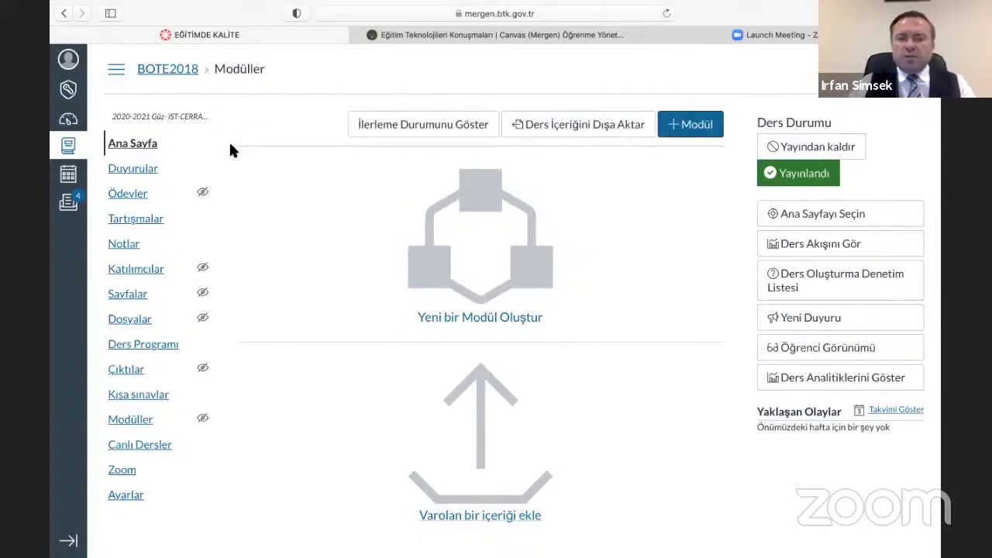
- Open the course's quizzes and view the question section of the İsimsiz Kısa Sınav quiz
left_click(133, 397)
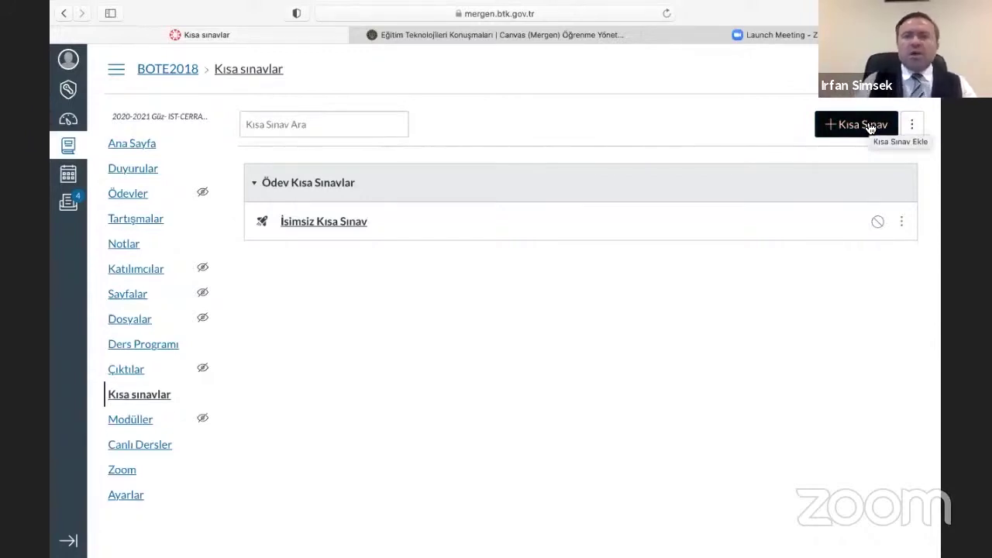
left_click(911, 126)
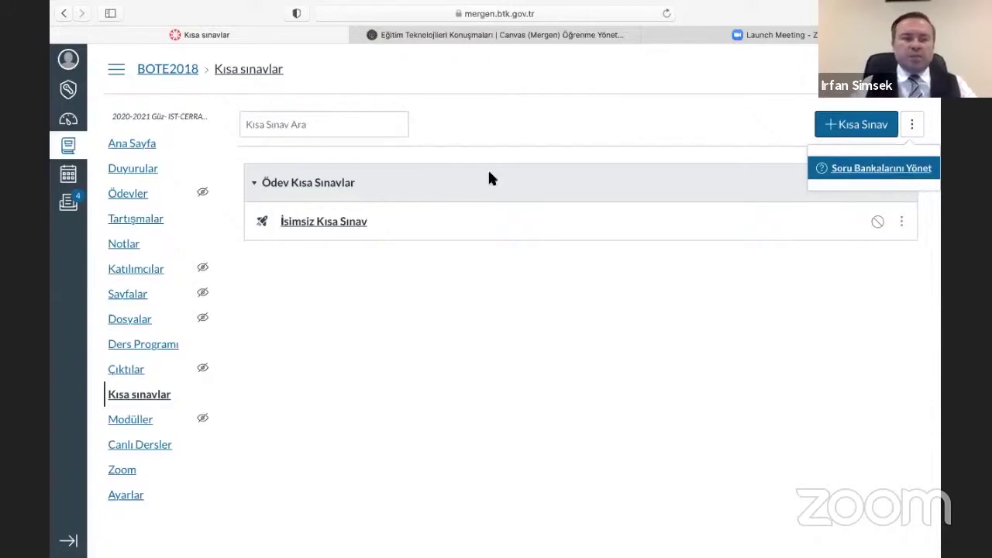
left_click(349, 224)
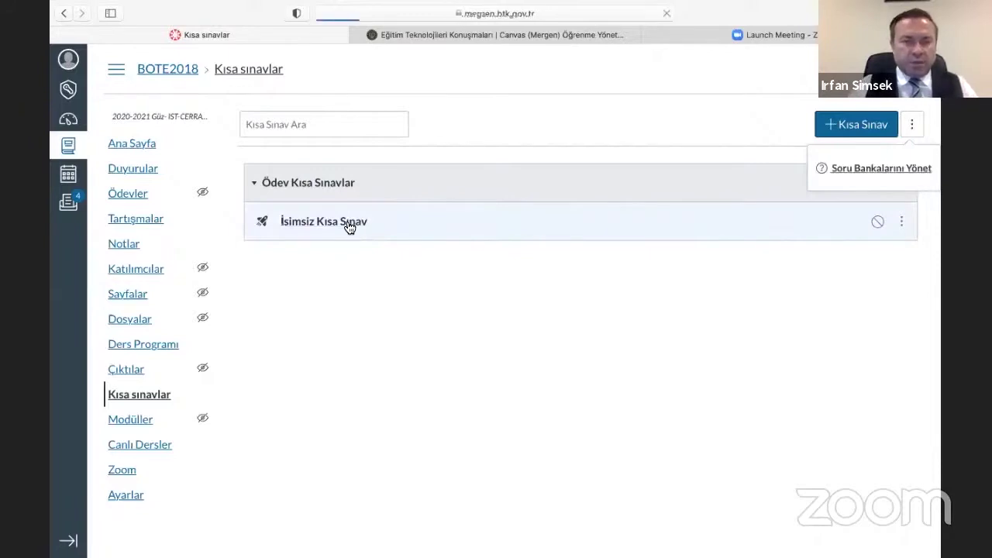
left_click(660, 132)
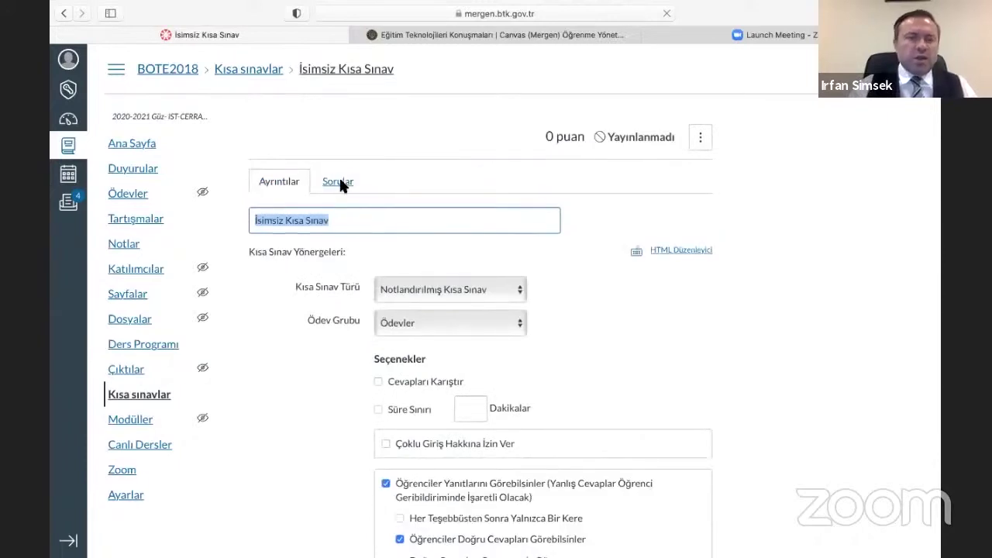
left_click(344, 182)
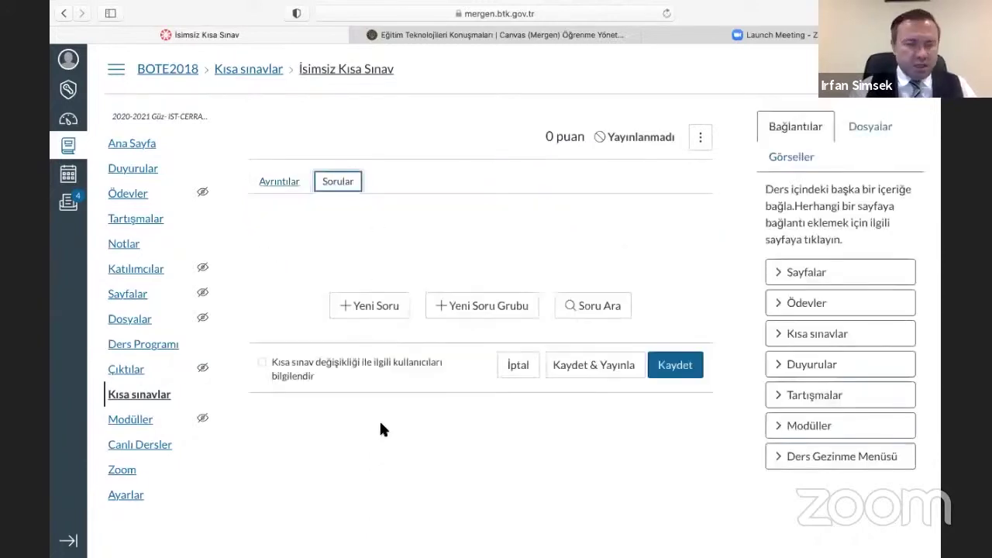
left_click(394, 310)
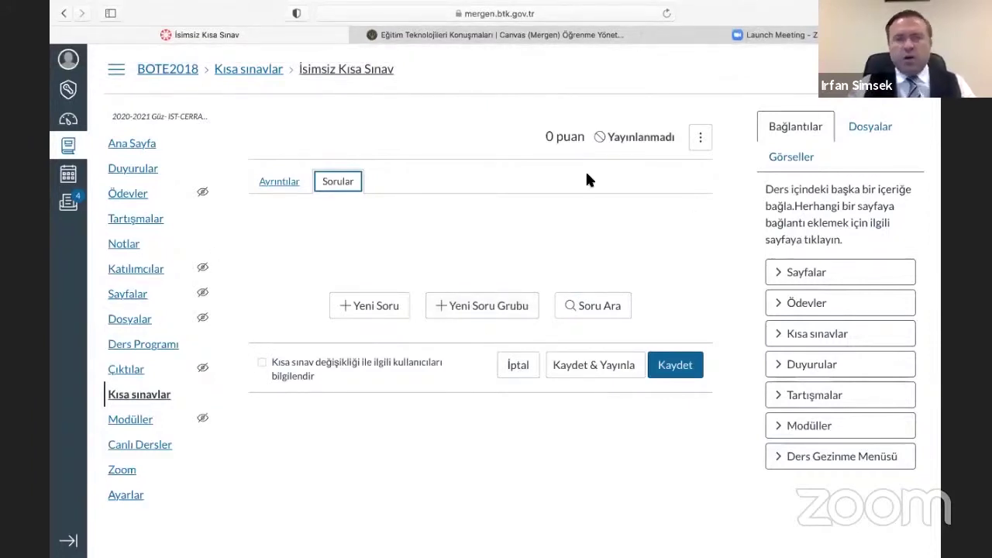
- Go to the course's question banks from the quizzes page and add a bank named "vize sınavı"
left_click(141, 396)
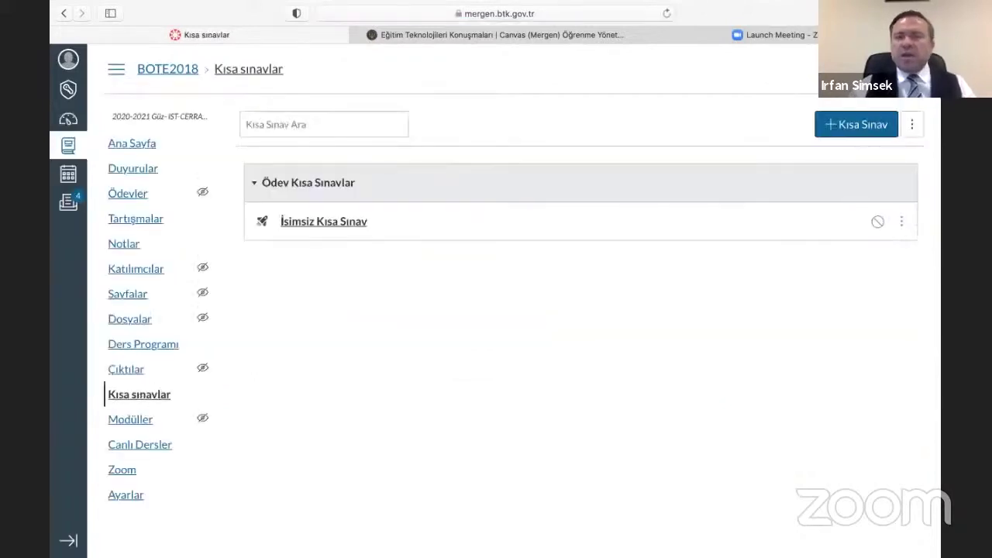
left_click(912, 132)
left_click(891, 168)
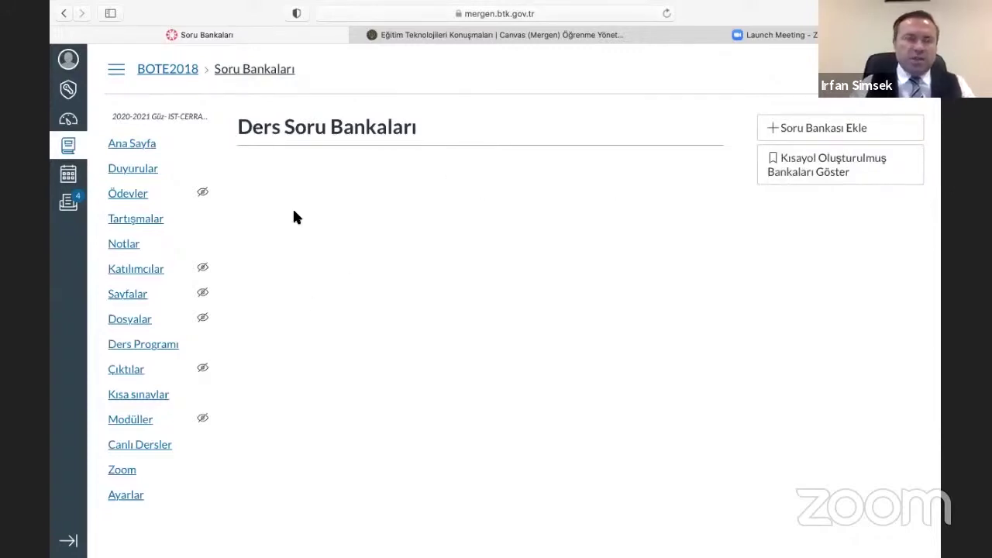
left_click(864, 168)
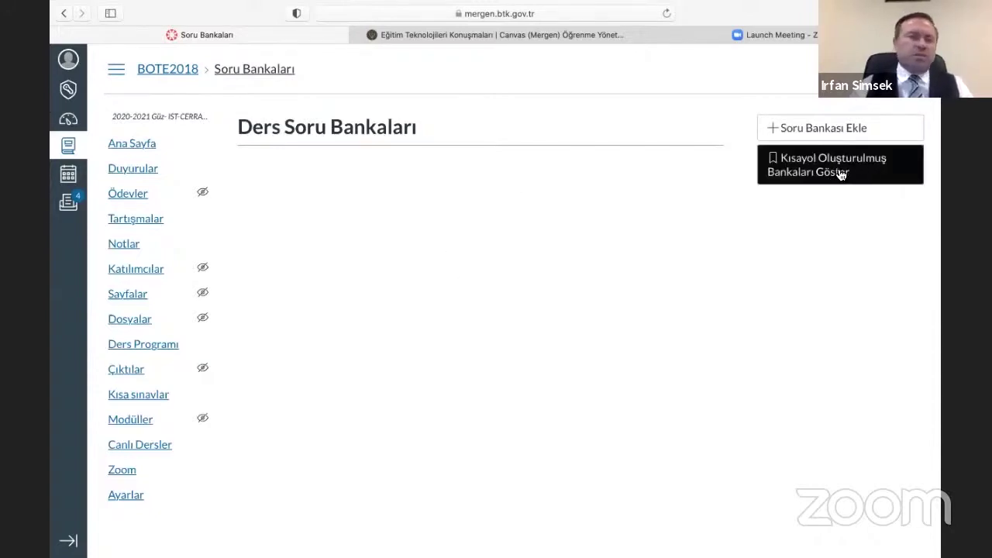
left_click(821, 136)
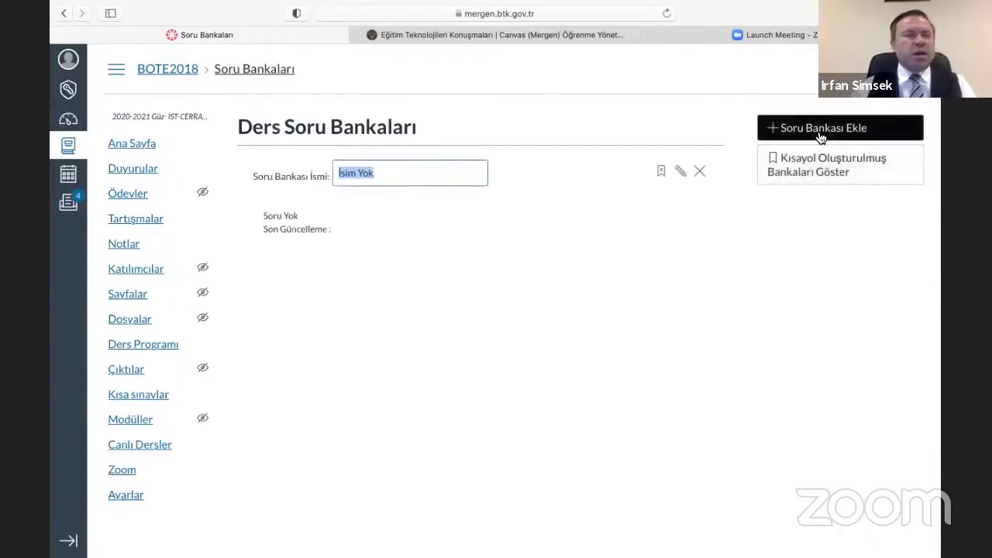
type("vize sınavı")
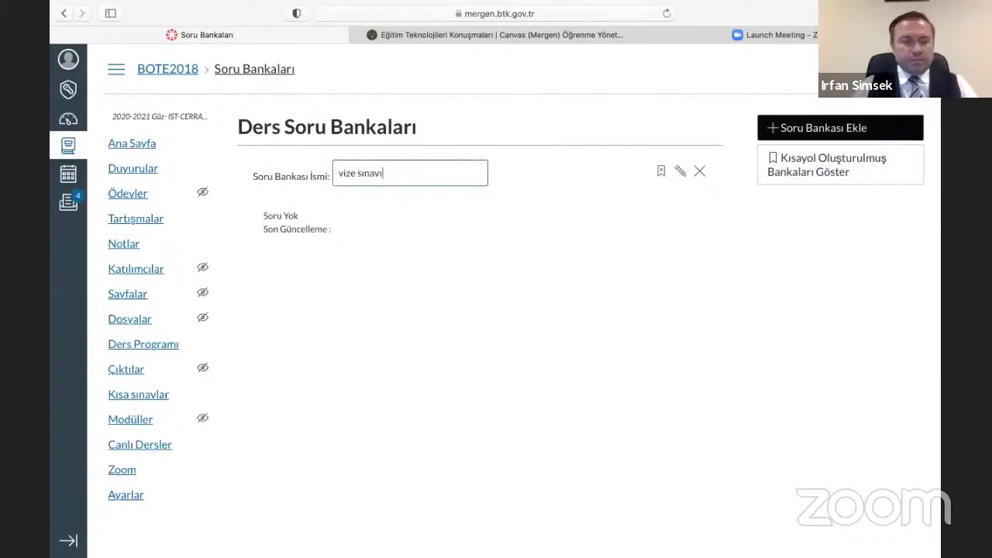
key("Return")
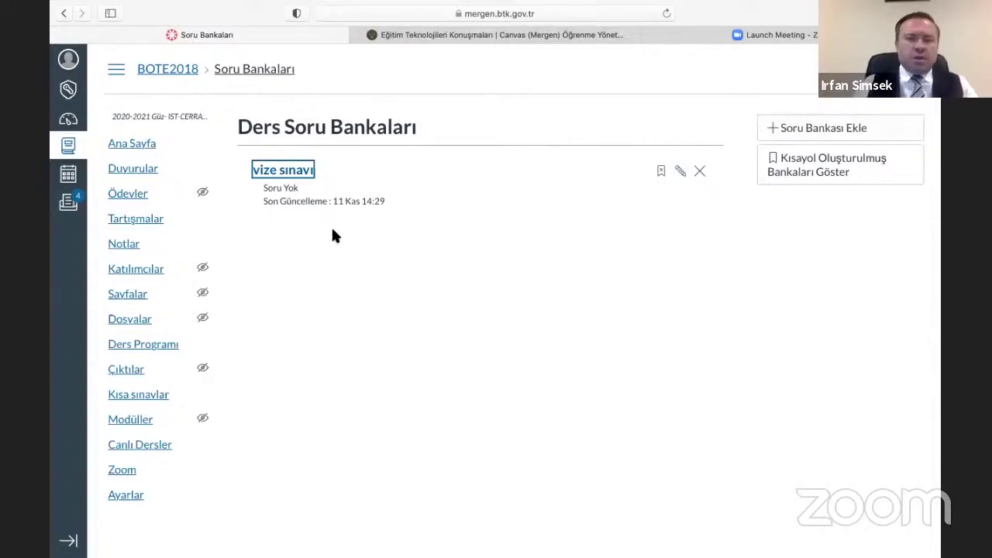
- Open the "vize sınavı" bank and start a new question, keeping the type Çoktan Seçmeli
left_click(277, 172)
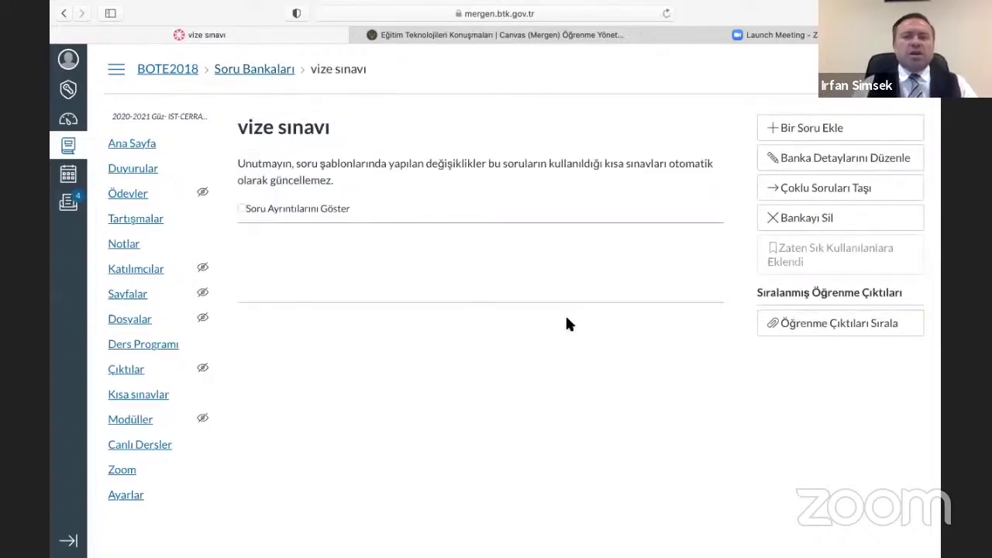
left_click(813, 137)
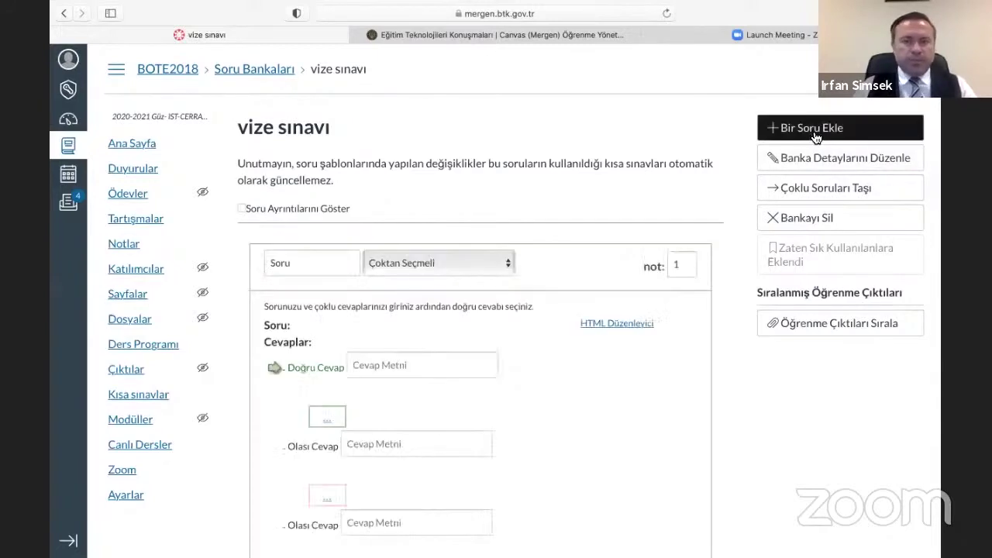
scroll(466, 159, "down", 2)
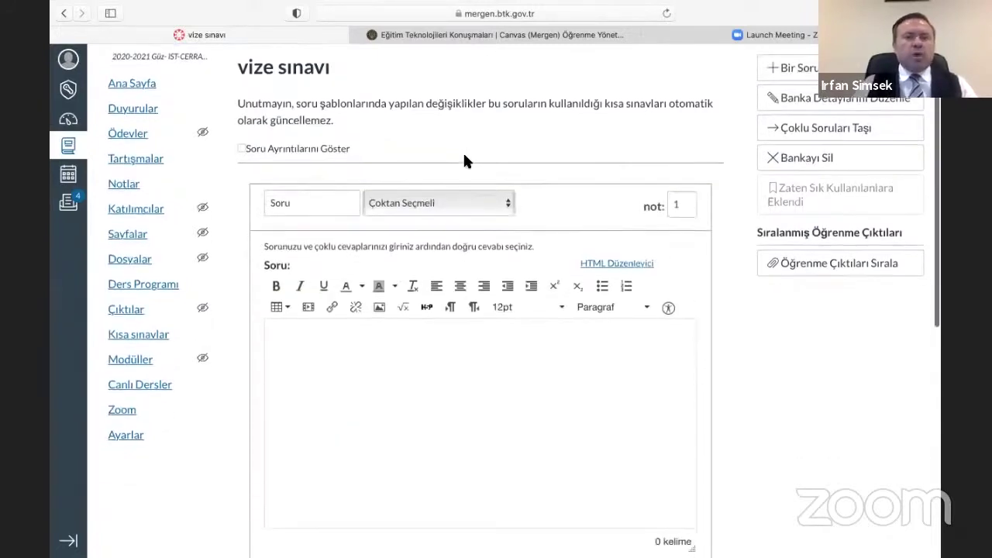
left_click(402, 207)
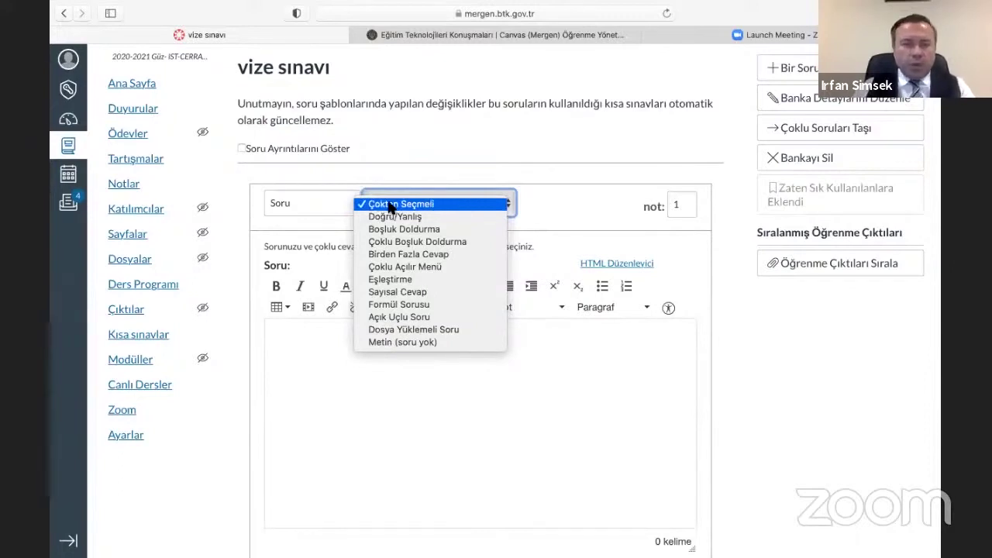
left_click(593, 199)
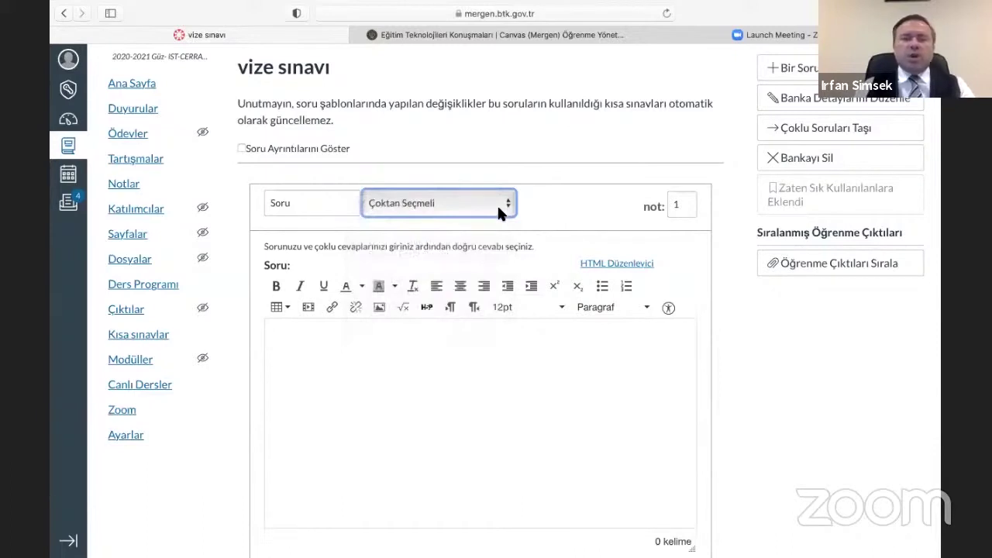
- Set the new question's point value to 5
left_click(682, 204)
key("BackSpace")
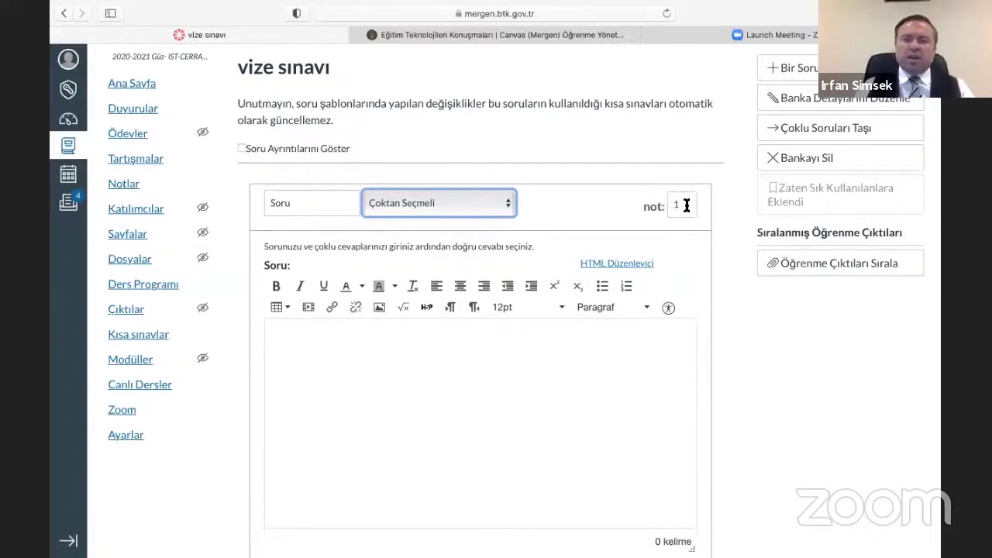
left_click(686, 206)
type("1")
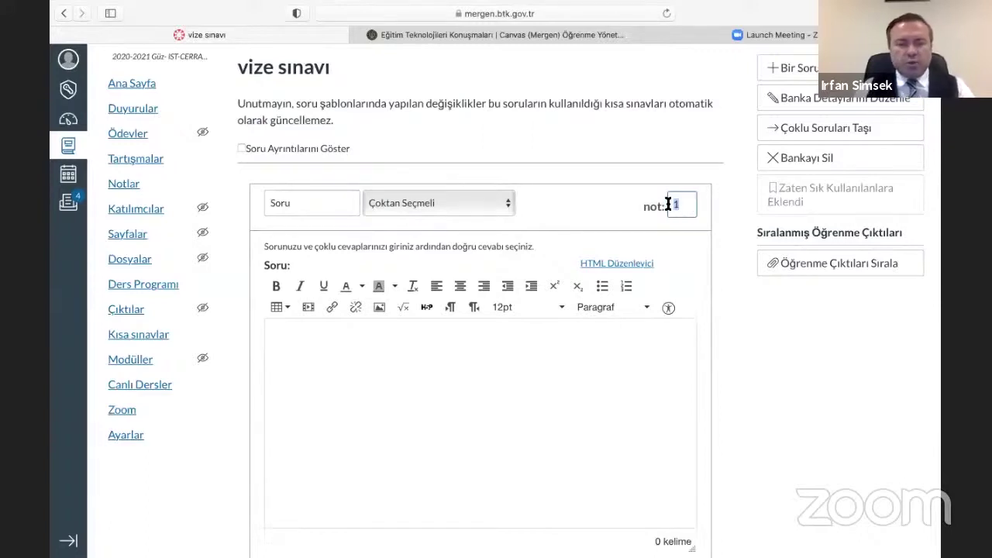
double_click(680, 203)
type("5")
left_click(613, 160)
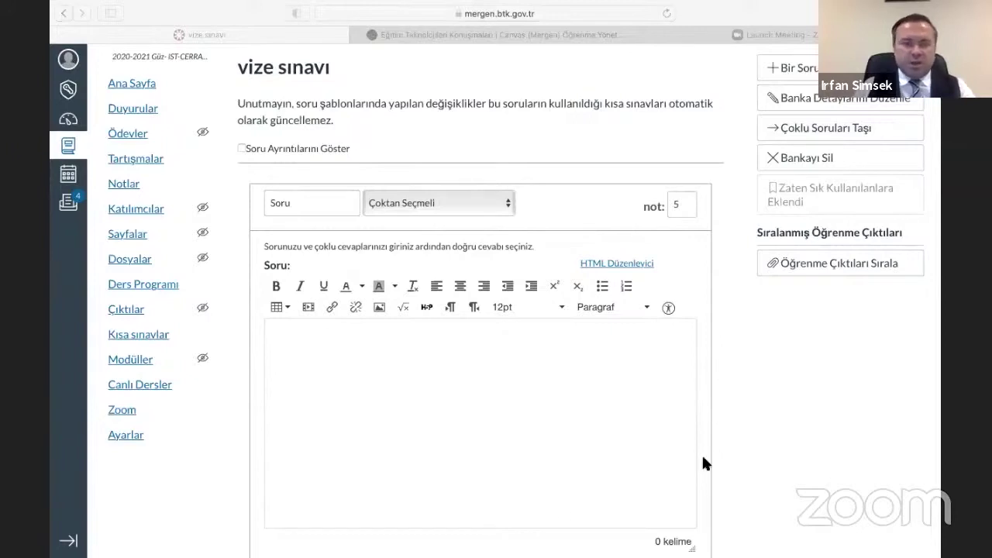
- Enter the question text "Aşağıdakilerden hangisi girişimcilik sürecinin aşamaları arasında yer almamaktadır?" and add a fifth answer option
left_click(403, 398)
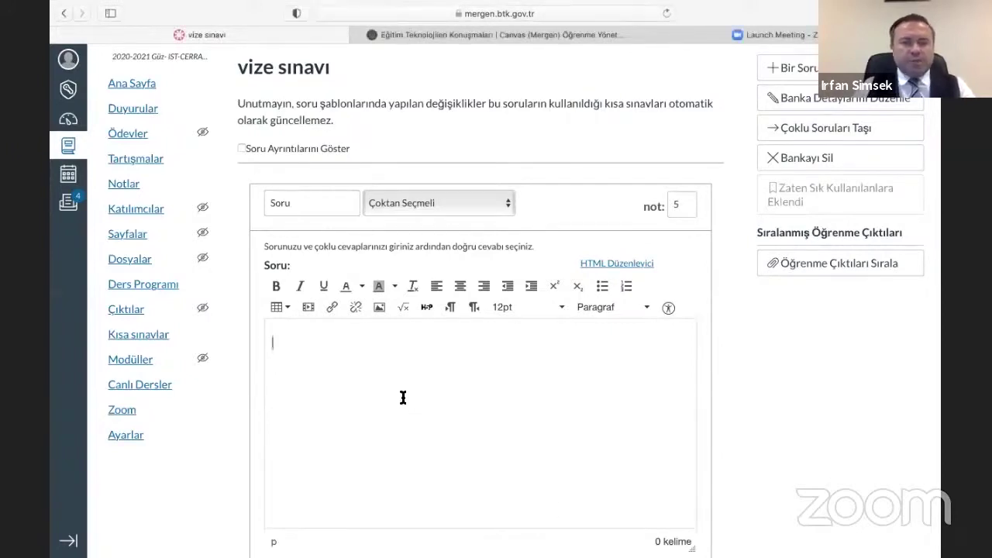
type("Aşağıdakilerden hangisi girişimcilik sürecinin aşamaları arasında yer almamaktadır?")
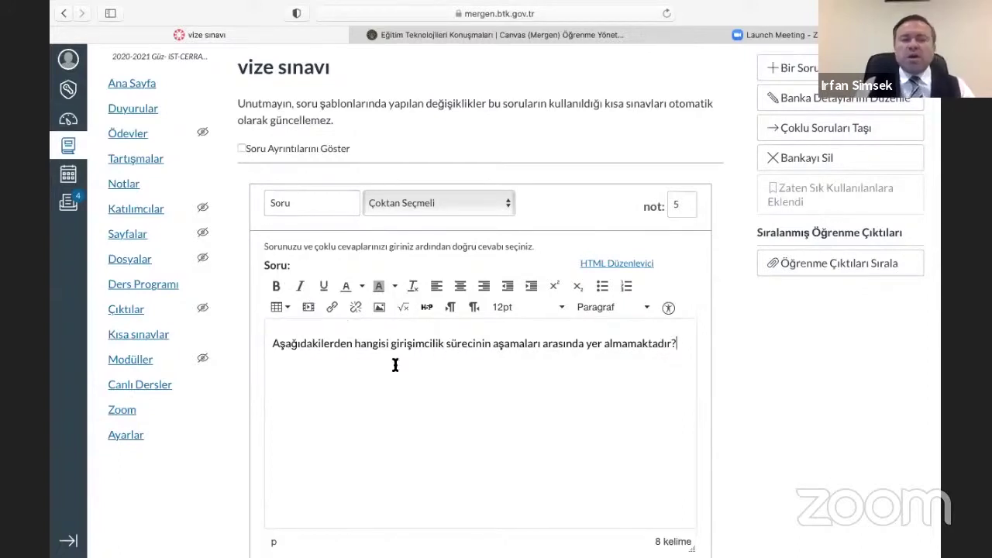
scroll(396, 365, "down", 2)
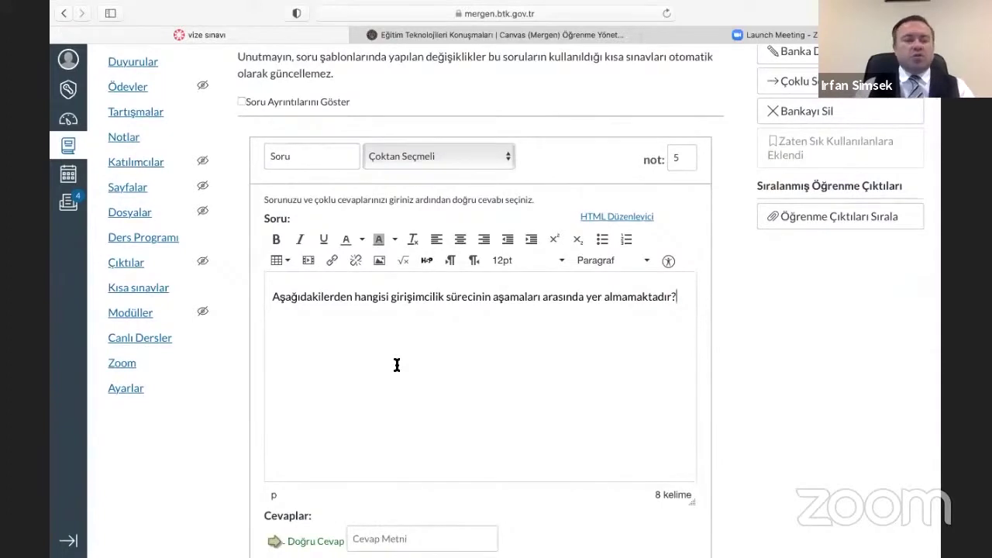
scroll(400, 366, "down", 10)
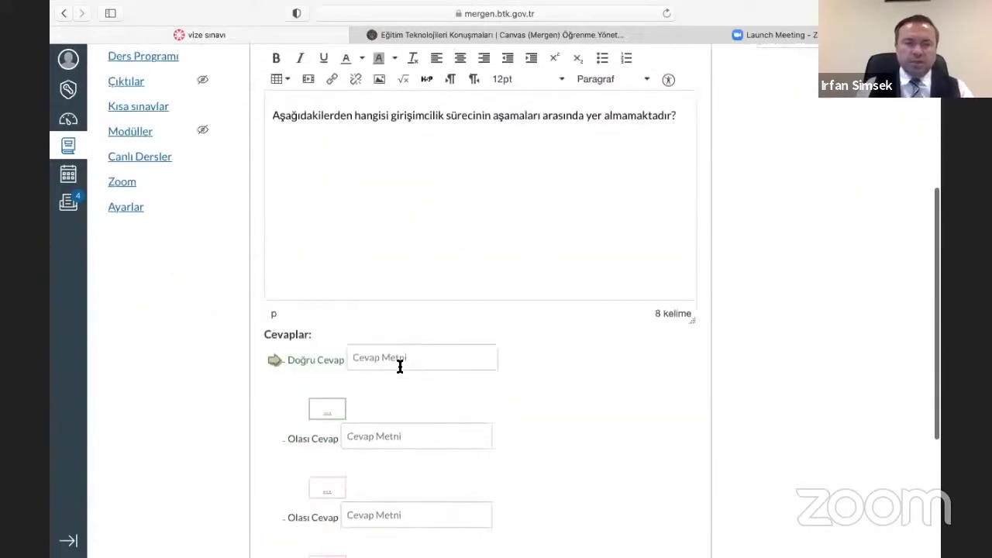
scroll(400, 366, "down", 4)
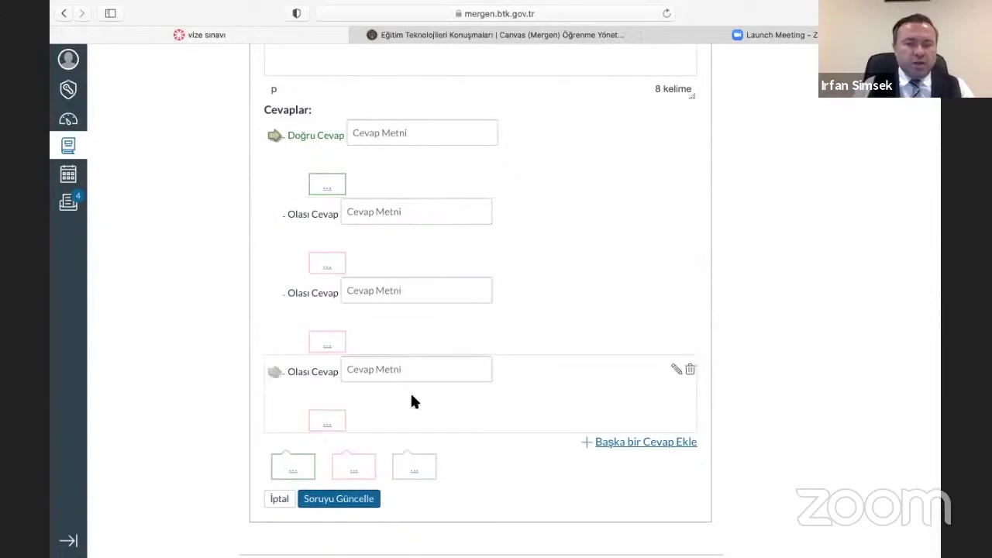
left_click(640, 442)
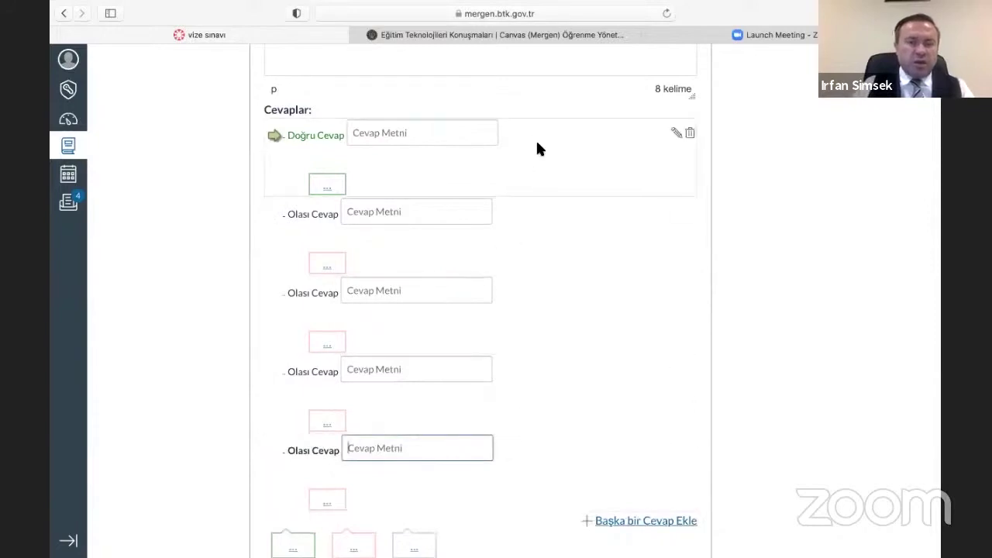
scroll(536, 139, "up", 2)
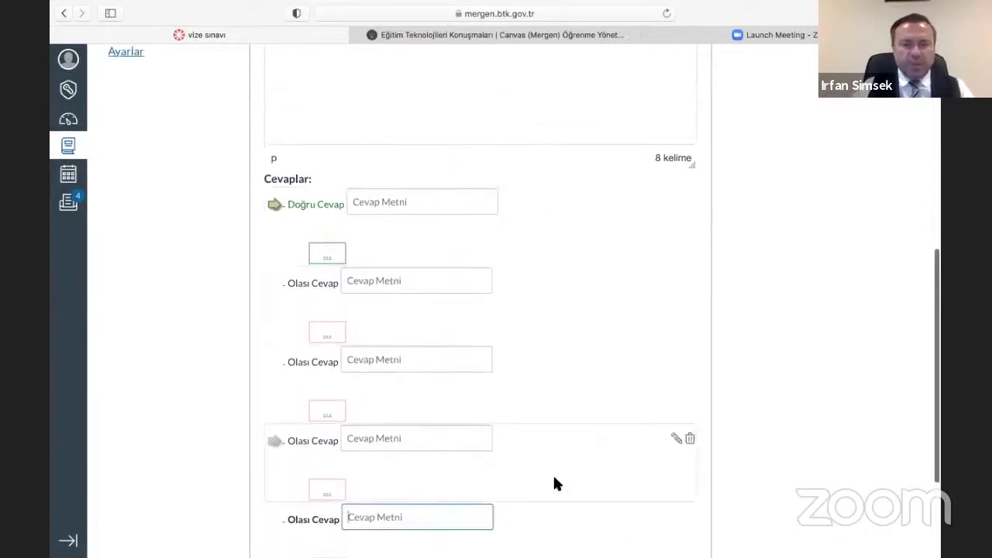
scroll(553, 483, "down", 2)
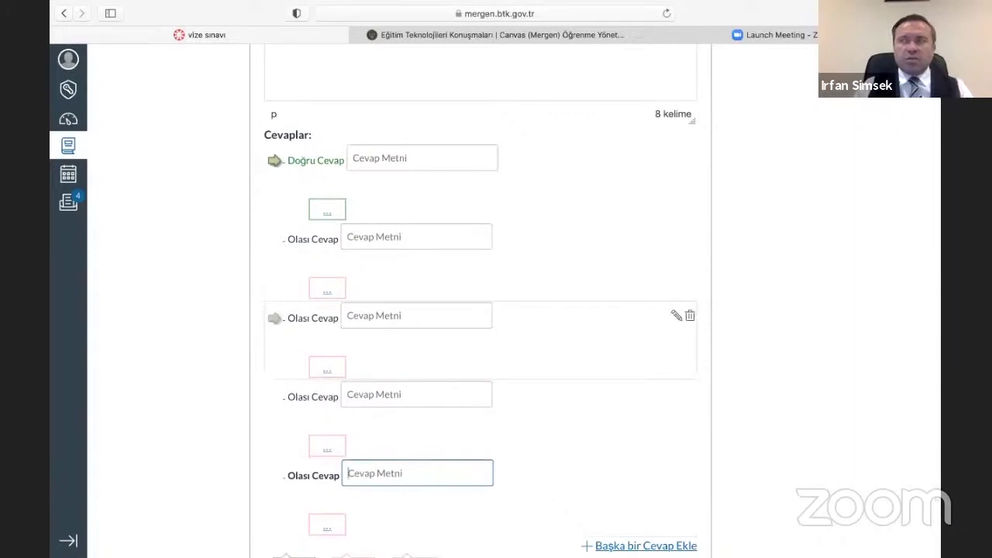
- Fill in the first answer as "Kaynakların bulunması" and the second as "İş planının oluşturulması"
key("super+Tab")
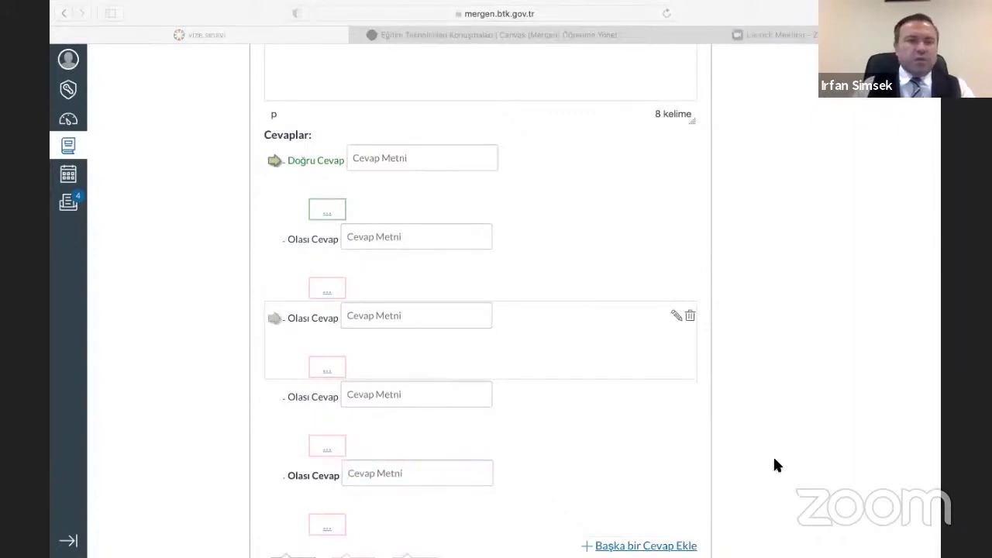
key("super+Tab")
left_click(445, 155)
type("Kaynakların bulunması")
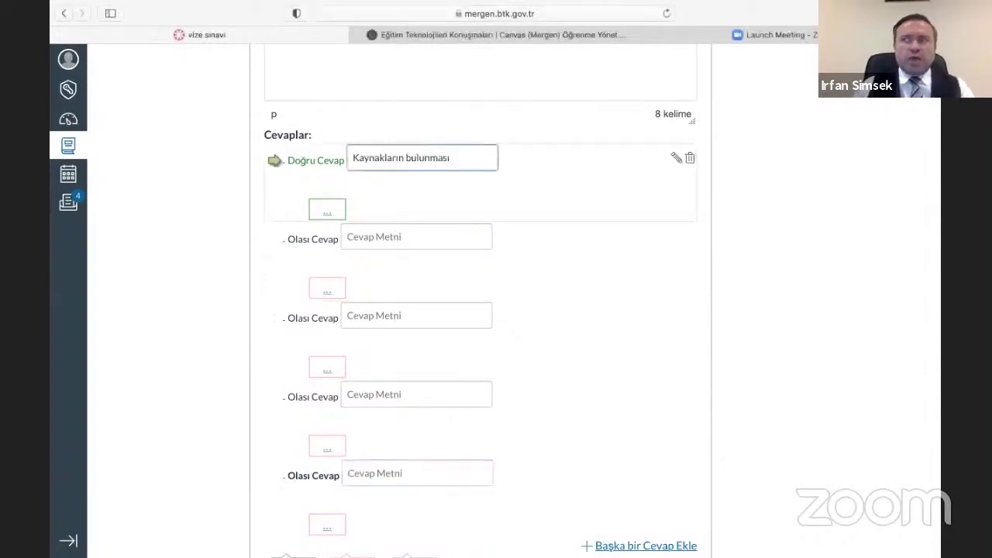
key("super+Tab")
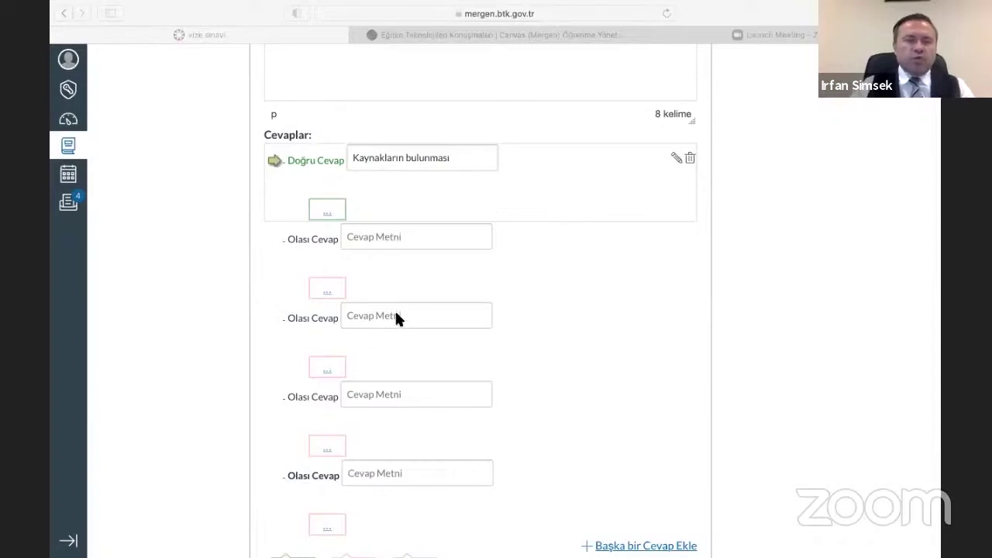
key("super+Tab")
left_click(391, 238)
type("İş planının oluşturulması")
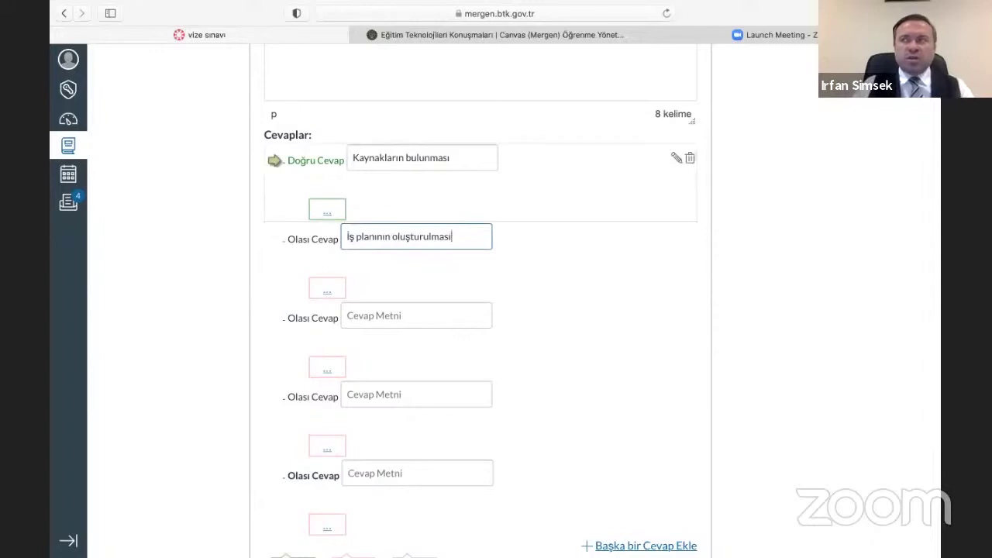
- Enter "Örgütleme" as the third answer and mark it as the correct one
key("super+Tab")
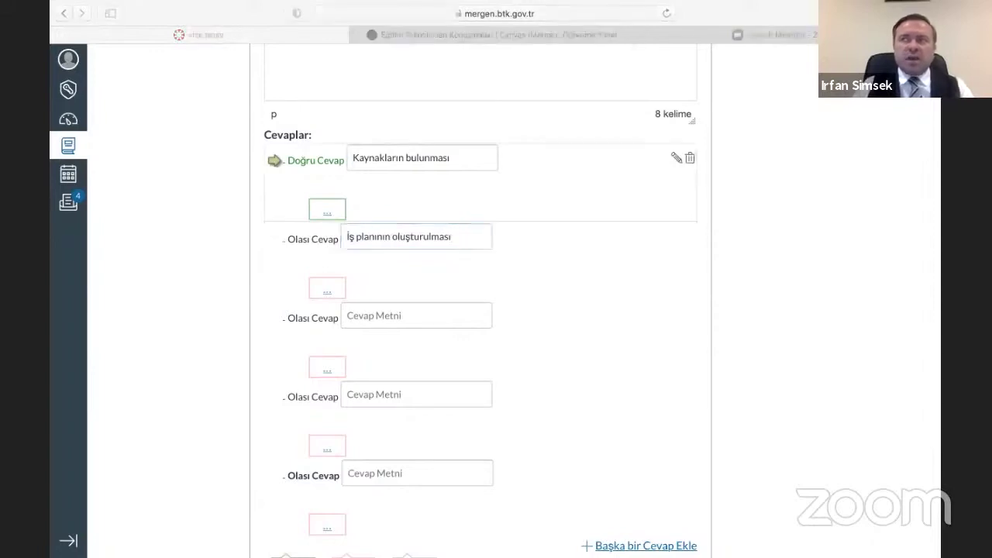
key("super+Tab")
type("Örgütleme")
key("super+z")
left_click(419, 316)
type("Örgütleme")
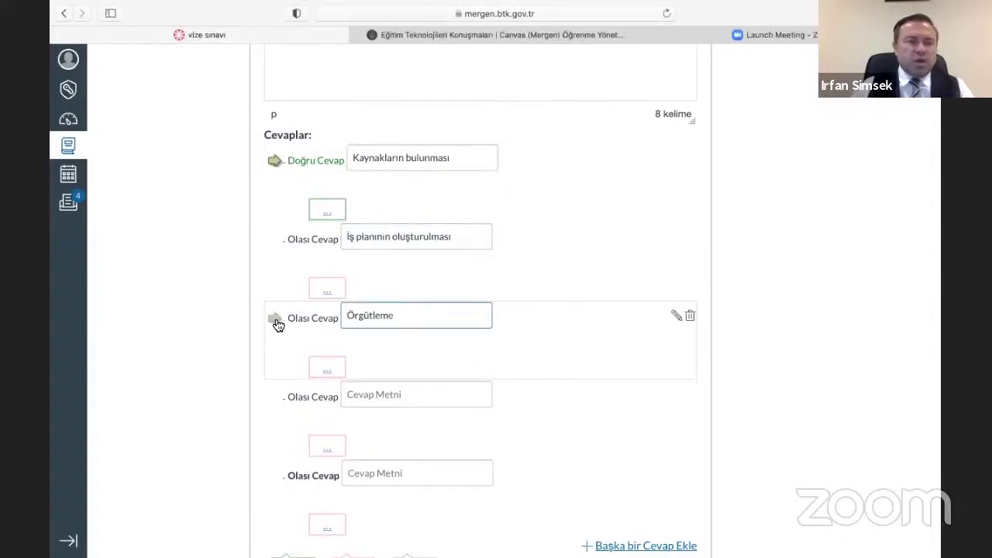
left_click(276, 320)
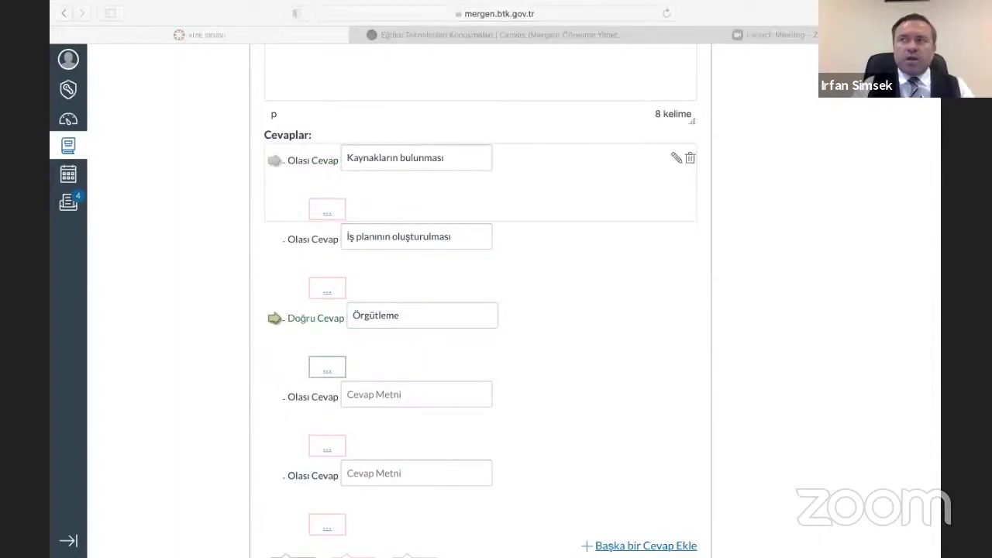
- Fill in the fourth answer as "Fırsatların tespiti" and the fifth as "Büyüme ve çıkış"
left_click(429, 396)
left_click(431, 396)
type("Fırsatların tespiti")
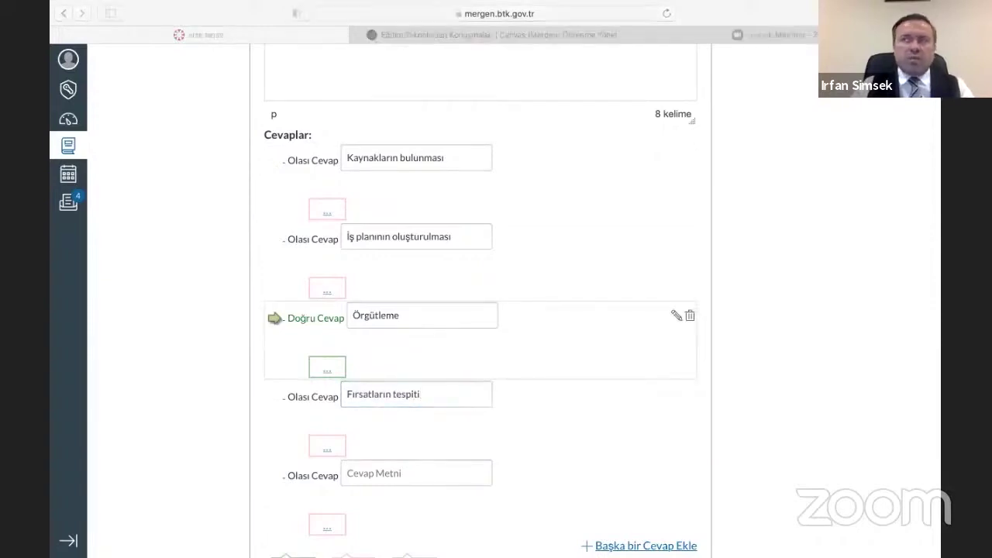
left_click(373, 464)
type("Büyüme ve çıkış")
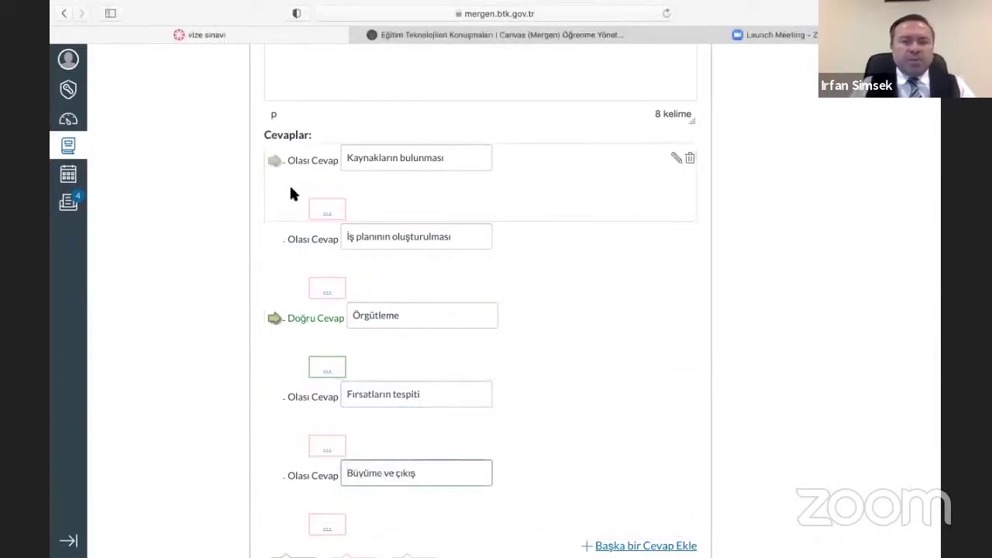
- Review the question text with its five answers and open the first answer, "Kaynakların bulunması", in the rich text editor
scroll(416, 283, "up", 4)
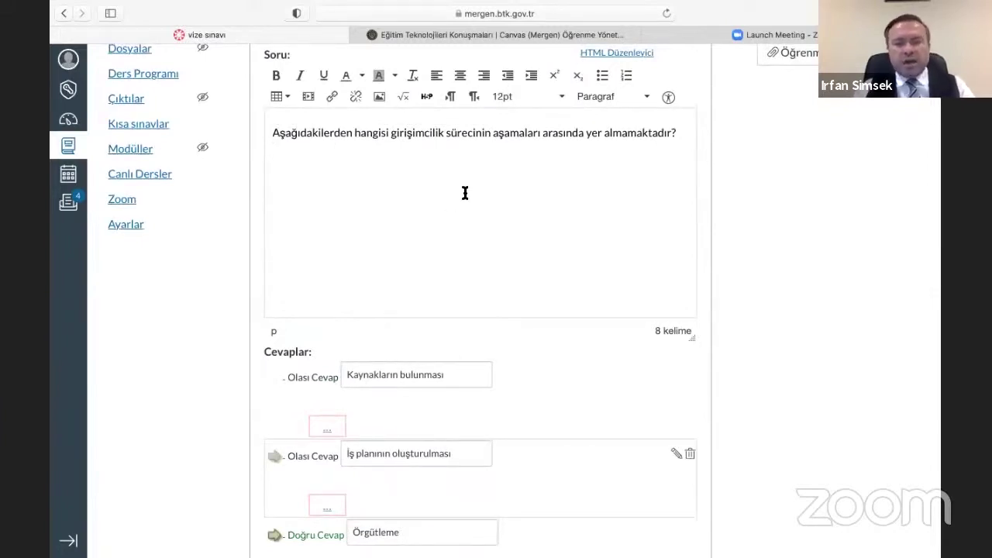
scroll(464, 193, "down", 3)
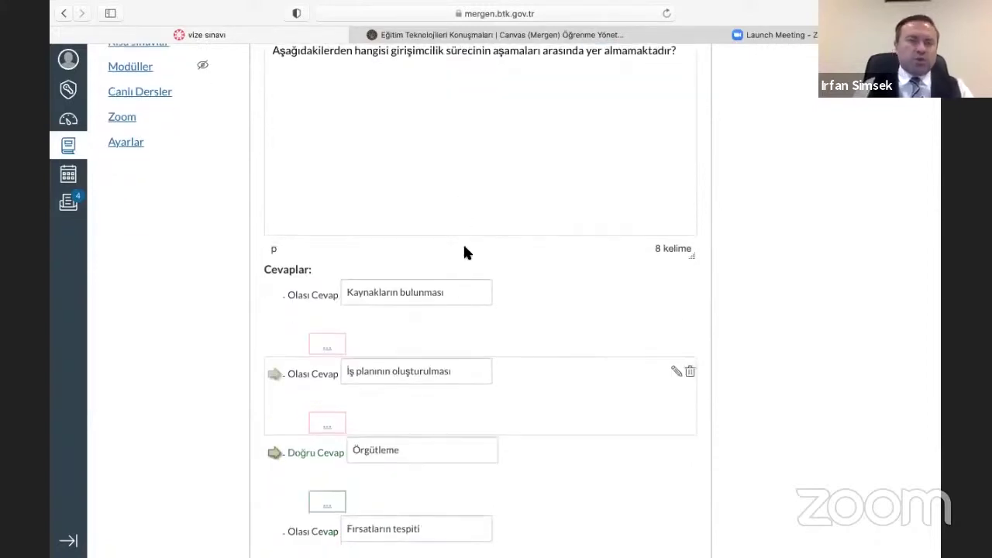
scroll(506, 295, "down", 3)
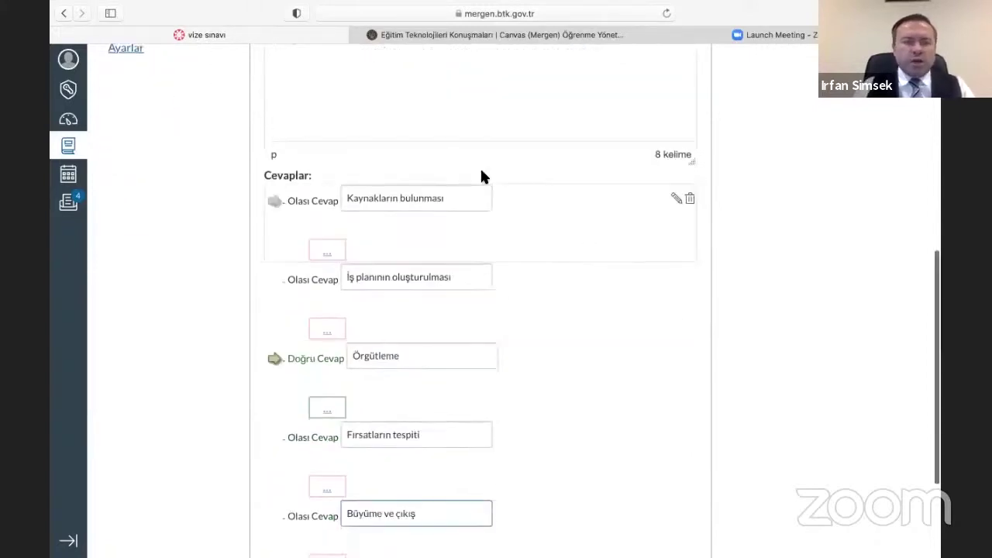
scroll(660, 412, "down", 3)
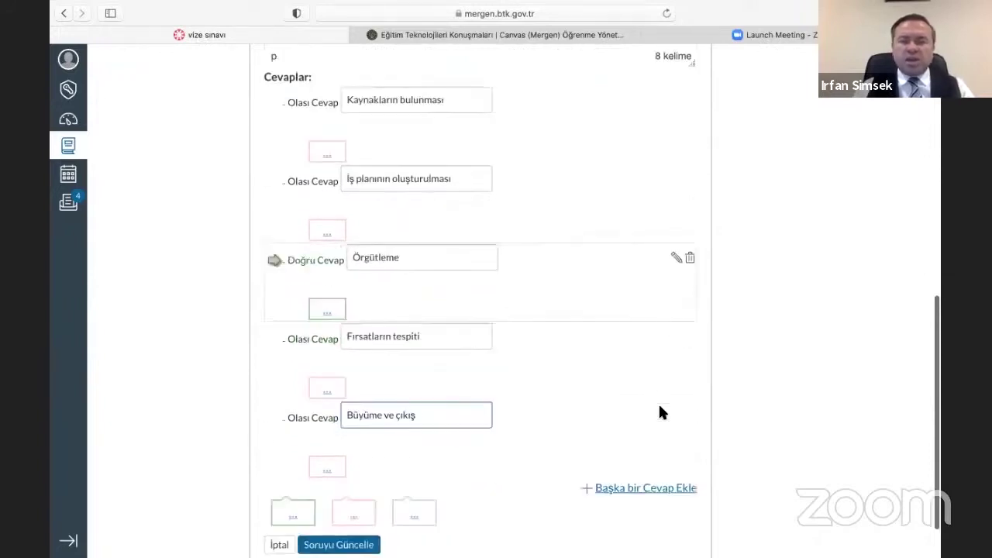
scroll(659, 412, "up", 6)
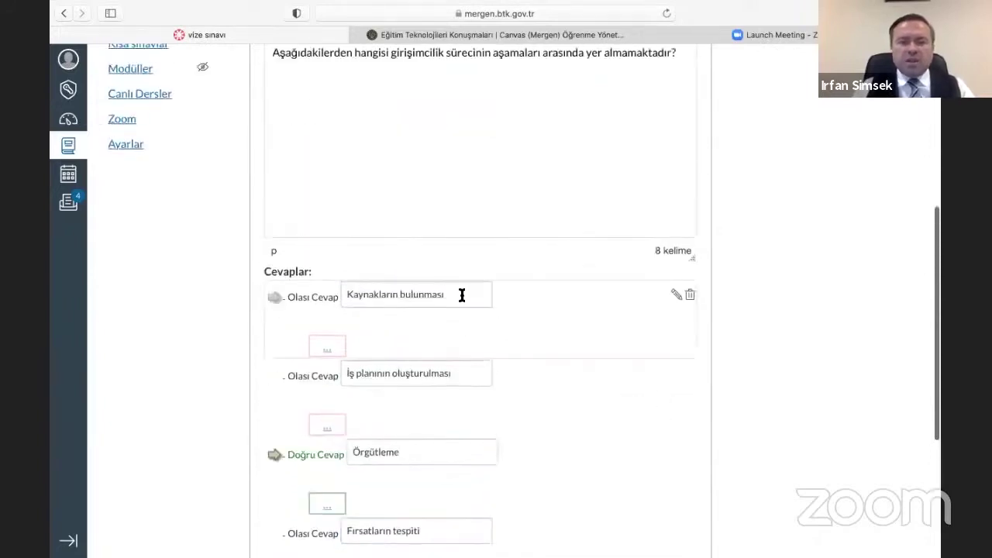
left_click(446, 294)
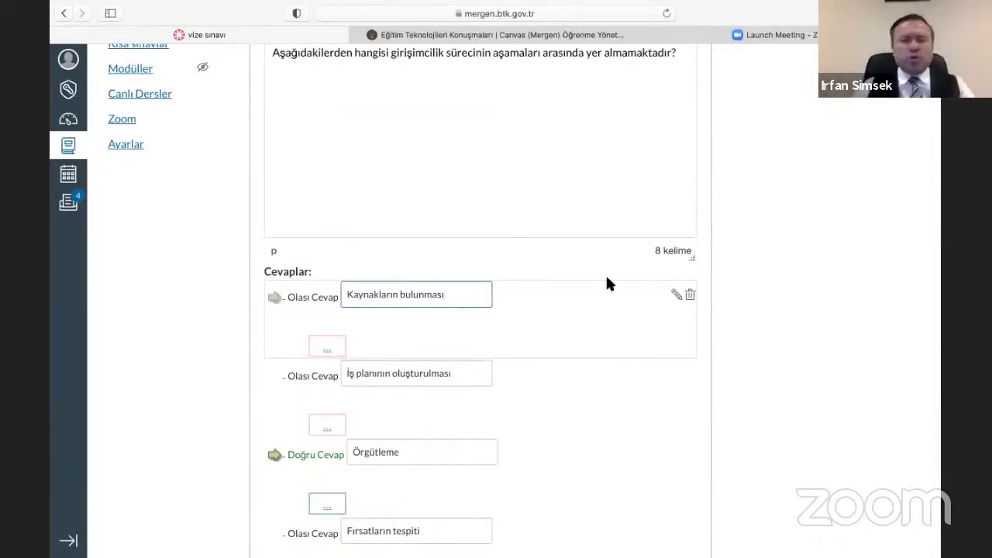
left_click(676, 296)
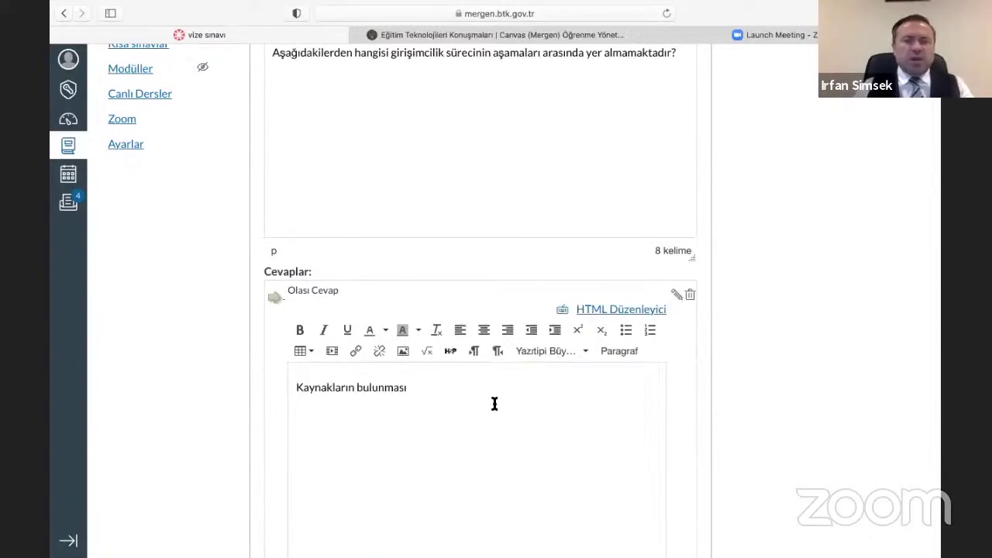
scroll(495, 404, "down", 3)
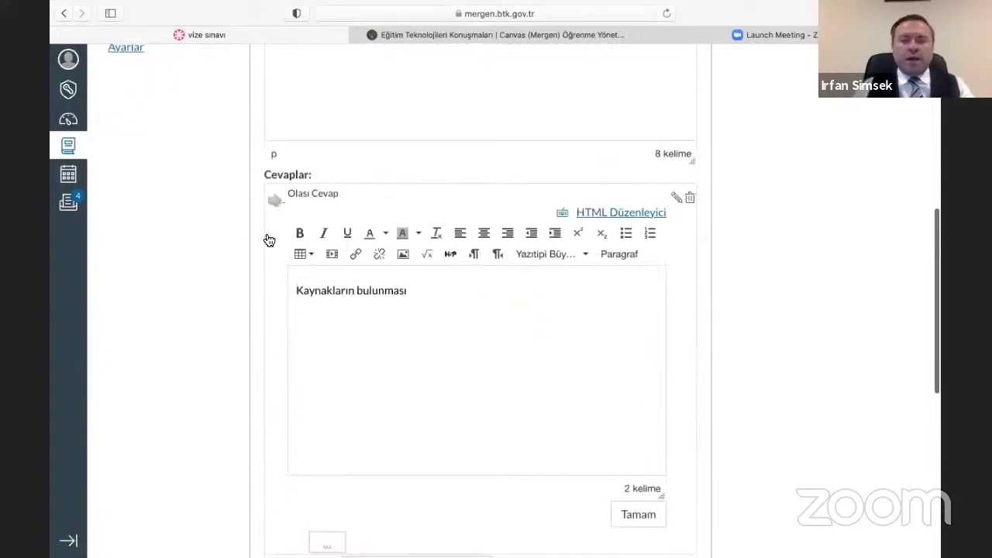
- Save the completed entrepreneurship question to the "vize sınavı" bank
scroll(461, 322, "down", 2)
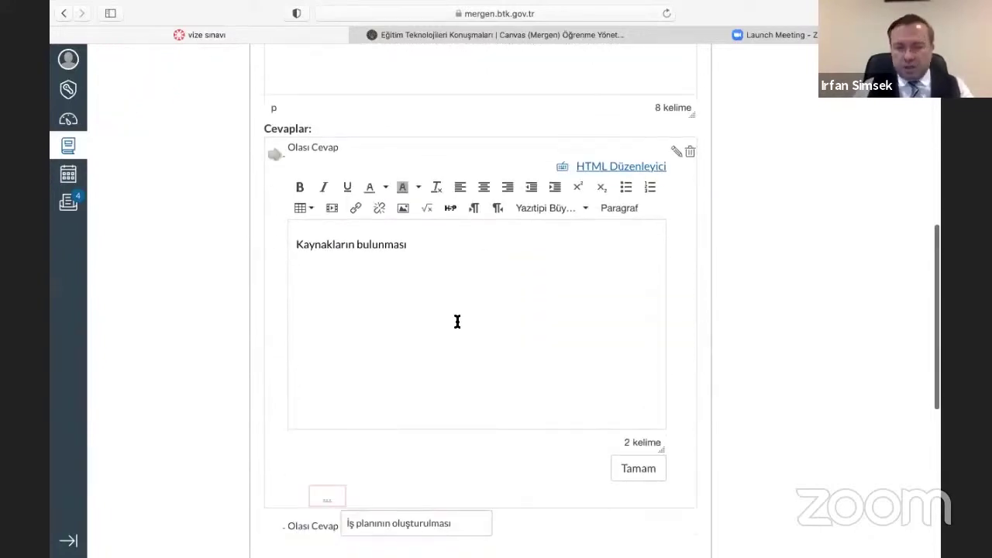
scroll(458, 322, "down", 10)
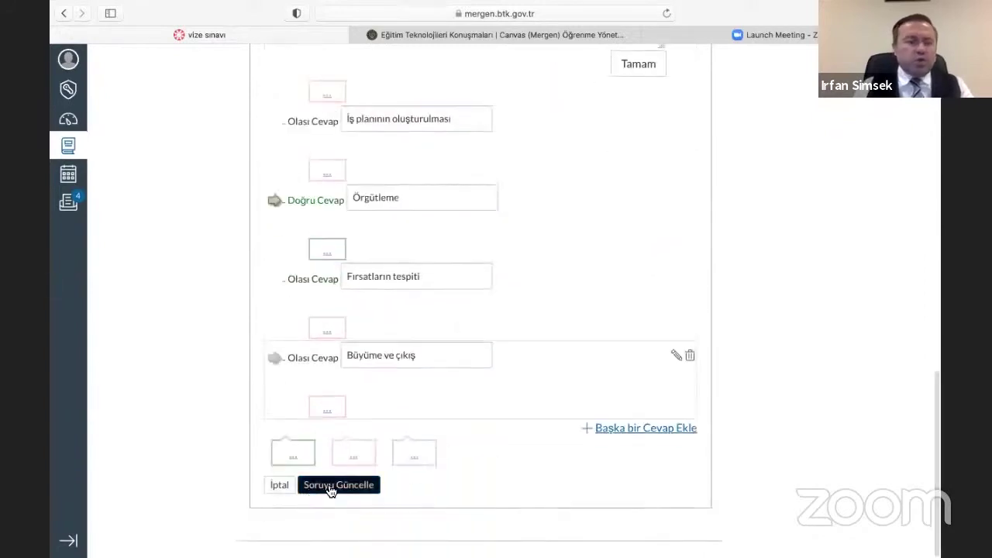
left_click(330, 486)
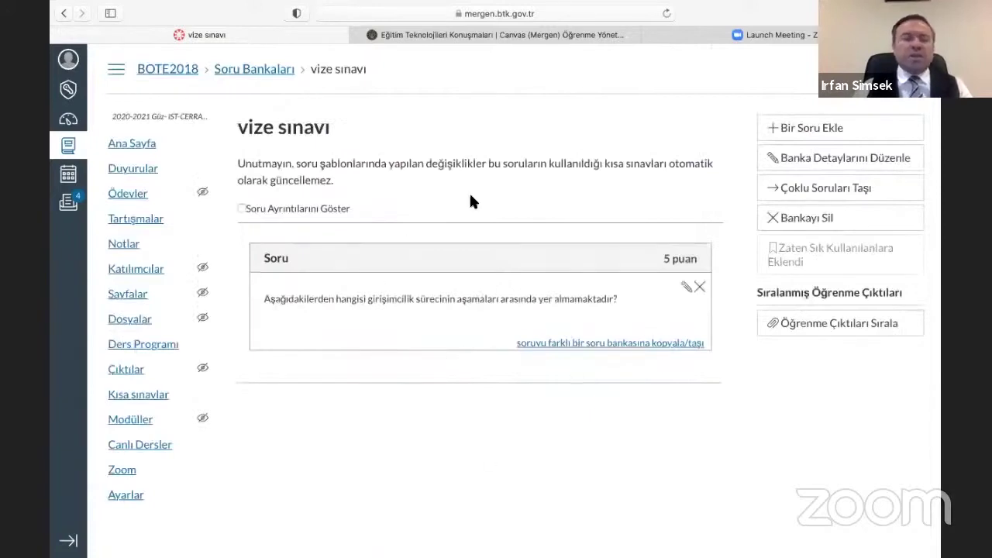
- Show the question details in the bank and check the saved question's answers and correct option
left_click(242, 212)
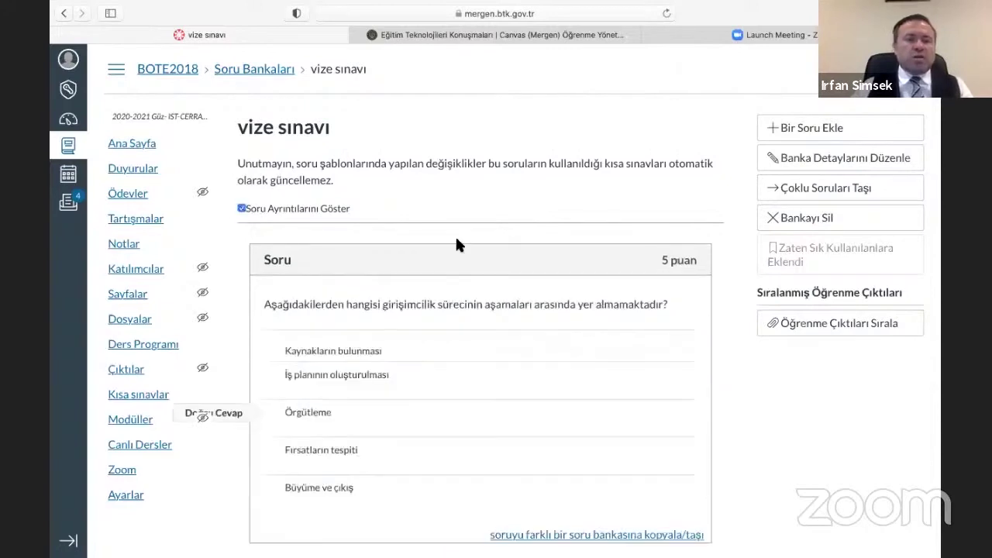
scroll(461, 213, "down", 1)
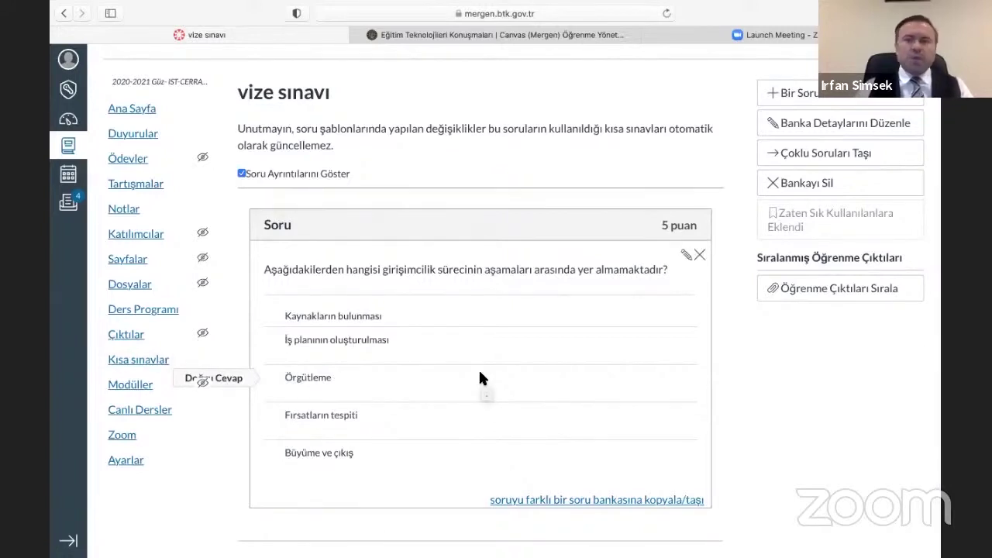
scroll(569, 301, "up", 1)
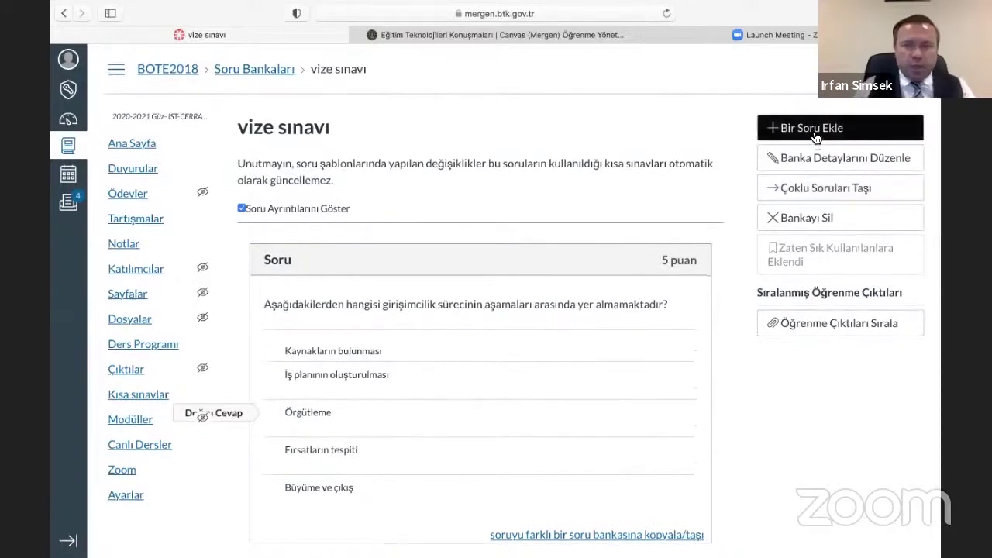
- Add another multiple-choice question to the bank and delete the blank question entry above its form
left_click(814, 133)
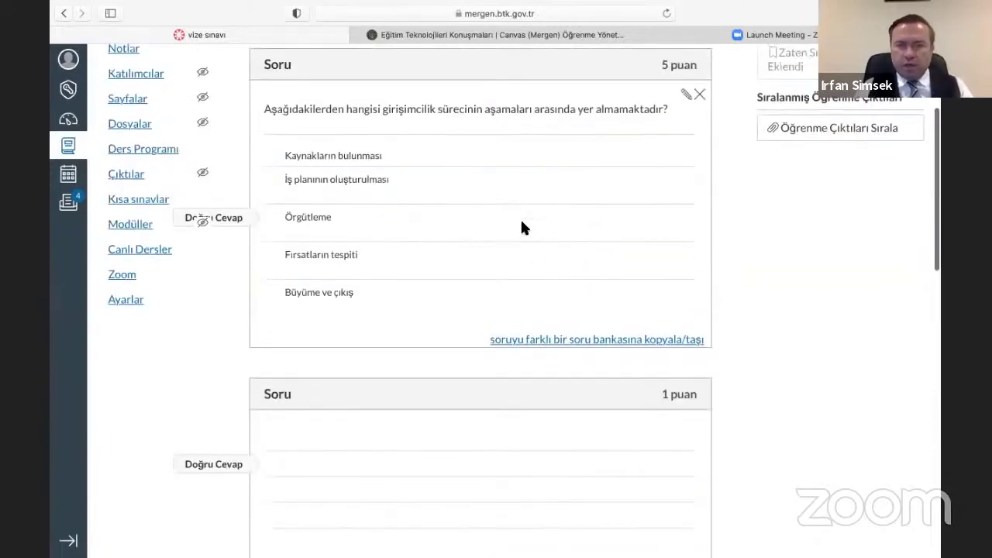
scroll(519, 314, "down", 3)
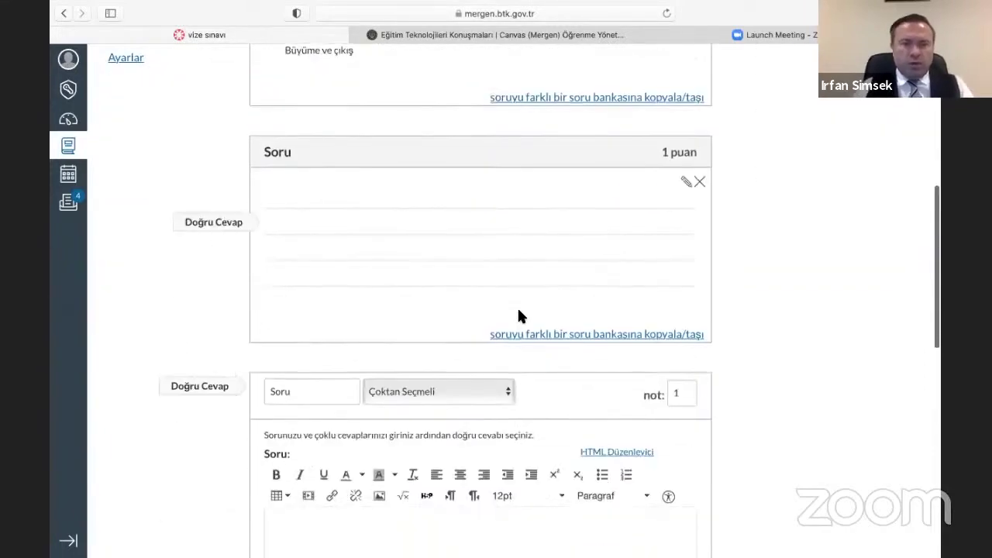
scroll(519, 317, "down", 5)
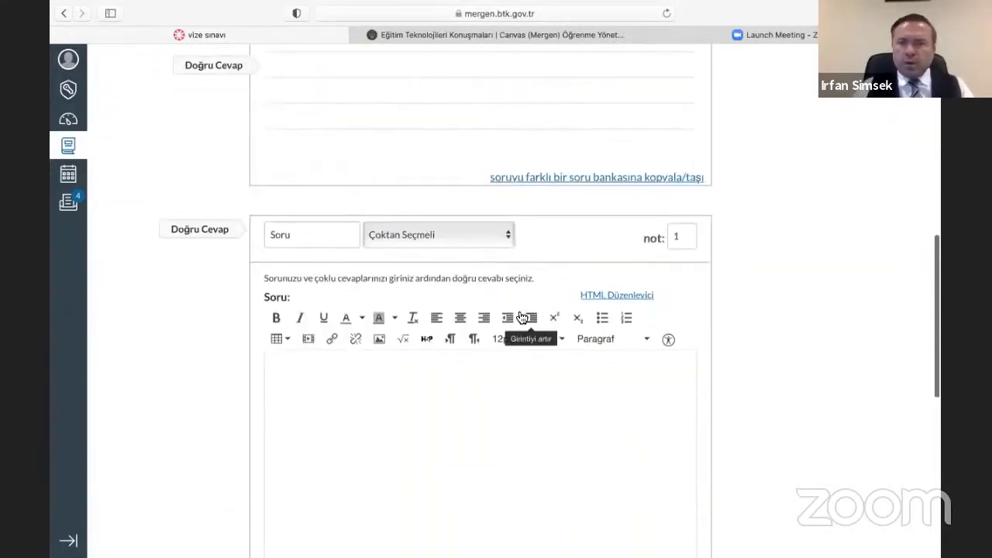
scroll(517, 306, "up", 5)
left_click(699, 177)
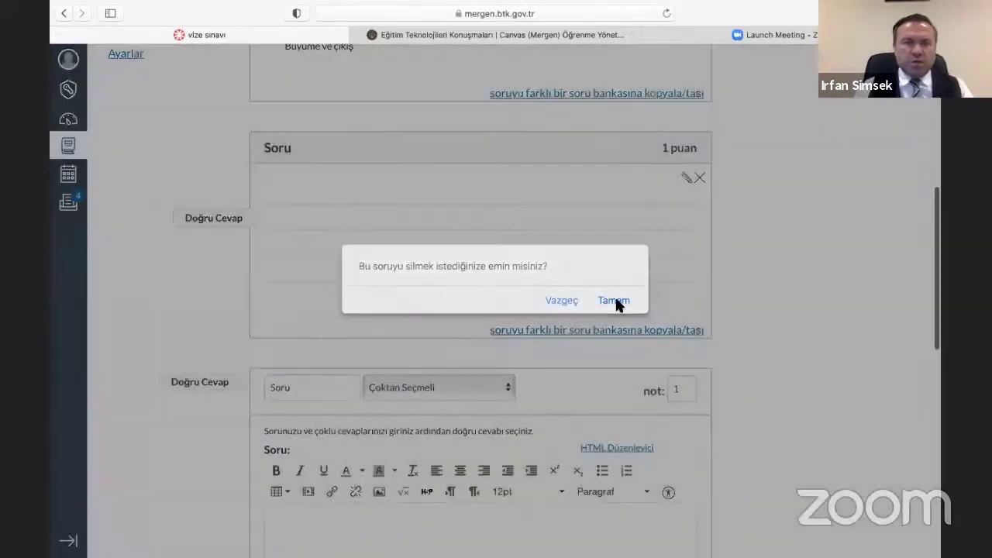
left_click(614, 301)
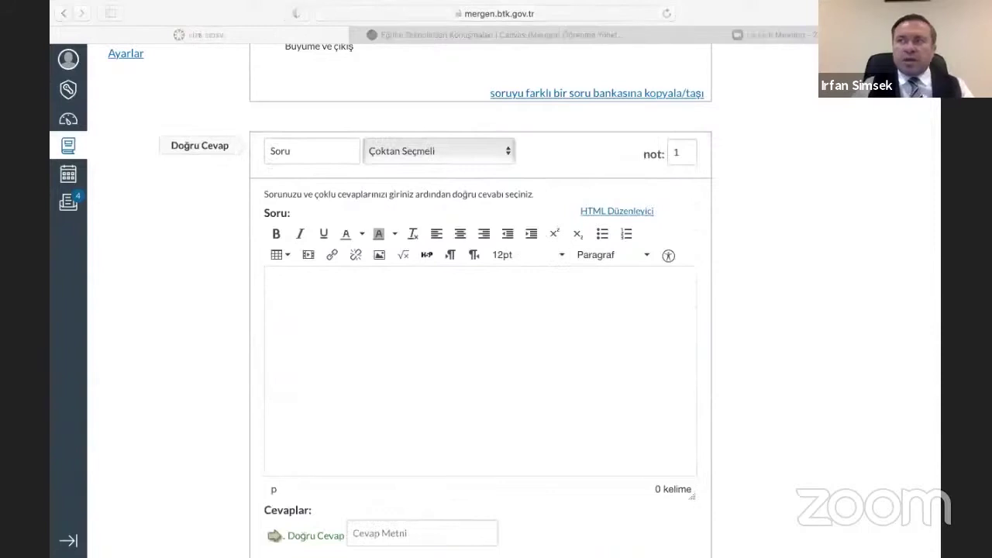
- Enter the question text "Hangisi vizyoner kişilerin en belirgin ortak özelliğidir?" and fill in the first answer as "Planlı olmaları"
left_click(405, 378)
type("Hangisi vizyoner kişilerin en belirgin ortak özelliğidir?")
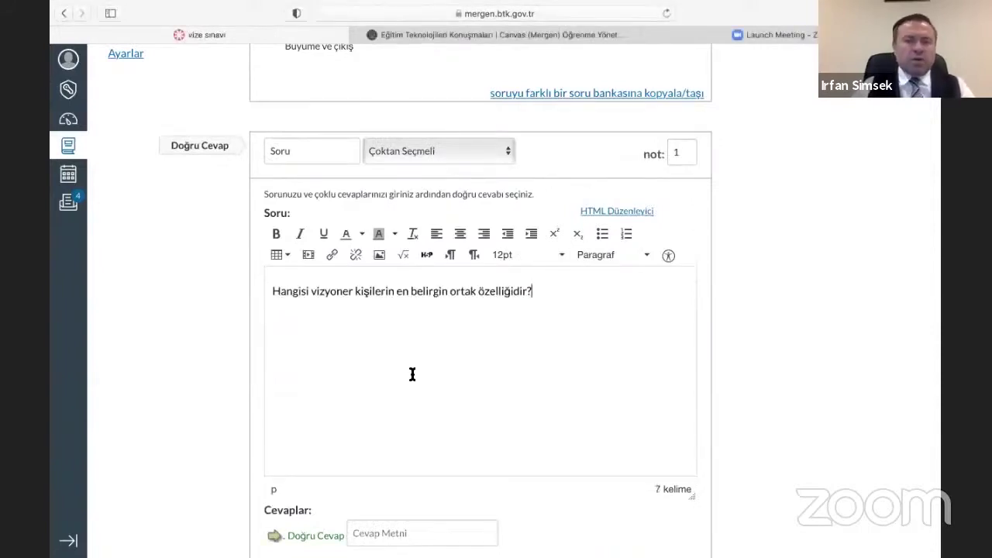
scroll(413, 374, "down", 5)
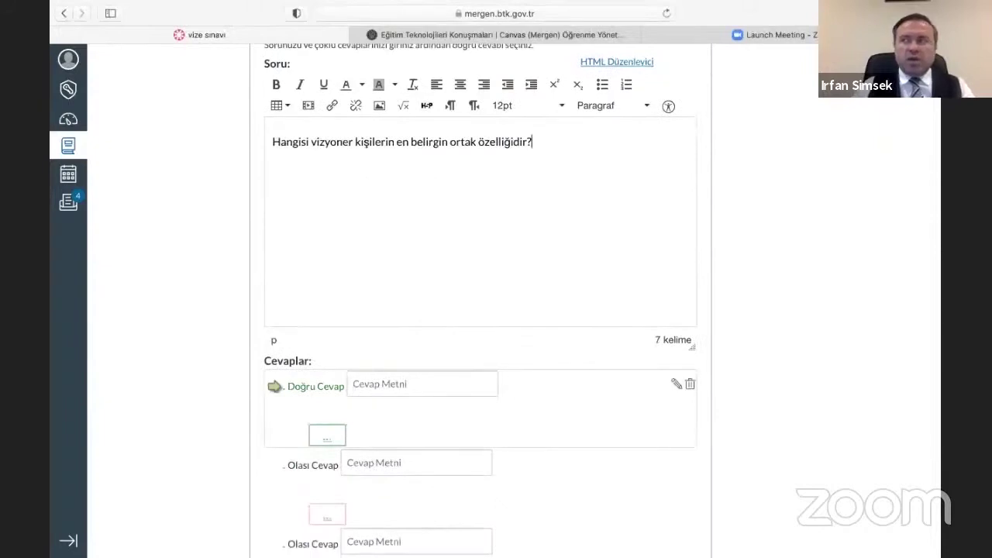
key("super+Tab")
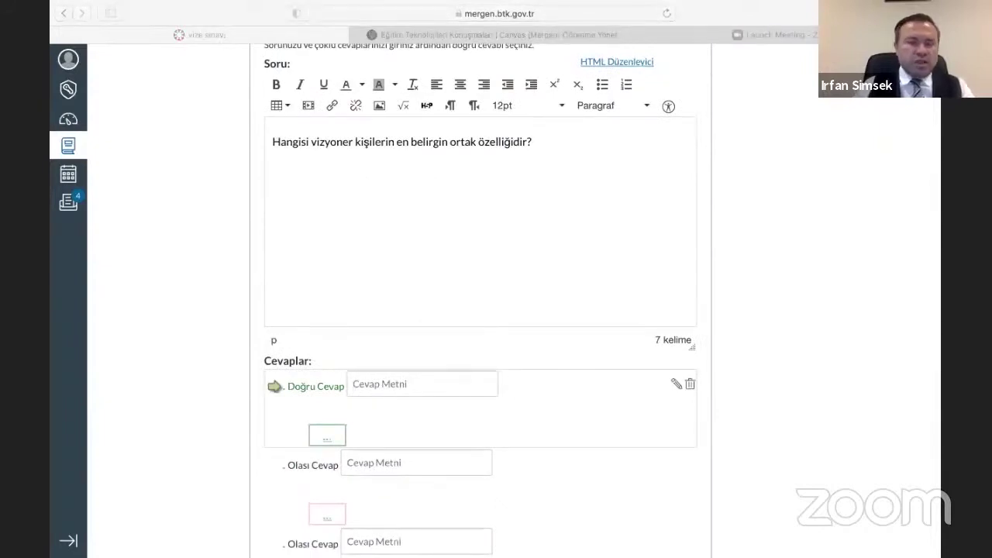
left_click(417, 381)
type("Planlı olmaları")
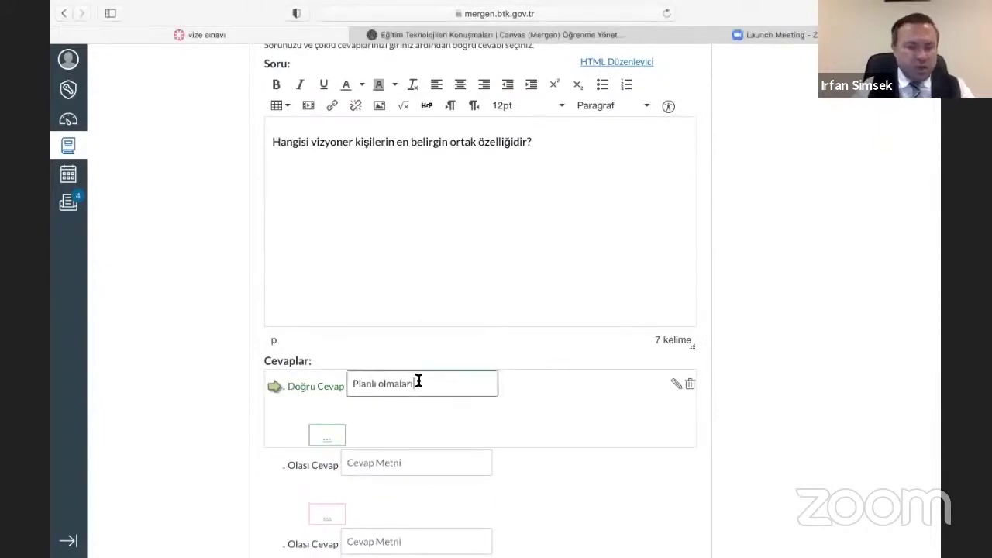
- Fill in the second answer as "Akla yatan projeler ve fikirler üretmeleri" and the third as "Deli, çatlak veya çılgın olarak nitelendirilmeleri"
key("super+Tab")
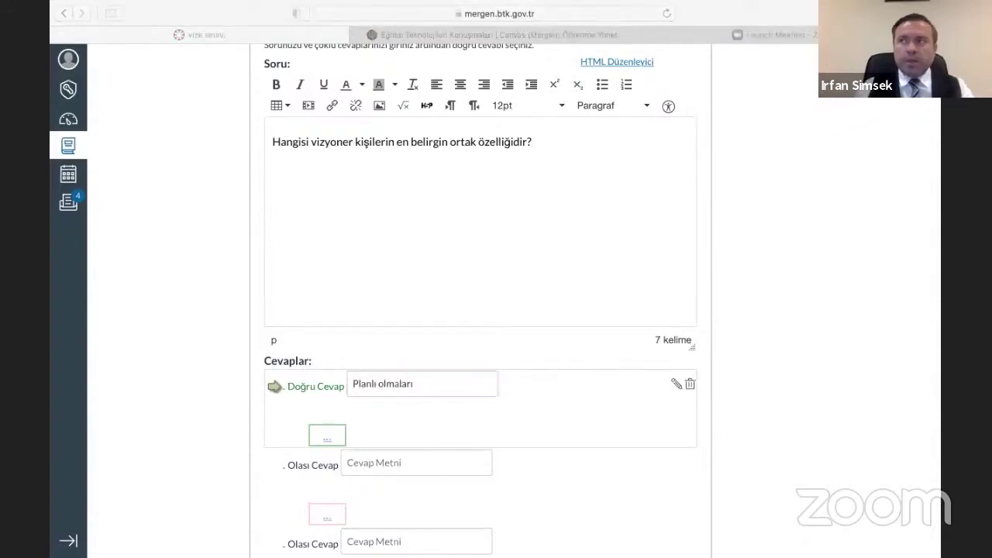
key("super+Tab")
left_click(461, 463)
type("tan projeler ve fikirler üretmeleri")
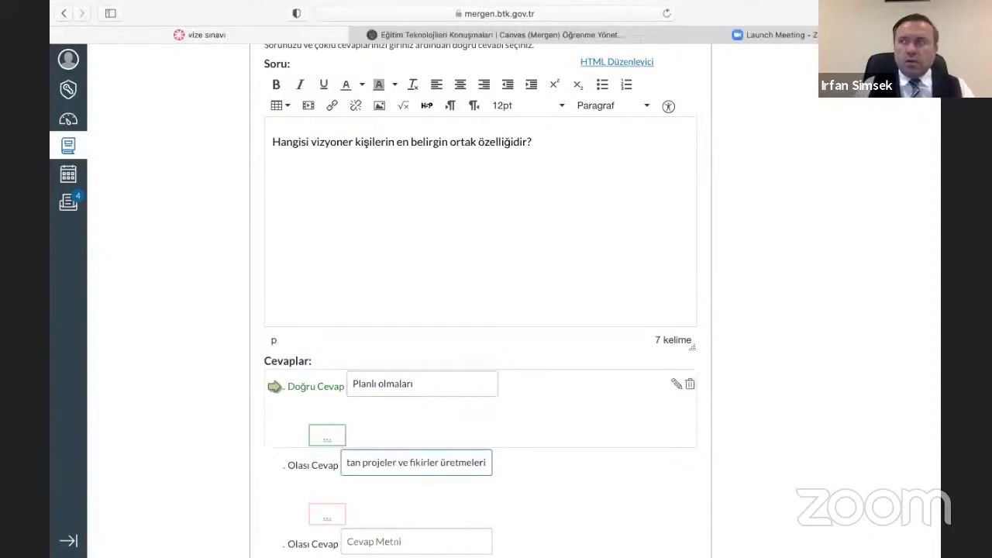
key("super+Tab")
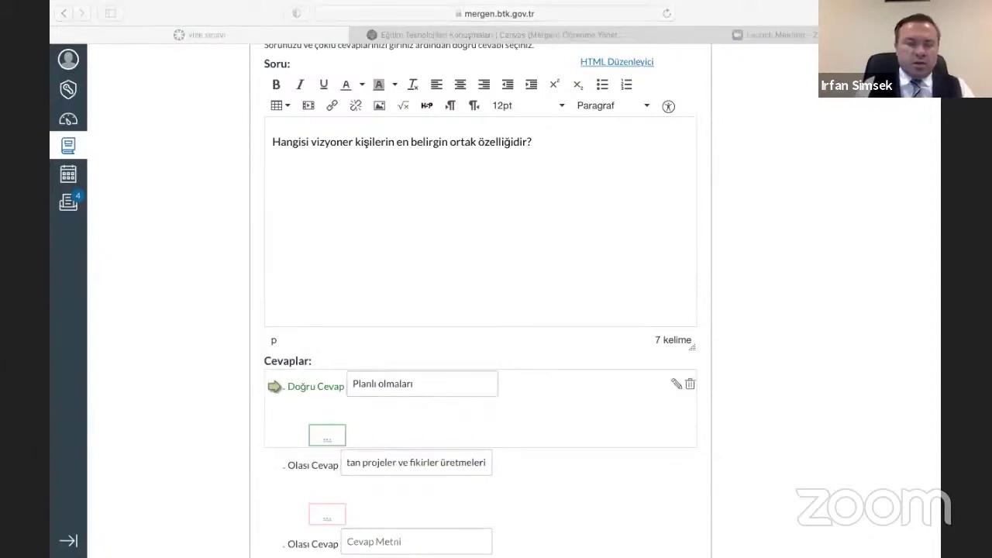
scroll(499, 473, "down", 5)
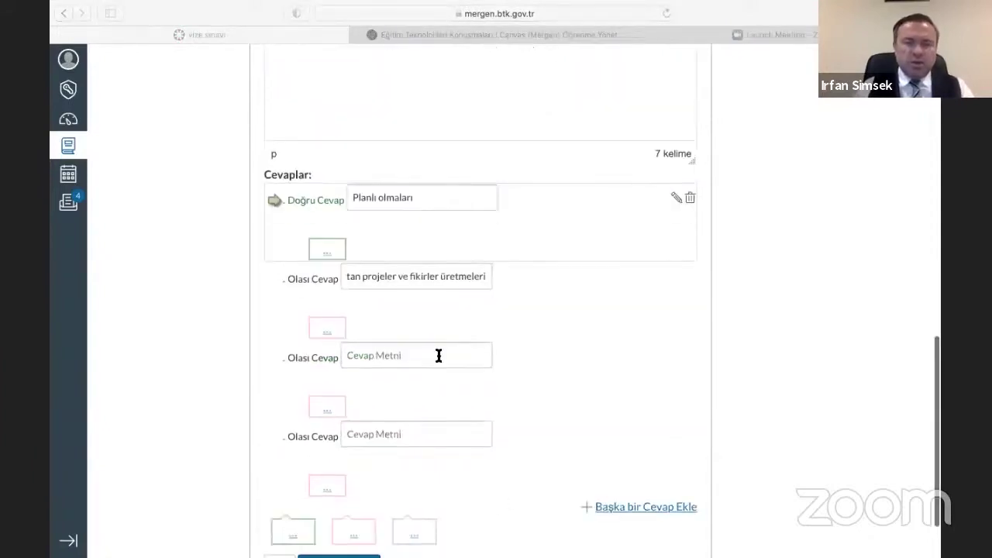
key("super+Tab")
left_click(438, 355)
key("super+v")
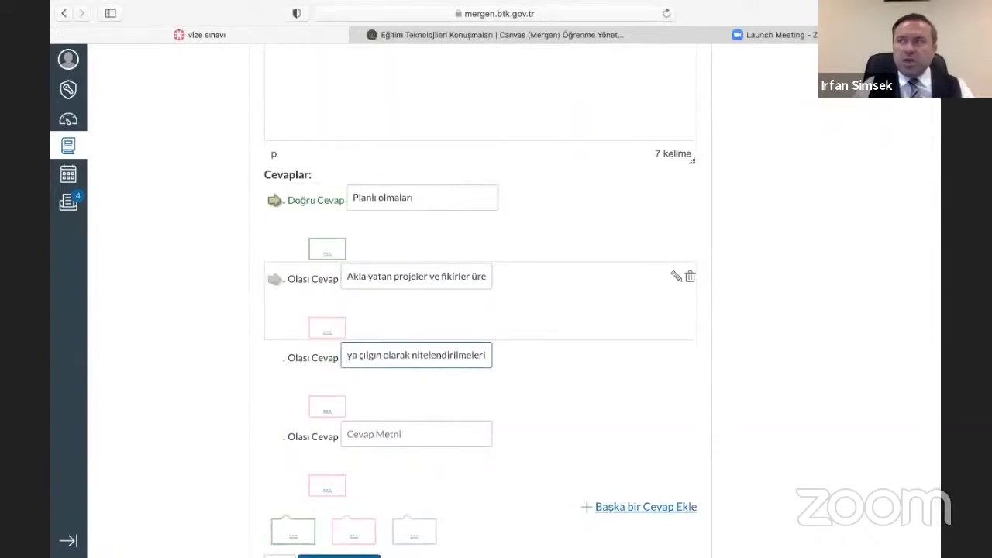
- Fill in the fourth answer as "İyi bir finansal geliri ne pahasına olsun reddetmemeleri"
key("super+Tab")
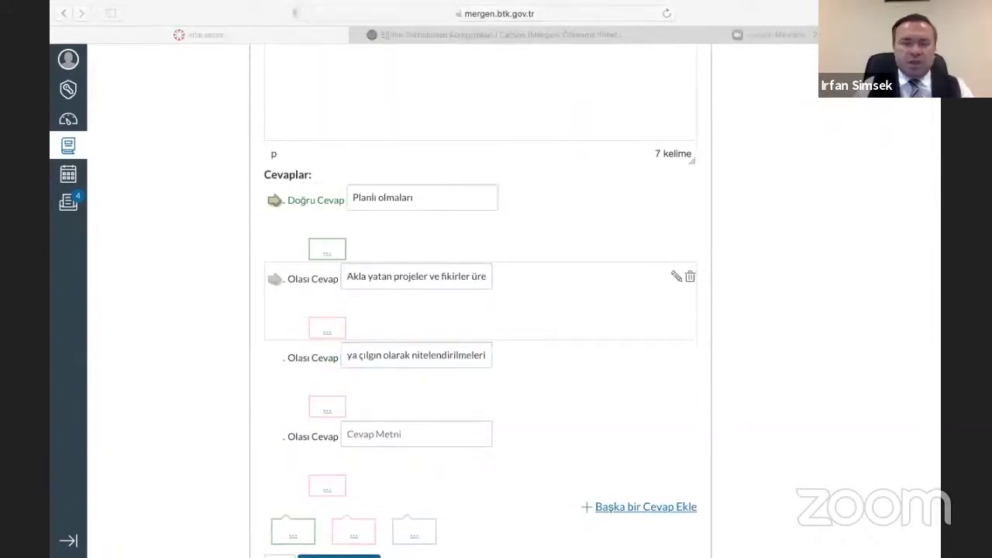
key("super+Tab")
left_click(416, 433)
key("super+v")
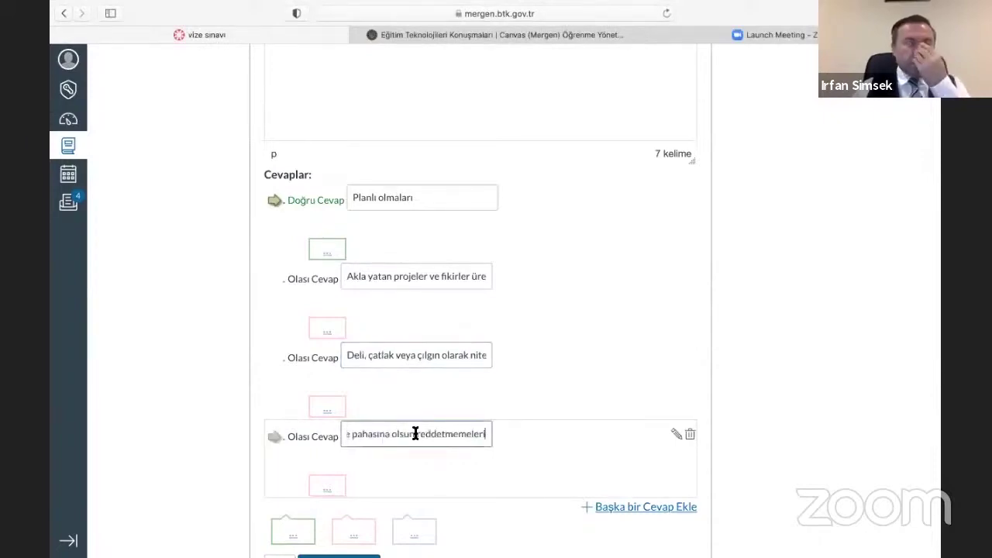
- Add a fifth answer "Vizyona nasıl ulaşacaklarına dair somut bir planlarının olması" and save the question
scroll(560, 400, "down", 2)
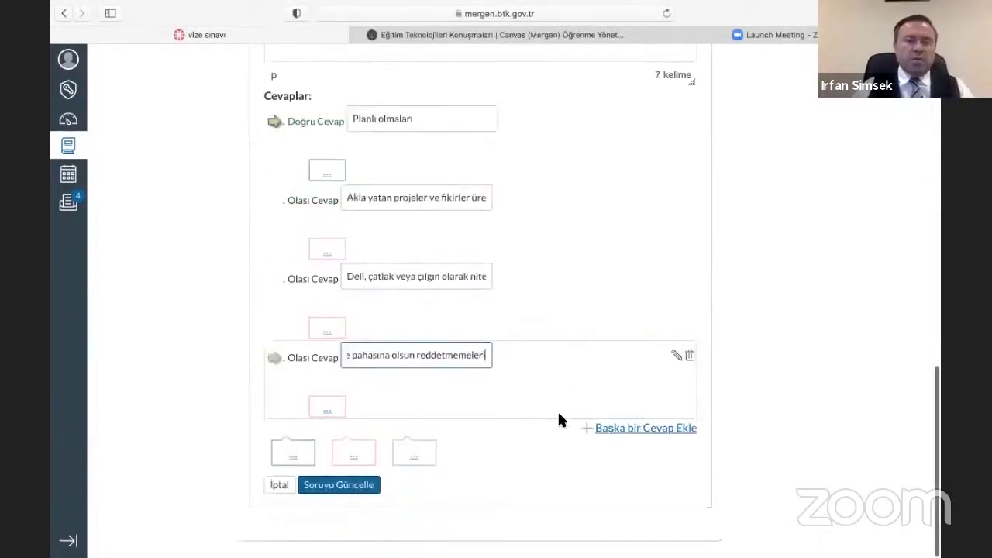
left_click(631, 429)
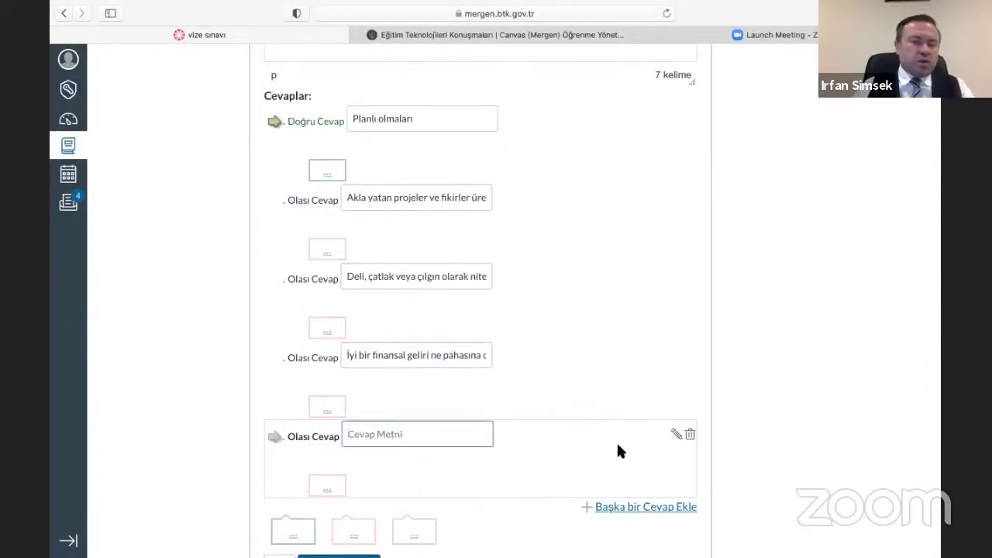
key("super+Tab")
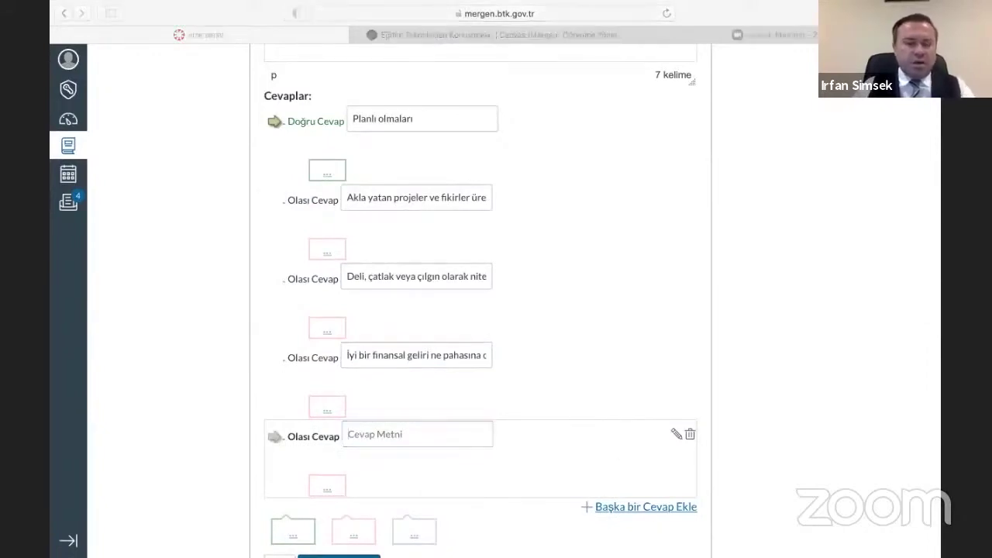
left_click(419, 437)
type("dair somut bir planlarının olması")
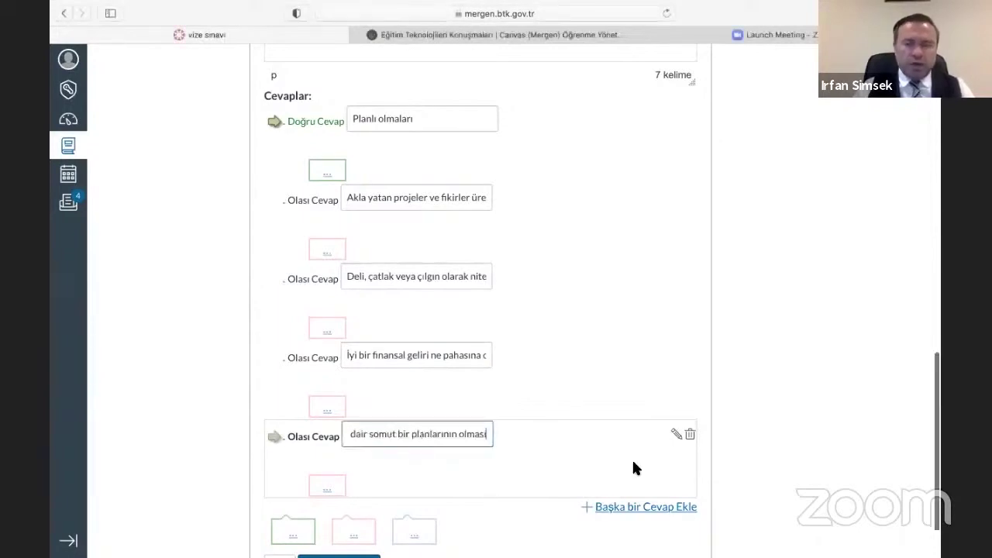
scroll(632, 458, "down", 2)
left_click(327, 487)
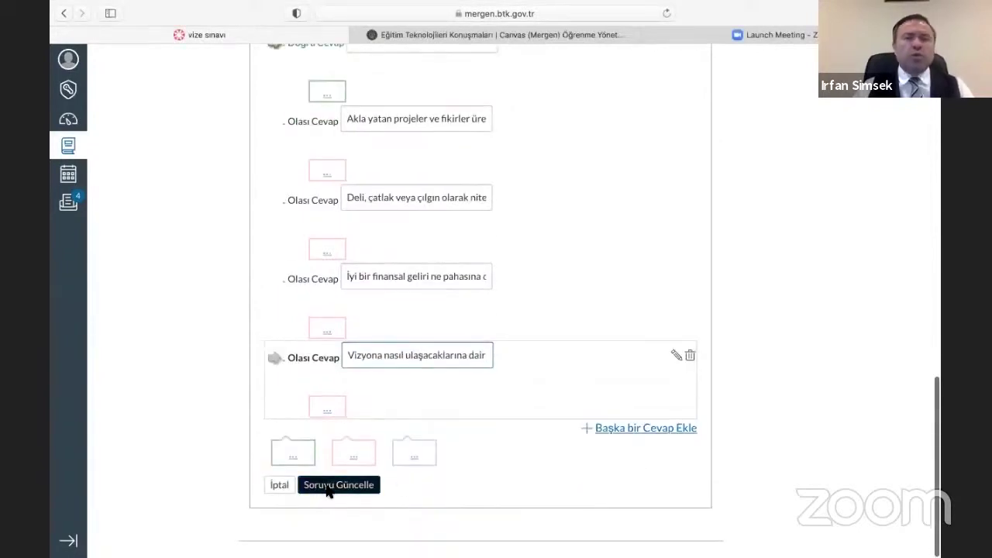
scroll(325, 488, "up", 5)
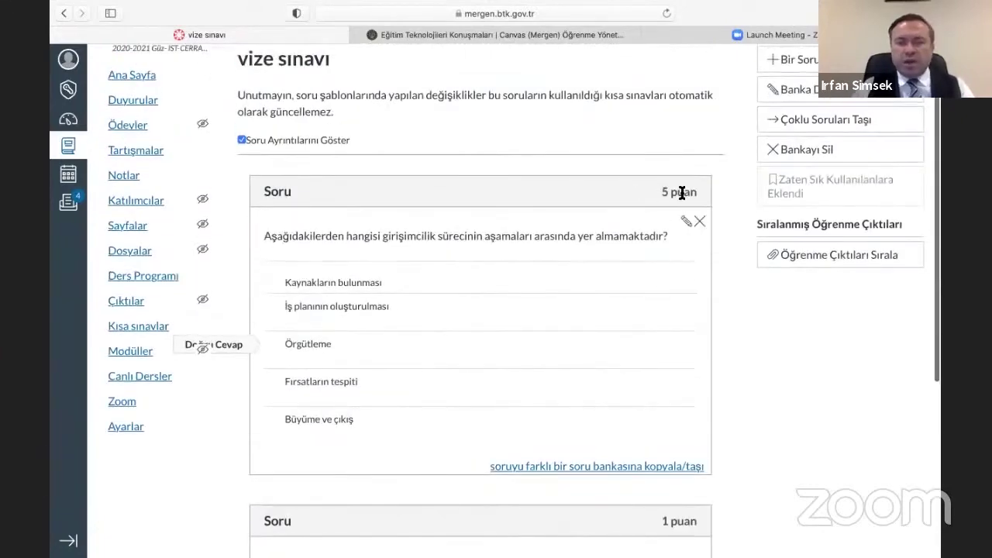
scroll(628, 453, "down", 1)
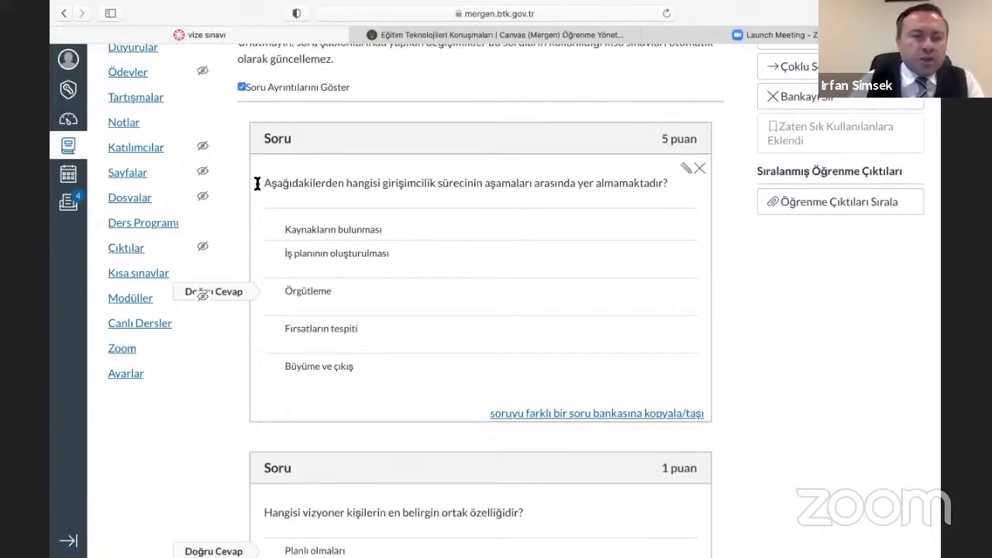
left_click_drag(264, 182, 471, 183)
left_click(302, 183)
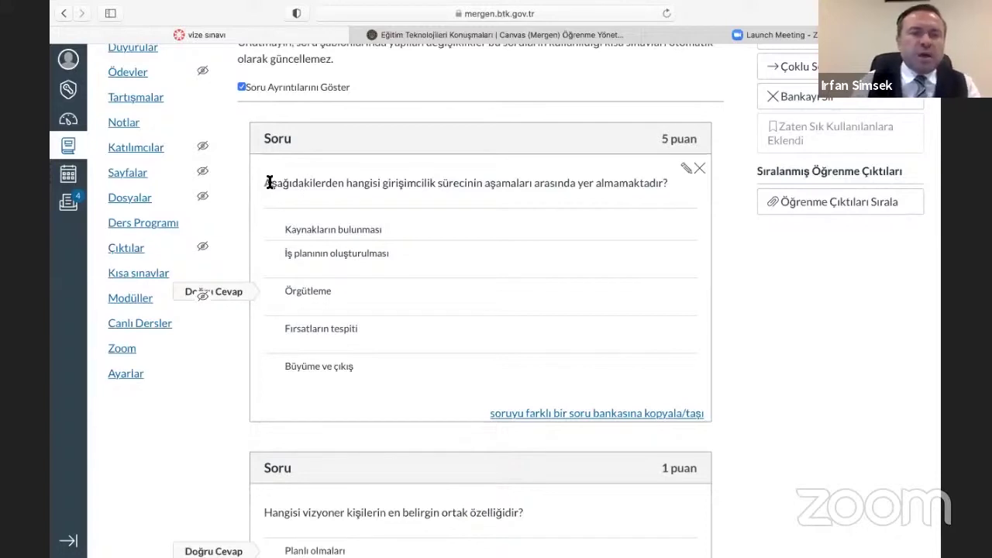
left_click_drag(265, 184, 664, 185)
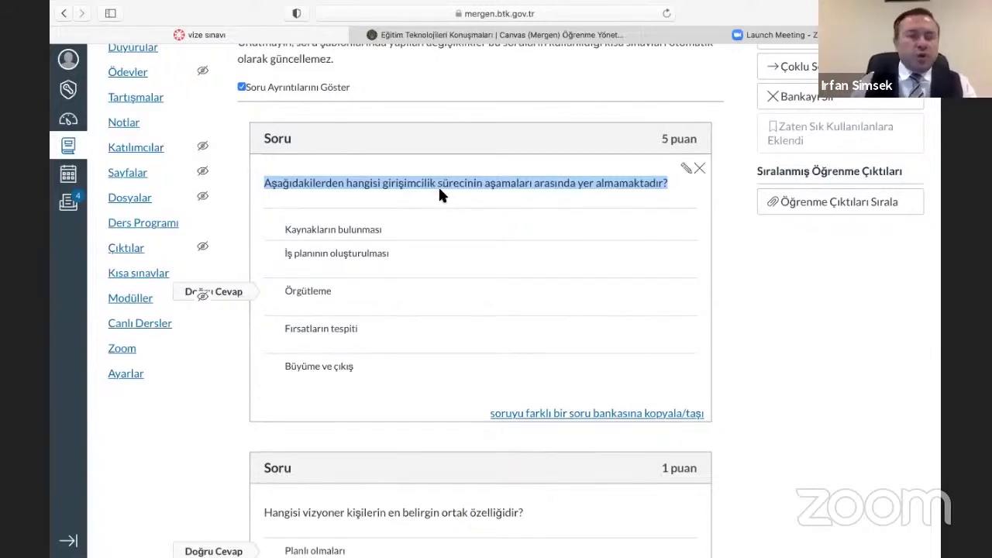
scroll(440, 189, "up", 3)
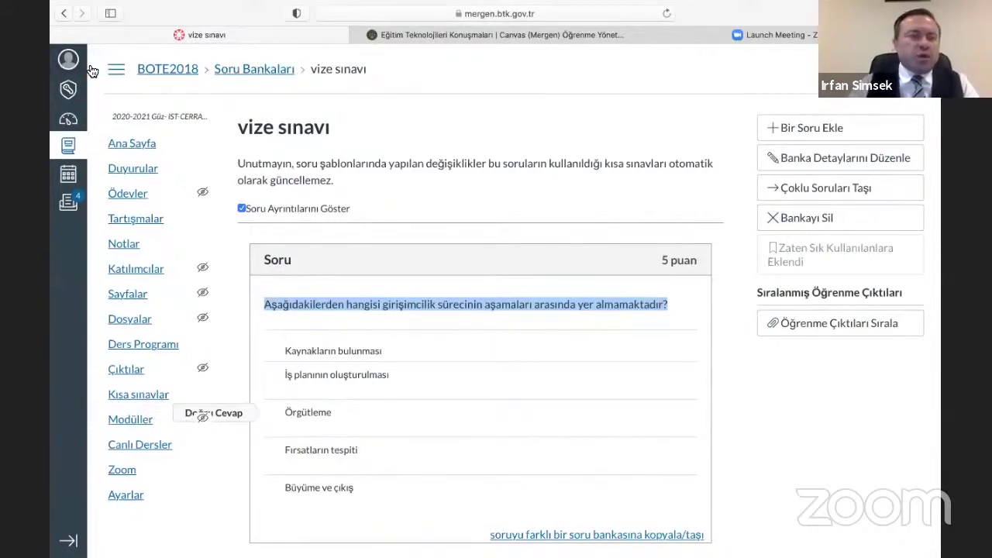
- Reopen the "vize sınavı" bank from the course's question banks and add a question of type Doğru/Yanlış
left_click(266, 71)
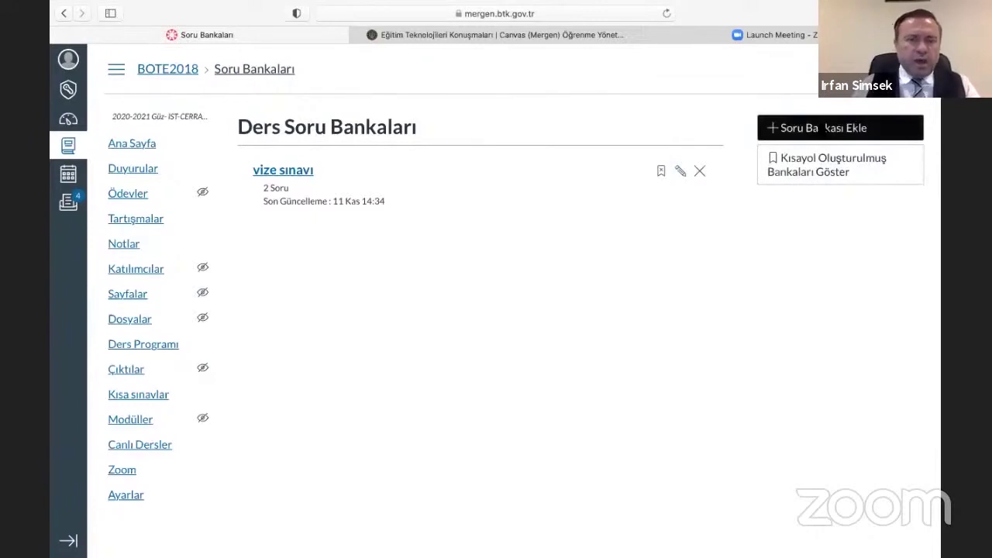
left_click(291, 174)
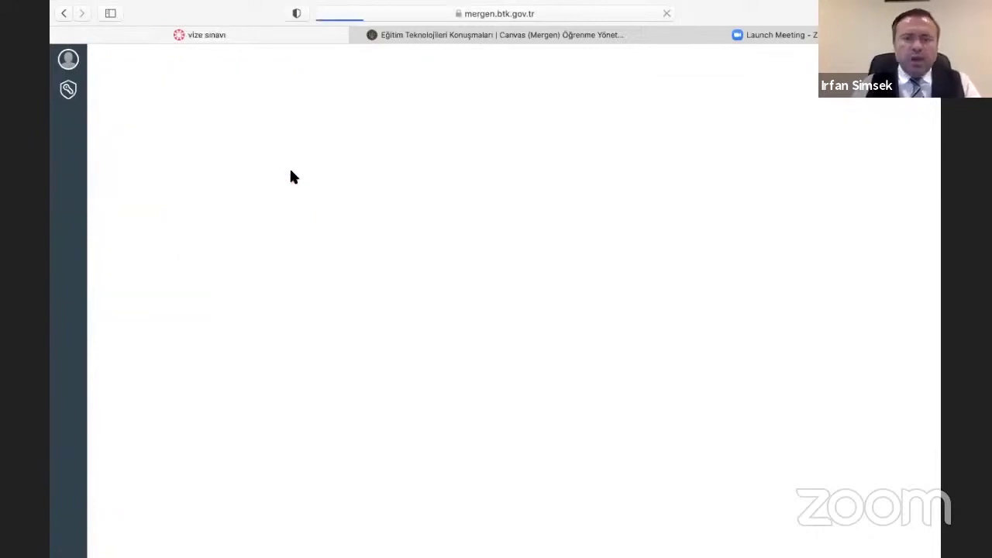
left_click(851, 131)
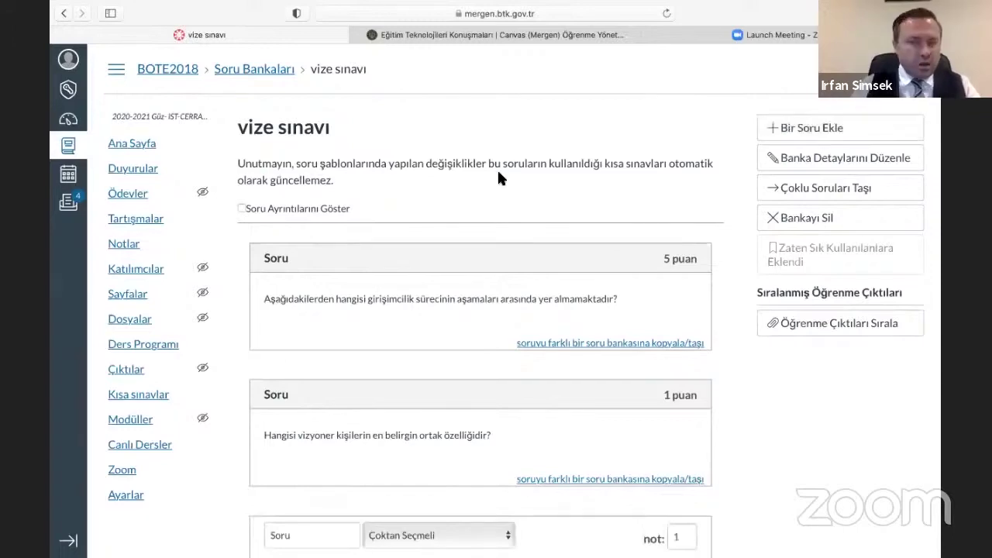
scroll(497, 168, "down", 5)
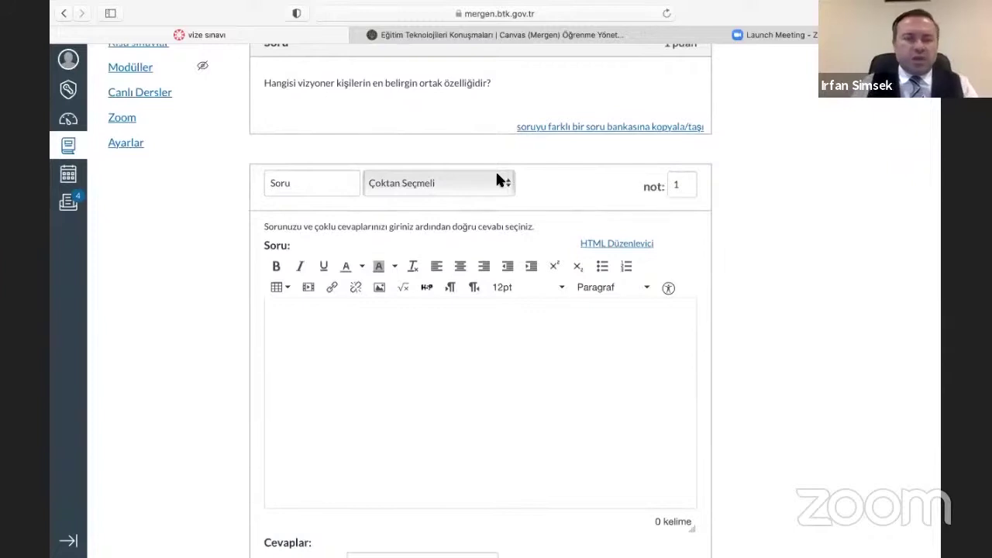
scroll(501, 172, "down", 1)
left_click(455, 144)
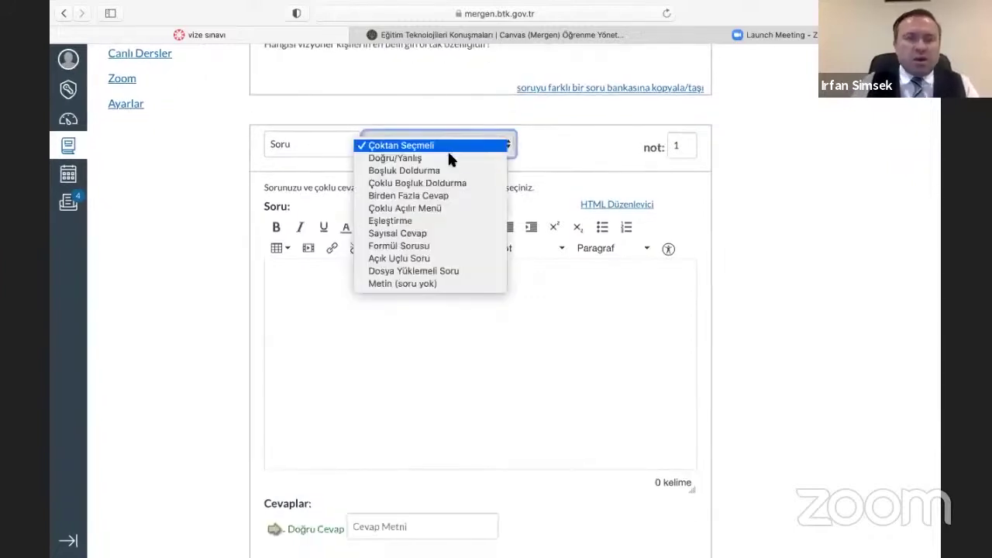
left_click(452, 159)
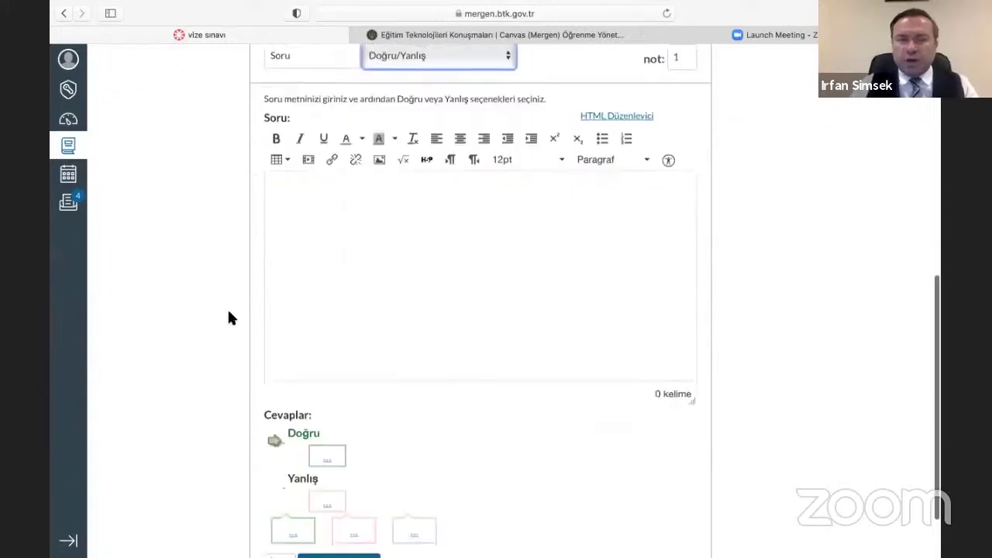
- Enter "Türkiye Cumhuriyeti'nin başkenti Ankara'dır." as the text of the true/false question
left_click(360, 293)
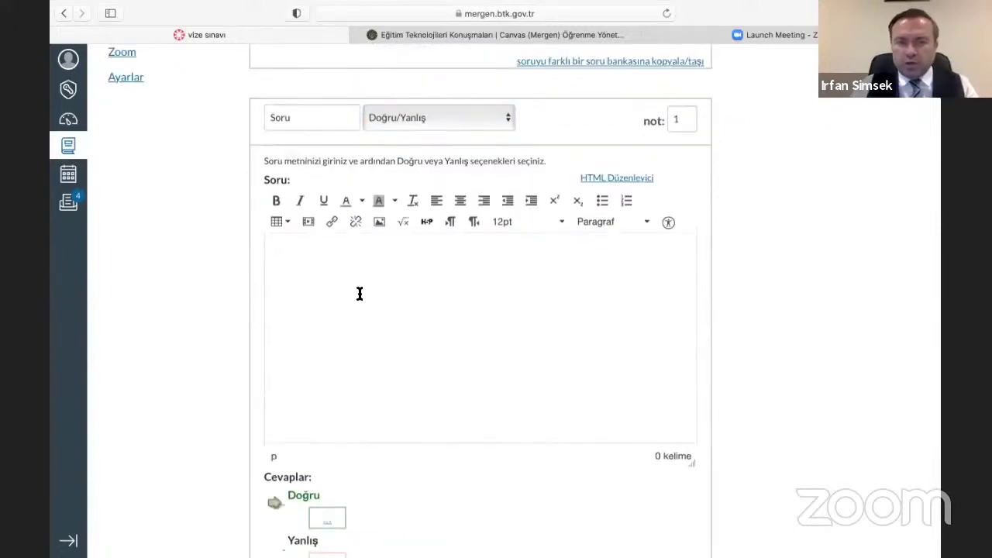
scroll(360, 293, "down", 3)
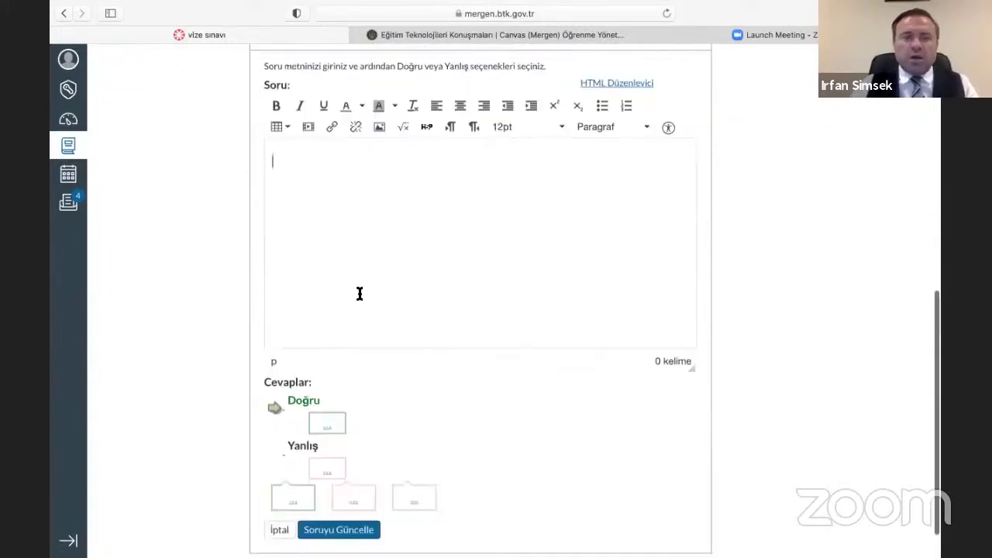
type("T")
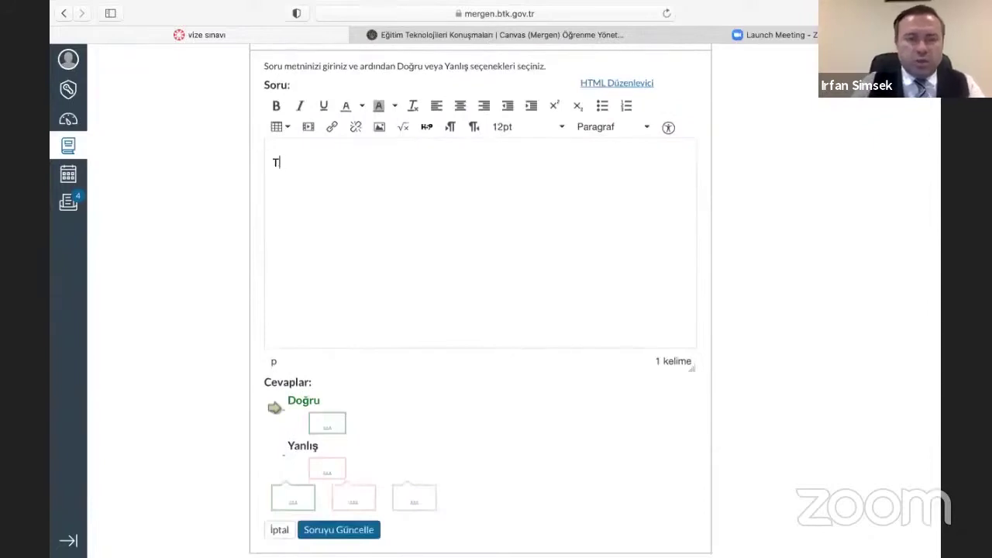
type("ürkiye Cumhu")
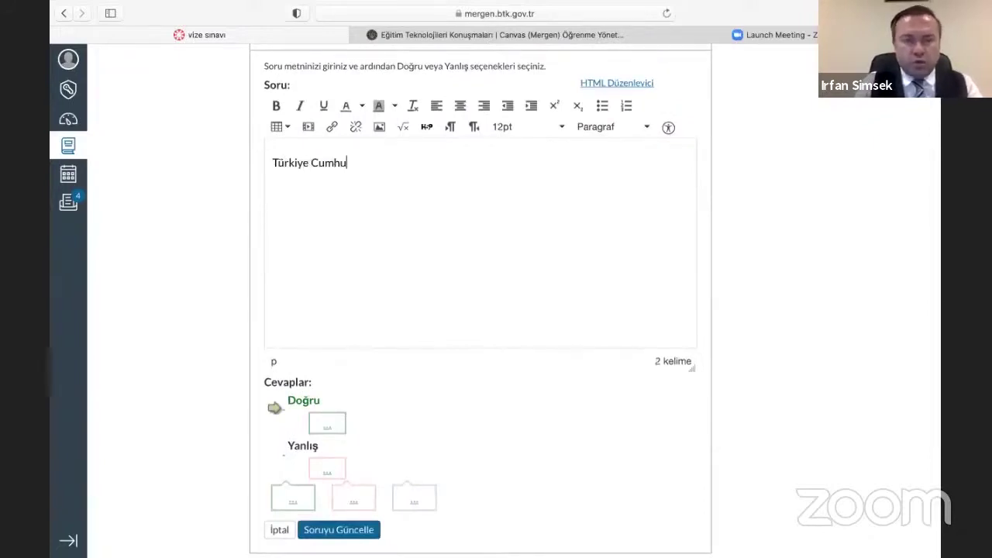
type("riyeti'nin ba")
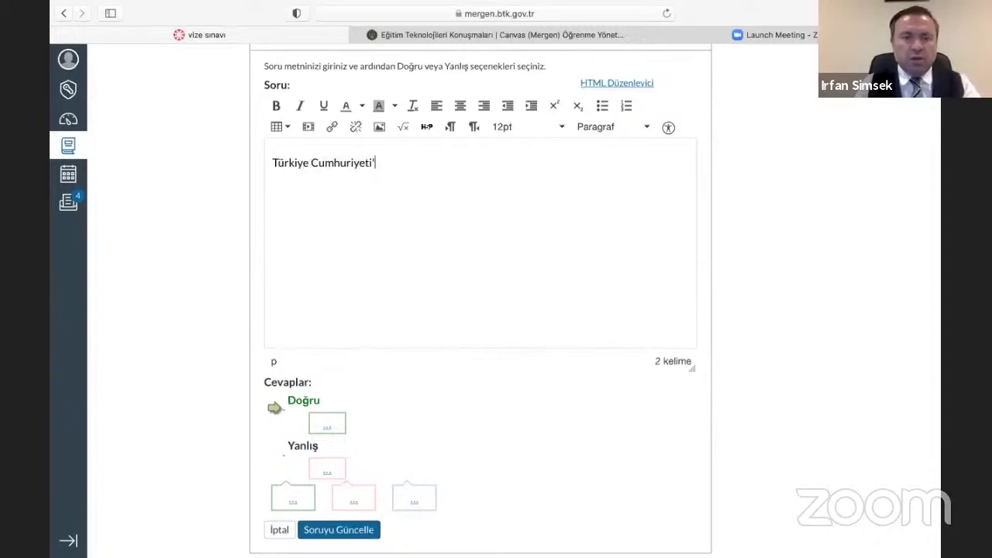
type("şkenti Ankar")
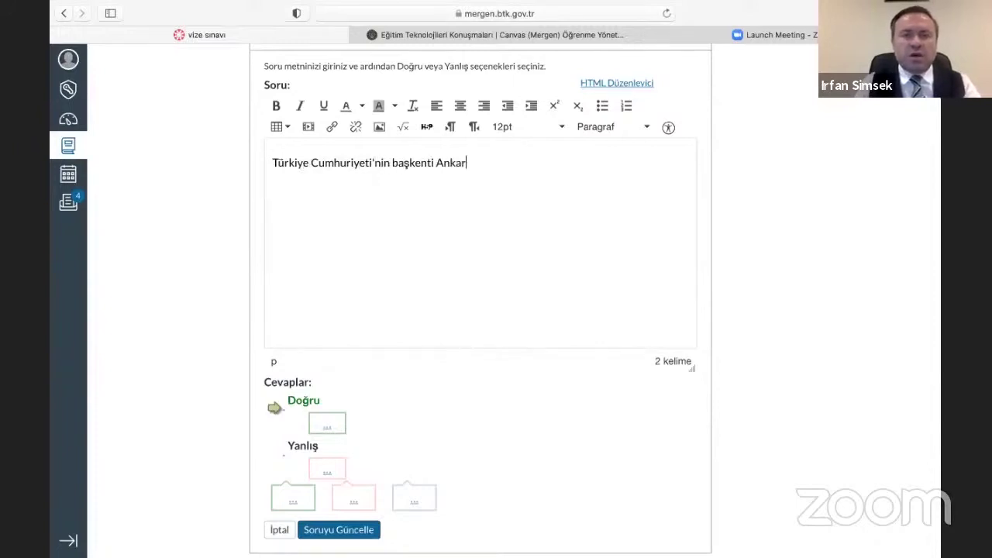
type("a'dır.")
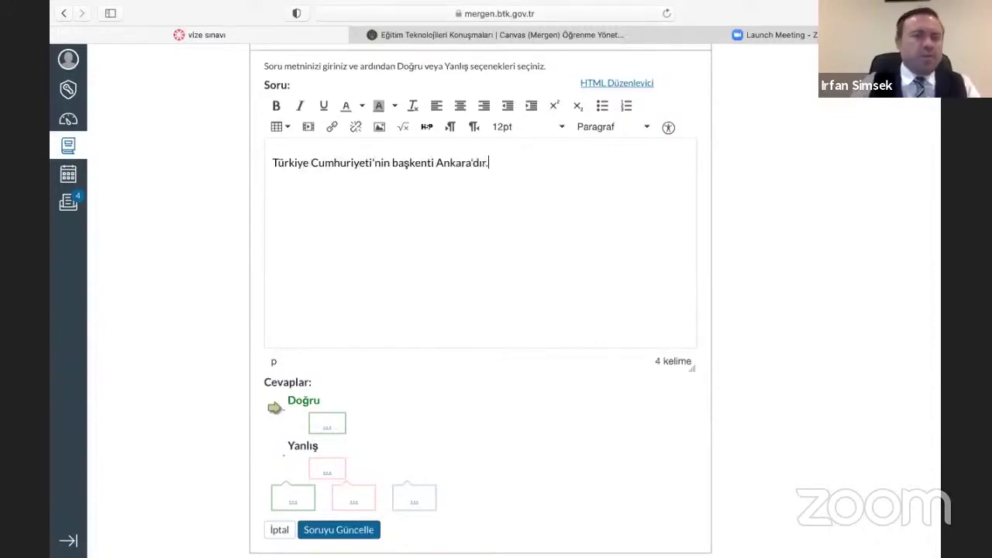
- Open the comment editor for the Doğru answer and copy the whole sentence from the question text
left_click(324, 425)
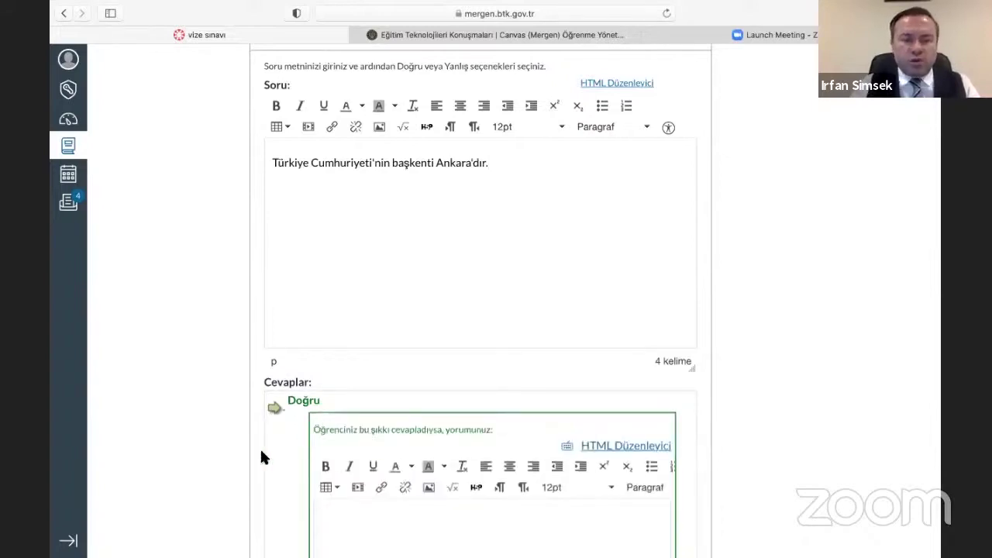
scroll(263, 453, "down", 2)
scroll(333, 441, "down", 1)
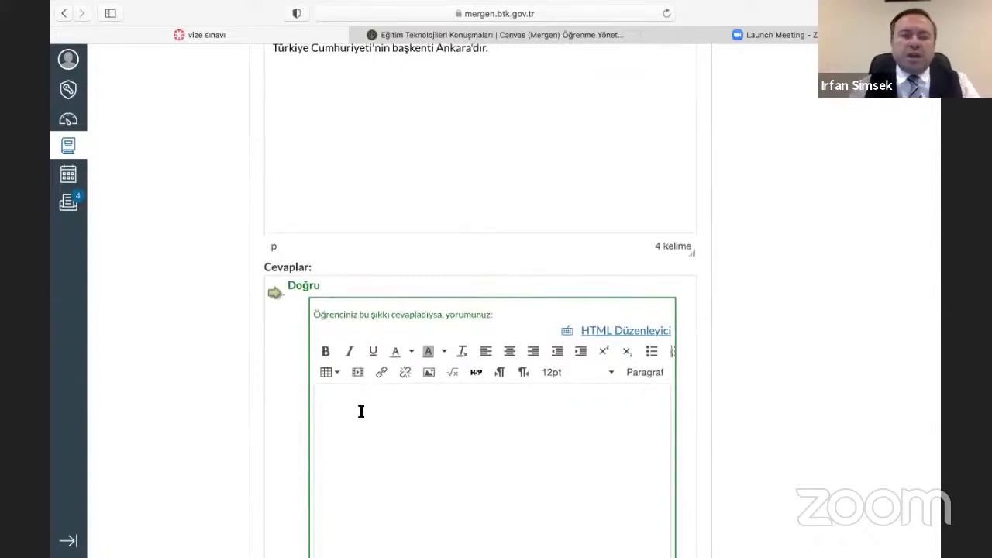
scroll(361, 411, "up", 4)
scroll(361, 411, "down", 6)
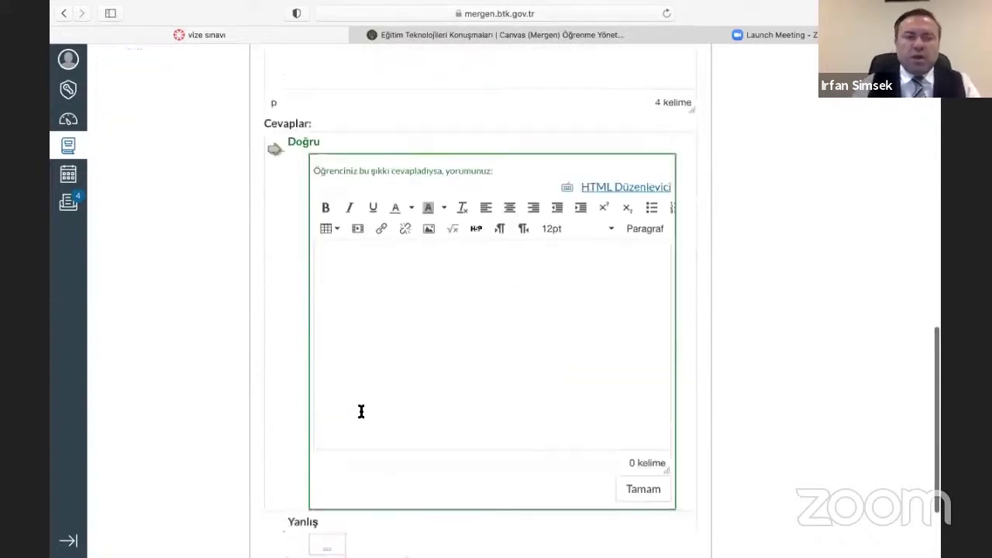
scroll(361, 411, "down", 2)
scroll(361, 414, "up", 8)
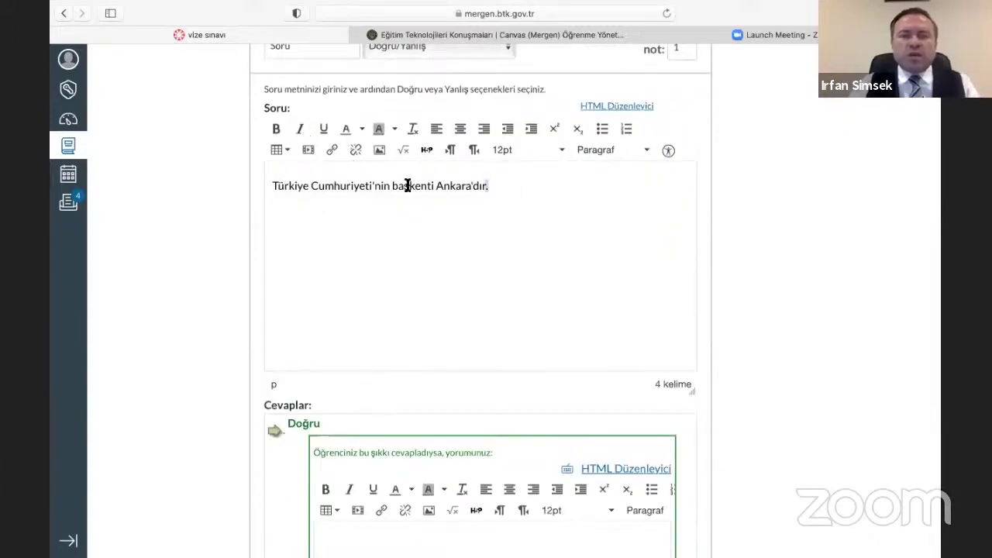
left_click_drag(489, 186, 265, 185)
key("super+c")
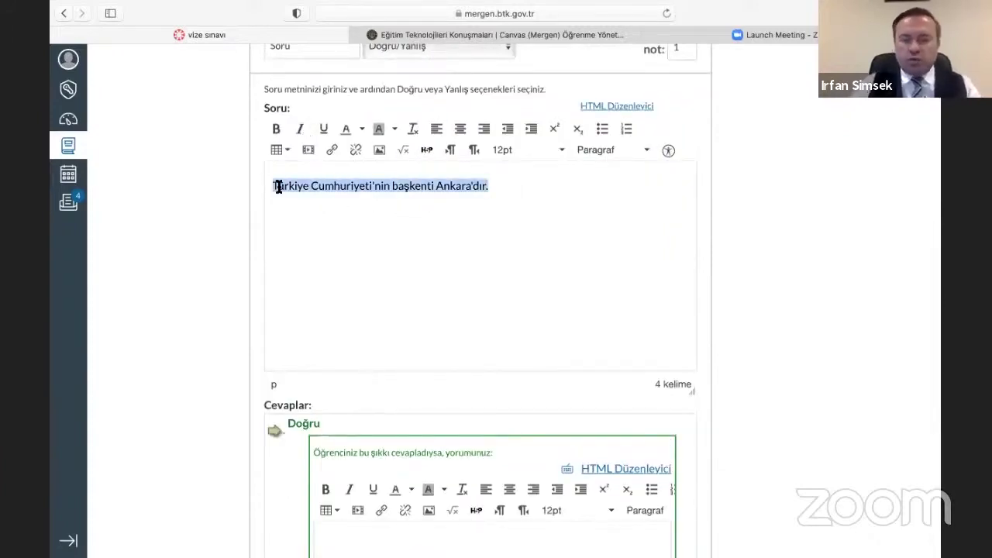
- Replace the question text with "Aşağıdaki Soru madddelerini doğru veya yanlış olarak işaretleyiniz."
type("Sor")
key("BackSpace")
key("BackSpace")
key("BackSpace")
type("A")
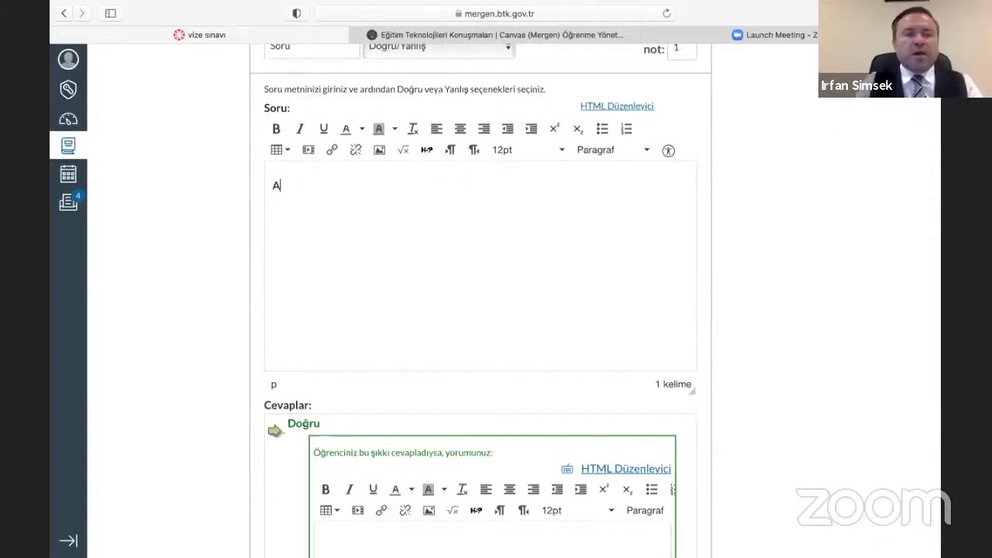
type("şağıdaki Soru madddelerin")
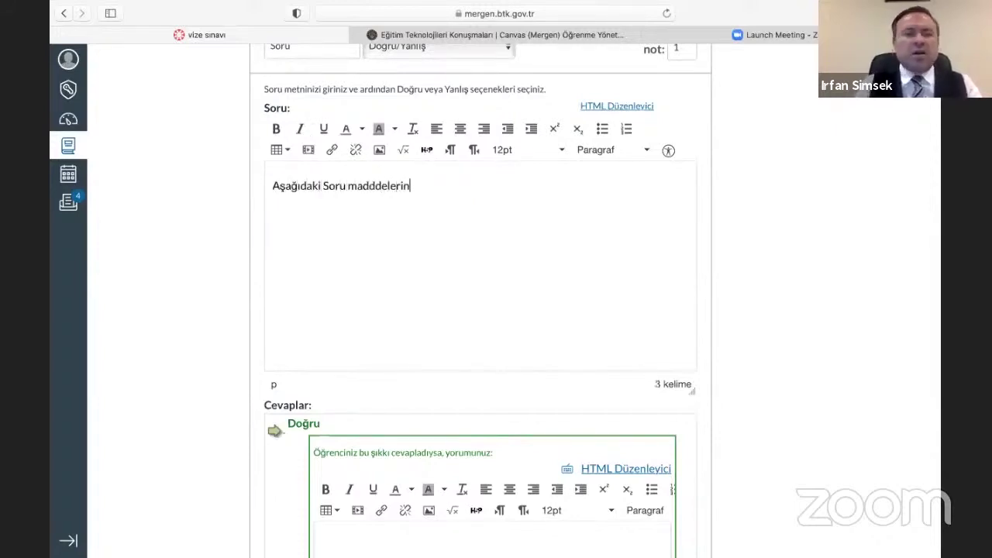
type("i d")
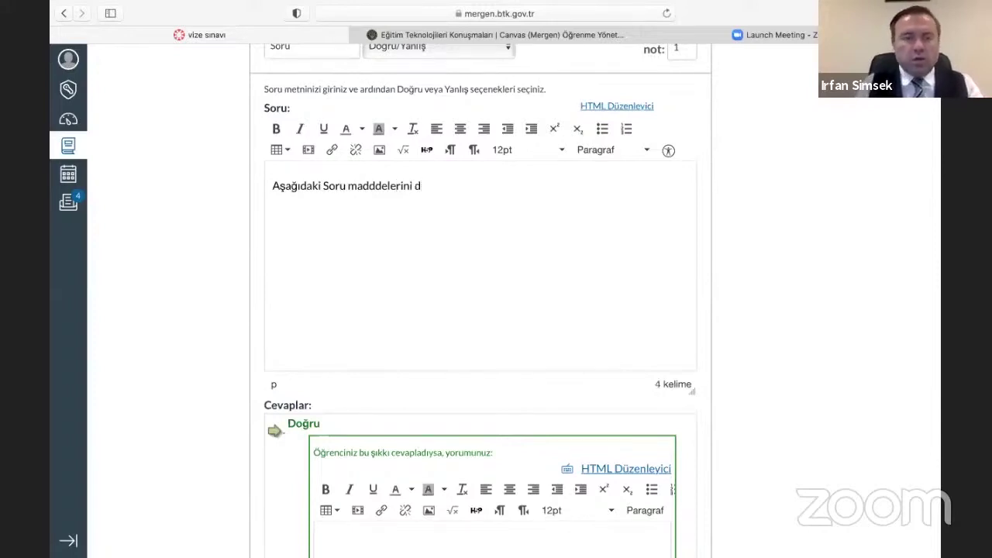
type("oğru veya yanlış")
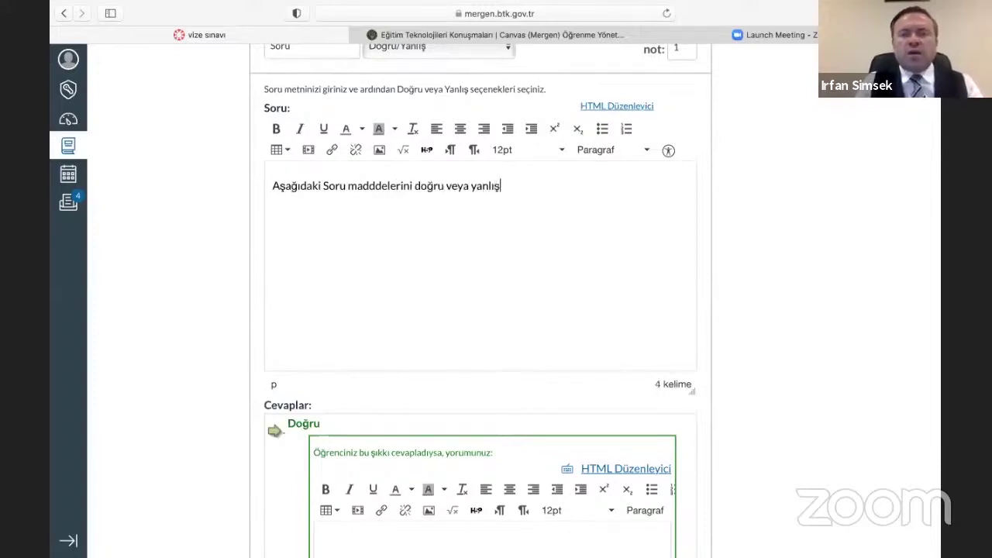
type(" olarak işaretleyiniz.")
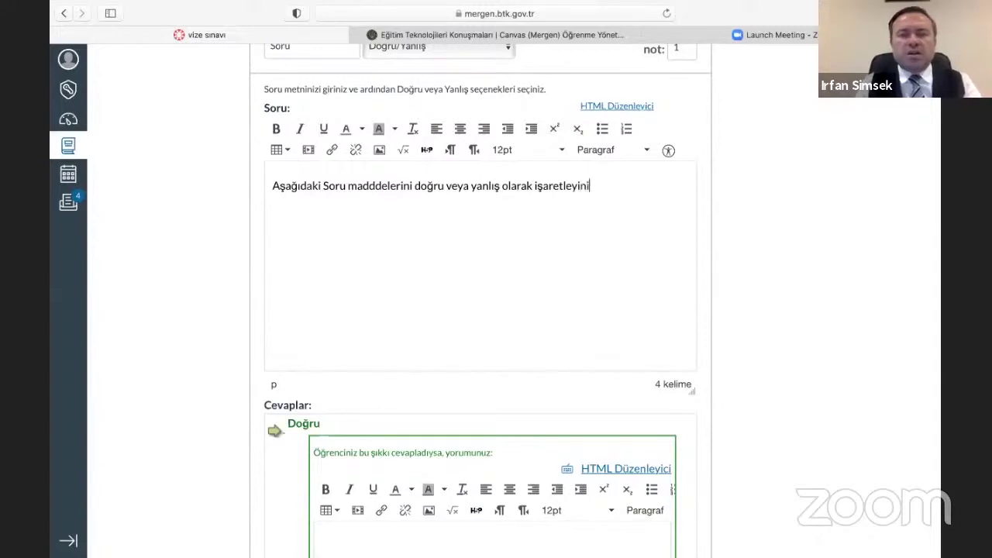
- Paste the copied sentence "Türkiye Cumhuriyeti'nin başkenti Ankara'dır." into the comment of the Doğru answer
scroll(406, 359, "down", 3)
left_click(405, 359)
key("super+v")
scroll(411, 362, "down", 3)
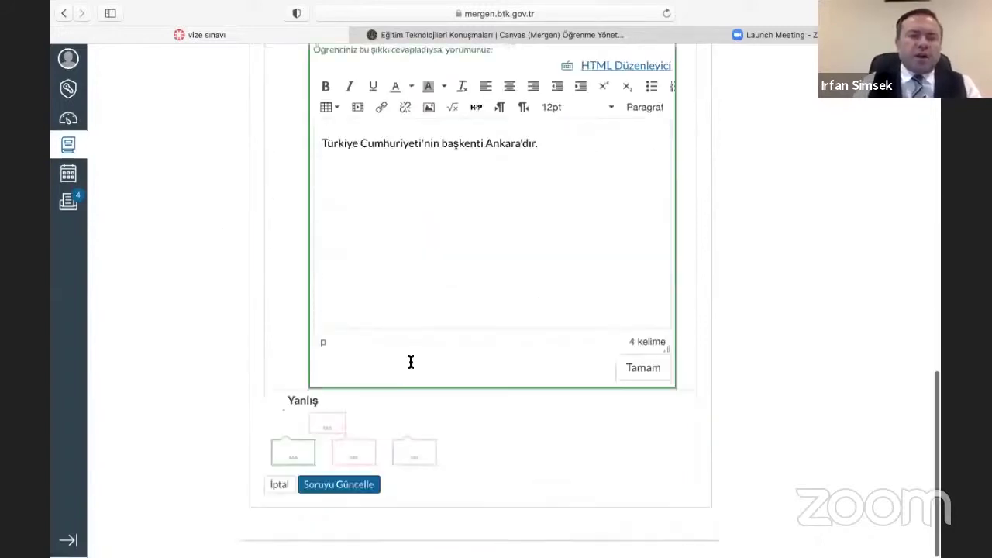
- Open the comment editor for the Yanlış answer and paste the sentence "Türkiye Cumhuriyeti'nin başkenti Ankara'dır." into it
left_click(328, 425)
left_click(410, 514)
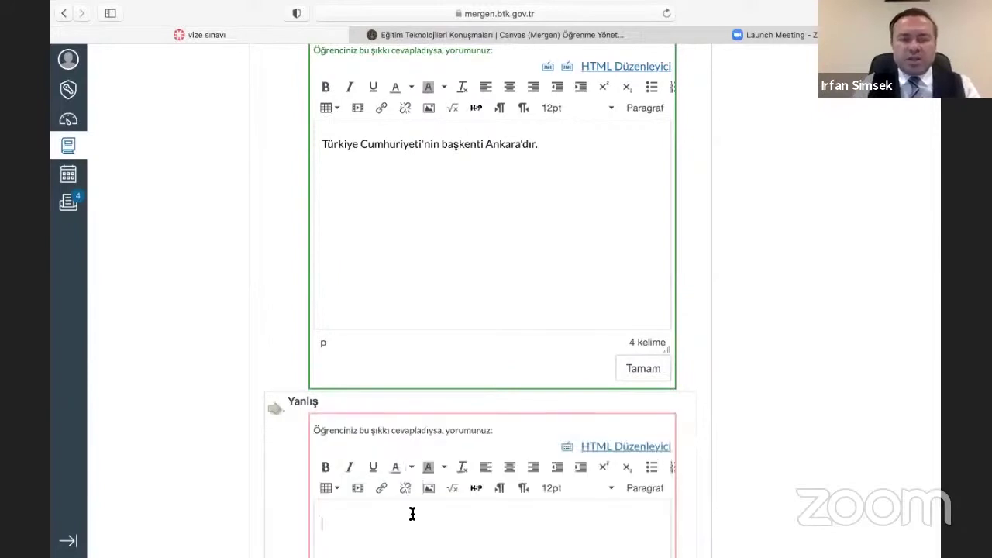
key("super+v")
scroll(412, 514, "down", 4)
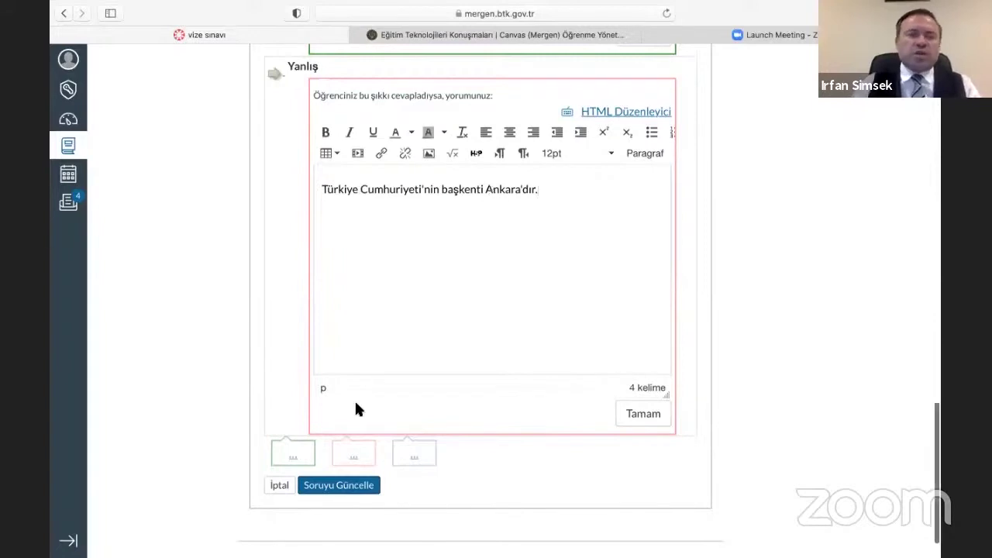
- Switch the question type to Boşluk Doldurma and look through its possible-answer fields and comments
scroll(357, 408, "up", 10)
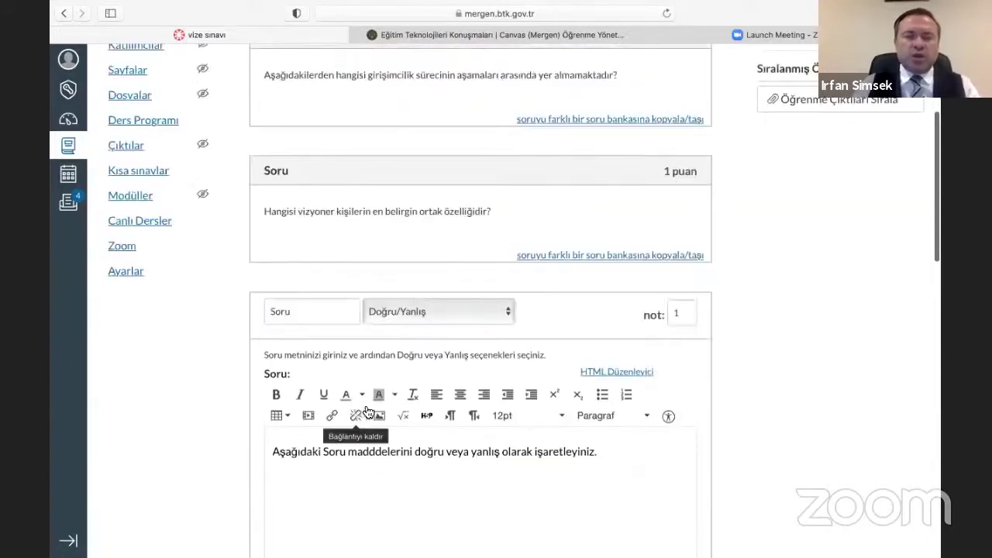
left_click(399, 311)
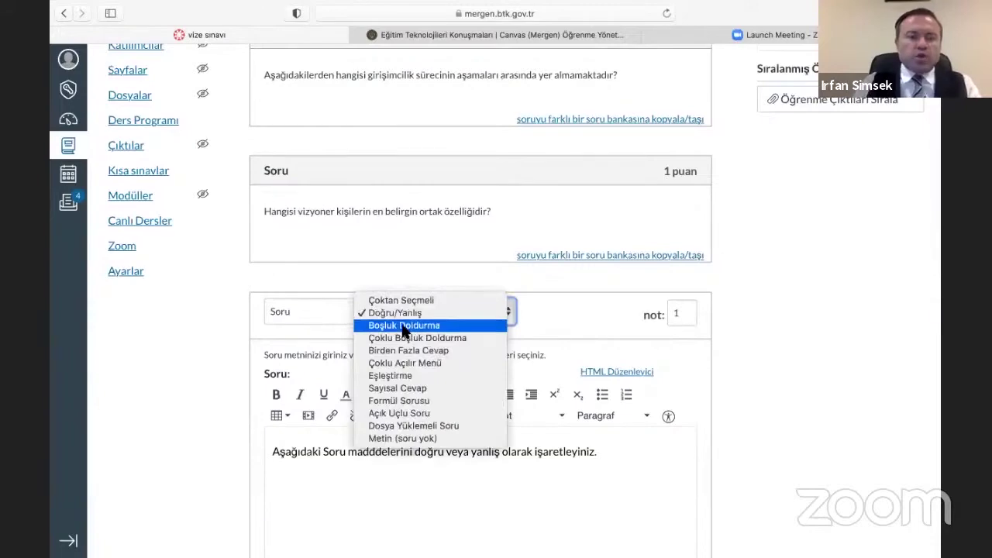
left_click(403, 326)
scroll(392, 371, "down", 5)
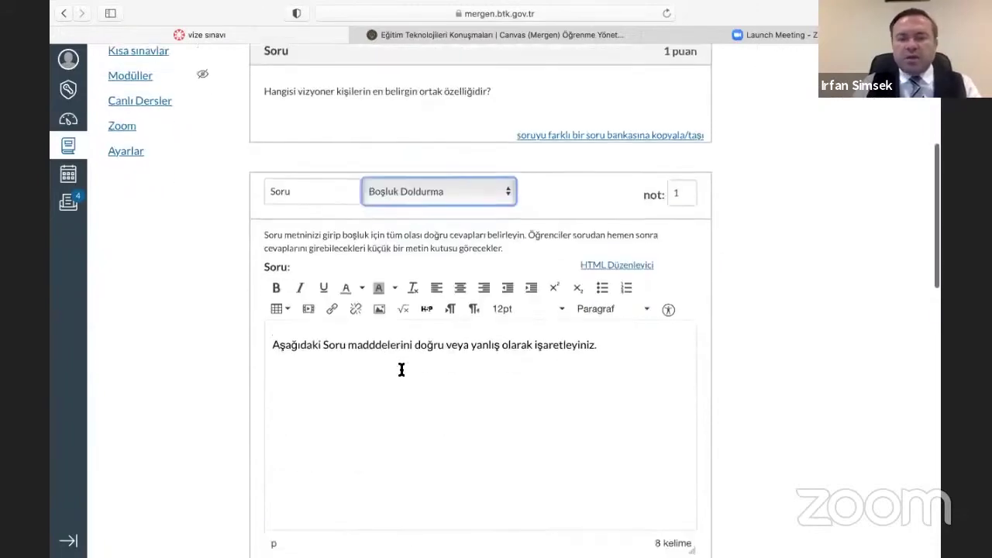
left_click(394, 331)
scroll(393, 329, "down", 4)
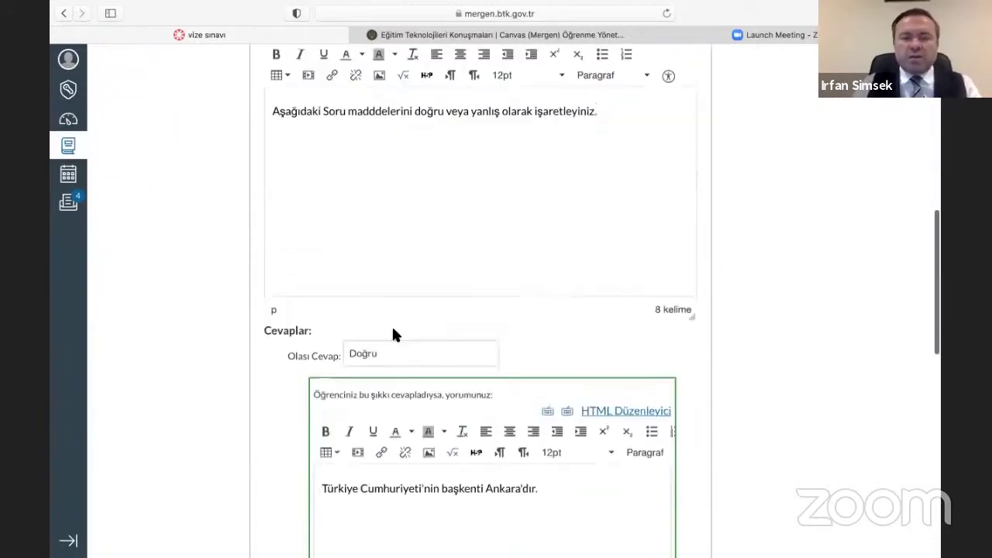
left_click(359, 351)
scroll(359, 351, "down", 7)
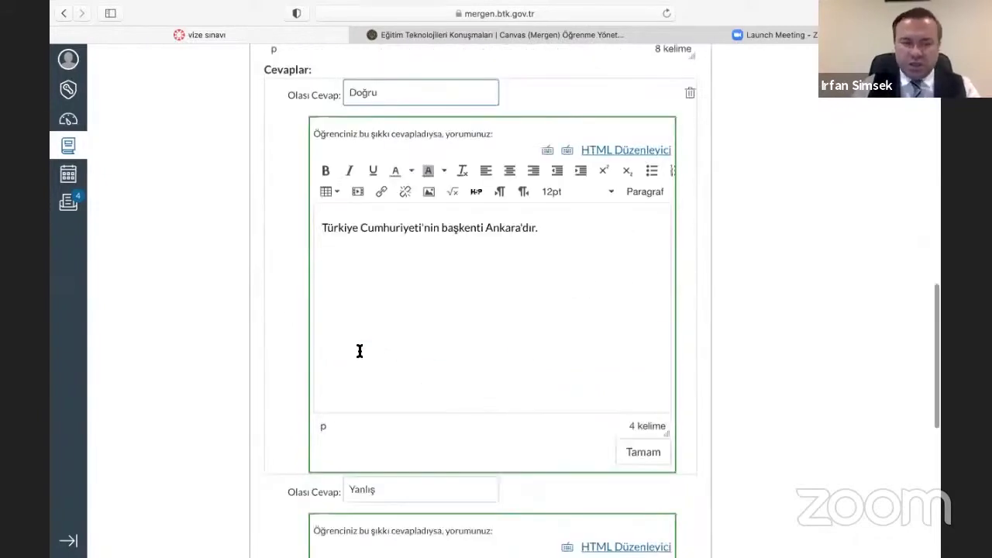
scroll(395, 354, "down", 1)
scroll(395, 356, "down", 2)
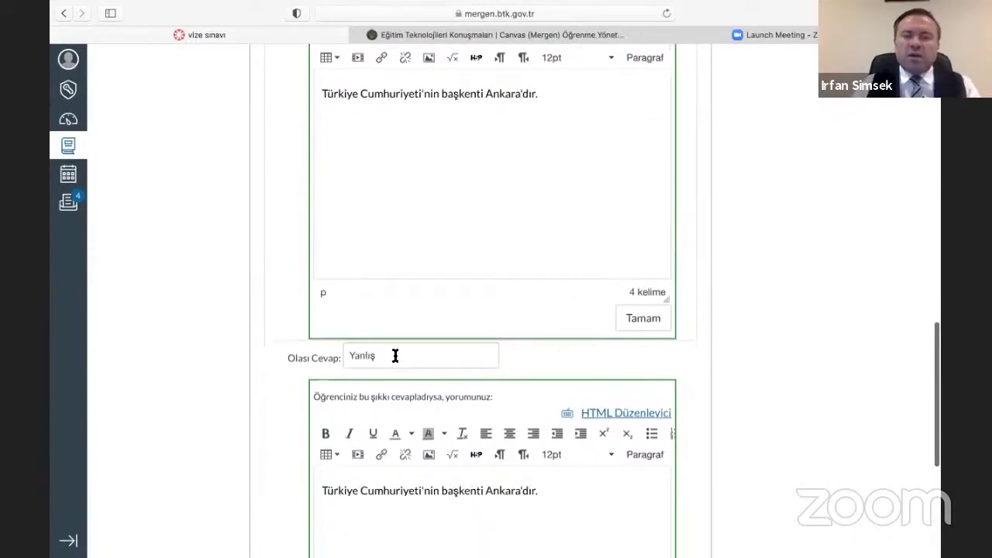
scroll(454, 351, "up", 20)
scroll(451, 359, "down", 10)
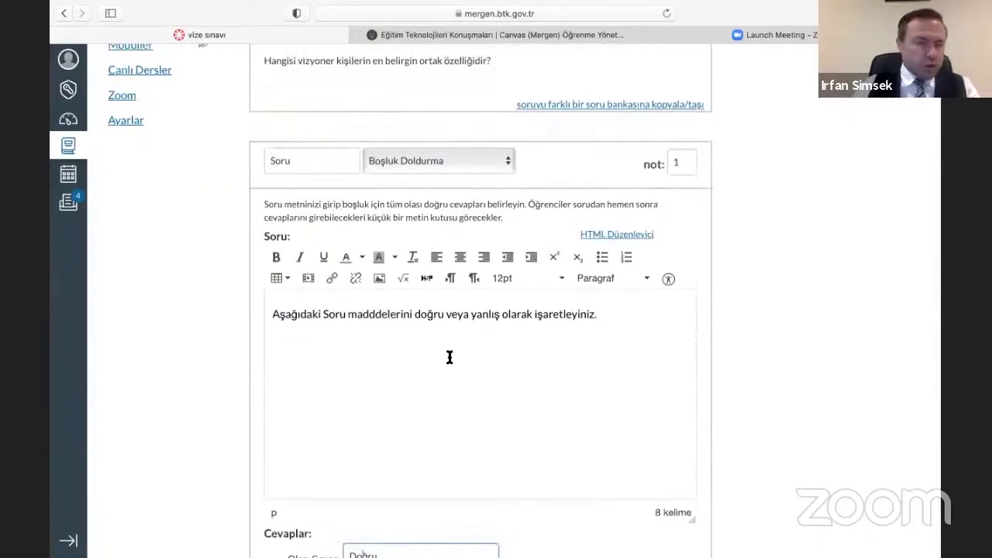
- Change the question type to Eşleştirme, look at its extra distractor field, and cancel the unsaved question
left_click(418, 159)
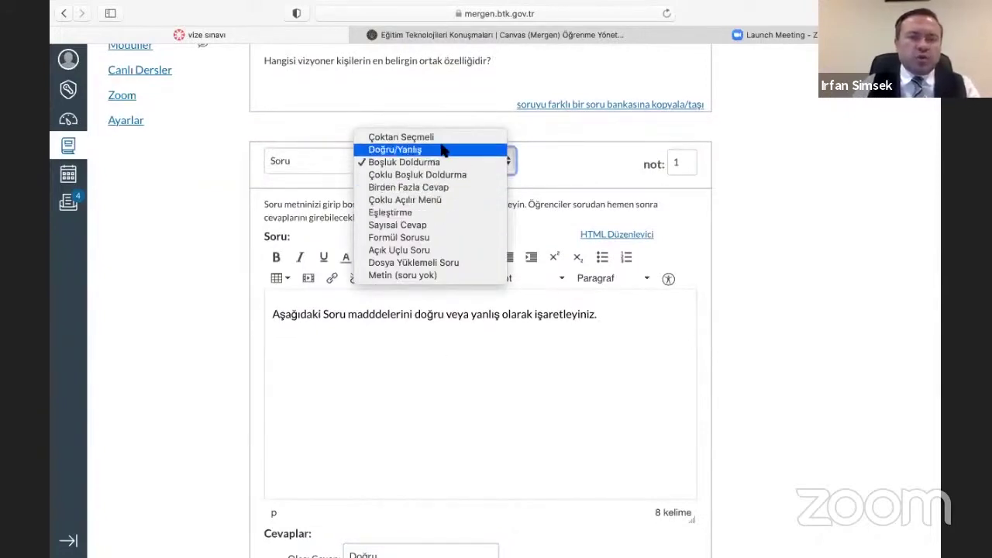
left_click(417, 213)
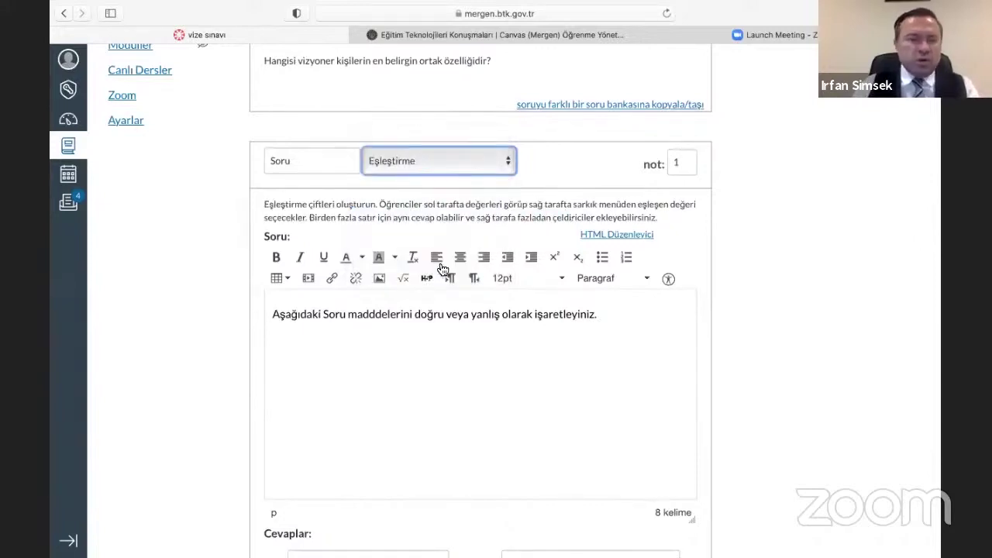
scroll(439, 264, "down", 5)
scroll(440, 263, "down", 11)
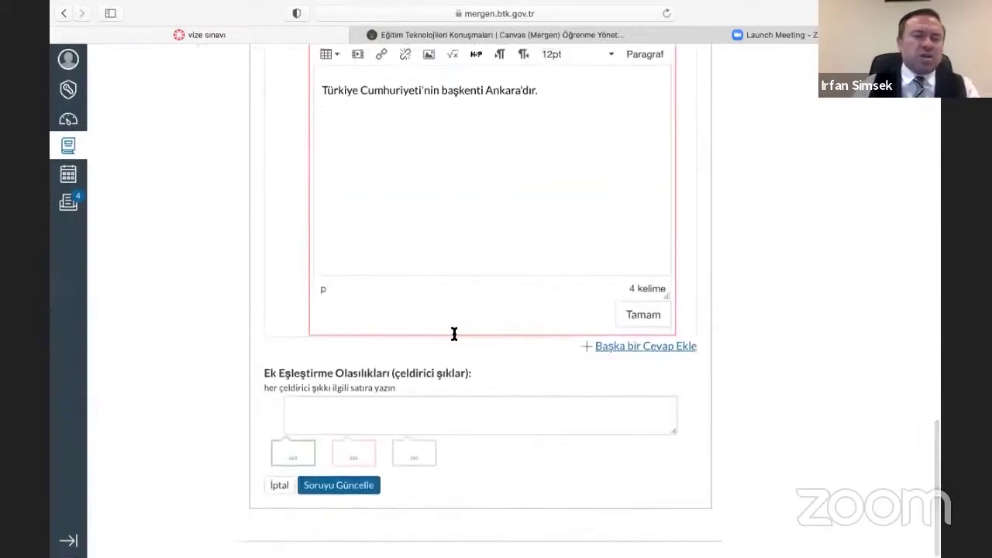
left_click(415, 414)
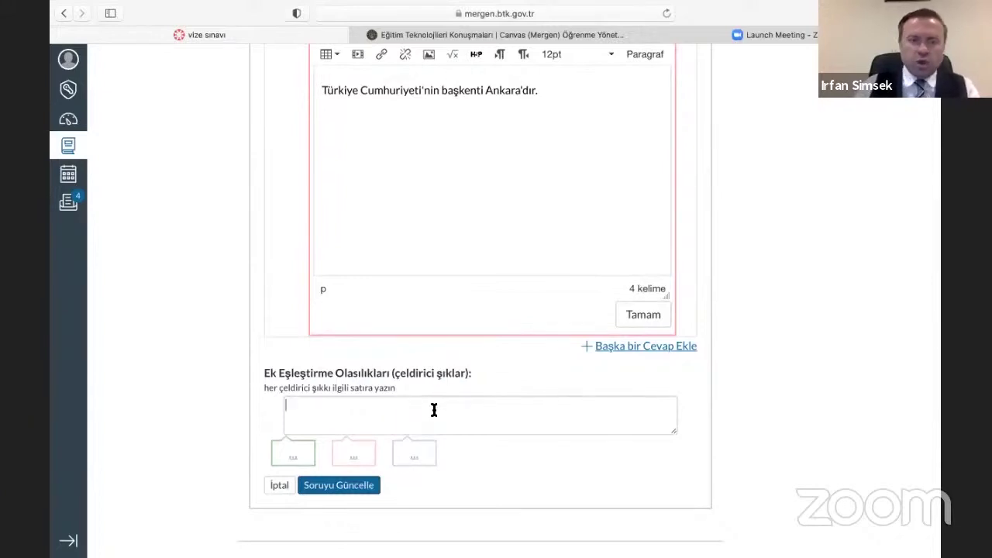
left_click(280, 485)
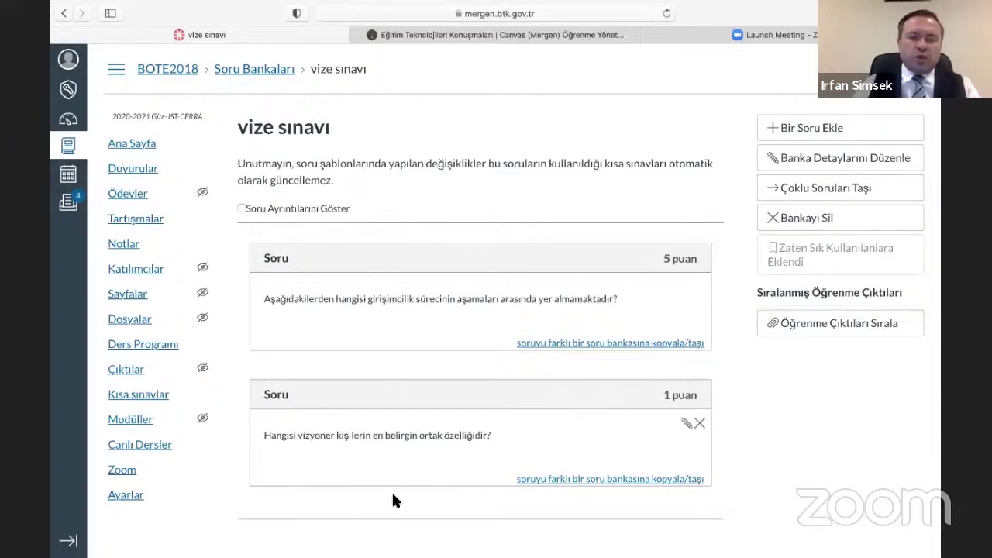
- Leave the question banks for the course's Kısa sınavlar page and add a new quiz
scroll(391, 490, "down", 1)
left_click(267, 68)
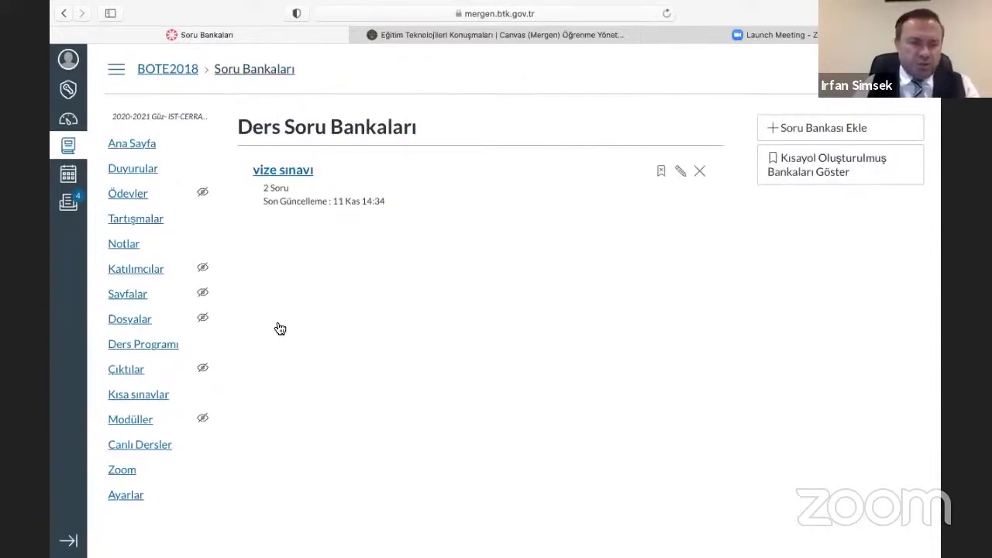
left_click(131, 397)
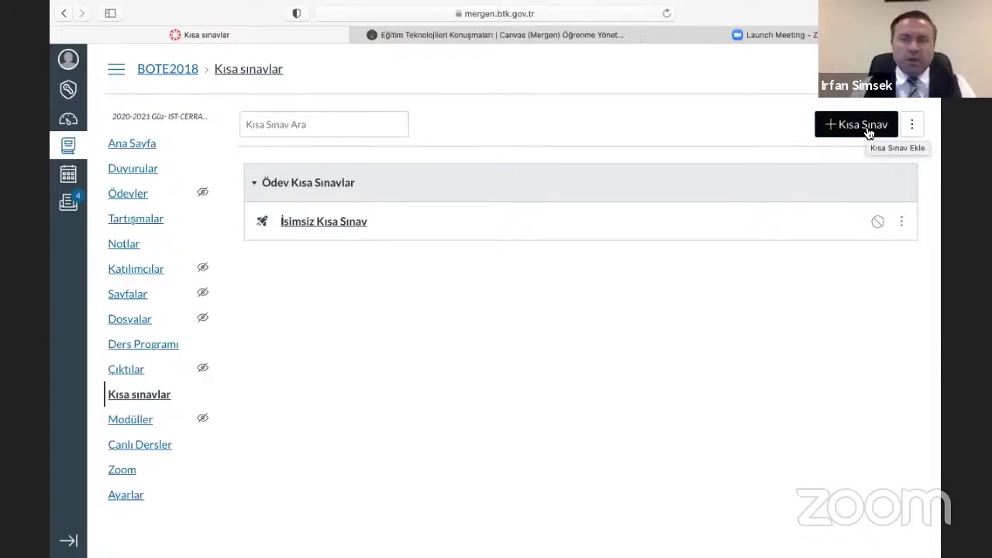
left_click(868, 133)
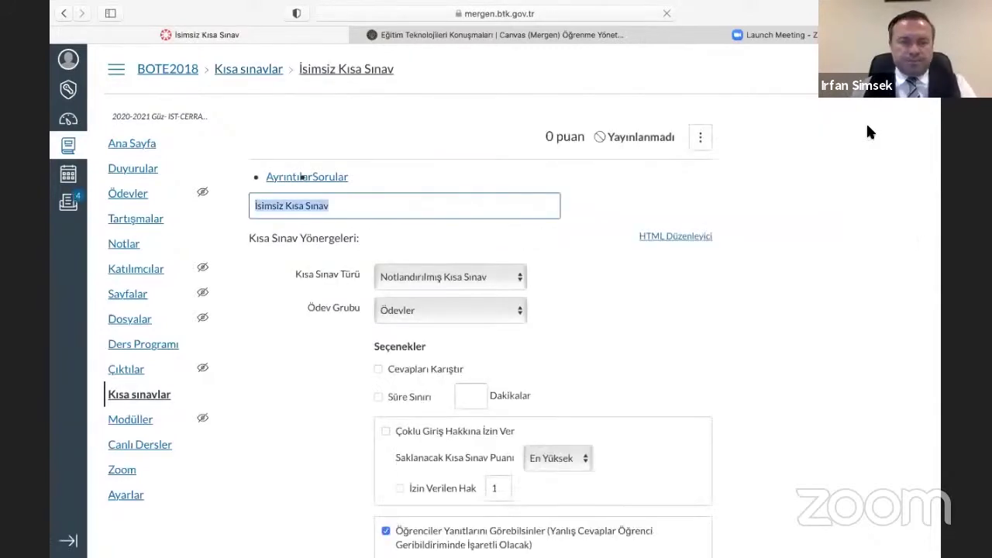
- Name the new quiz "Afet Kültürü Dersi Vize Sınavı"
left_click_drag(460, 219, 240, 219)
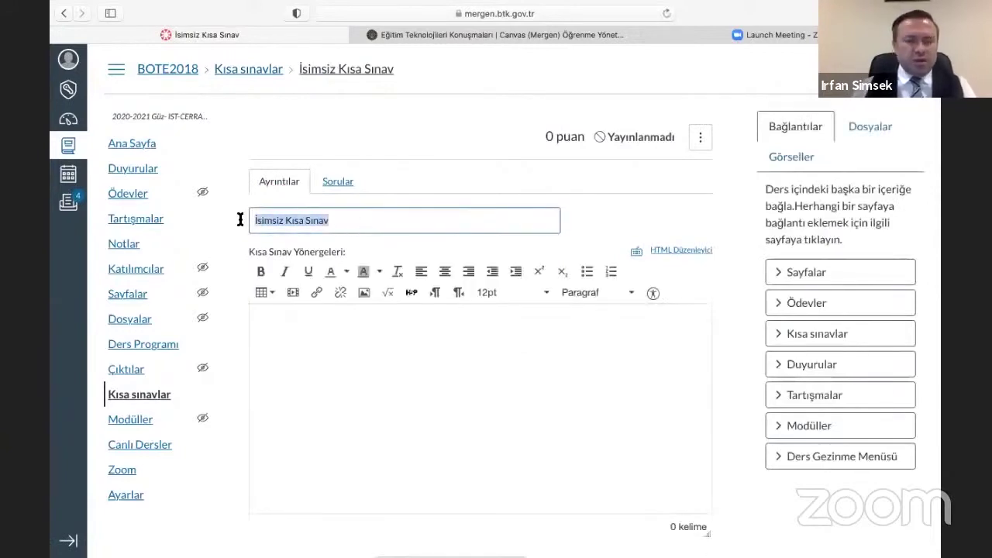
type("Ve")
key("BackSpace")
key("BackSpace")
type("Afet kü")
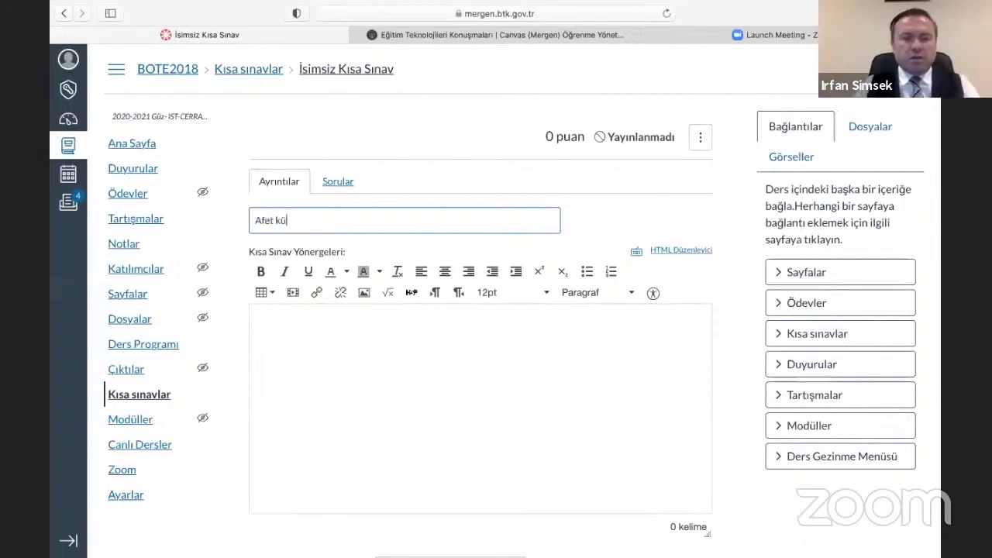
type("ltü")
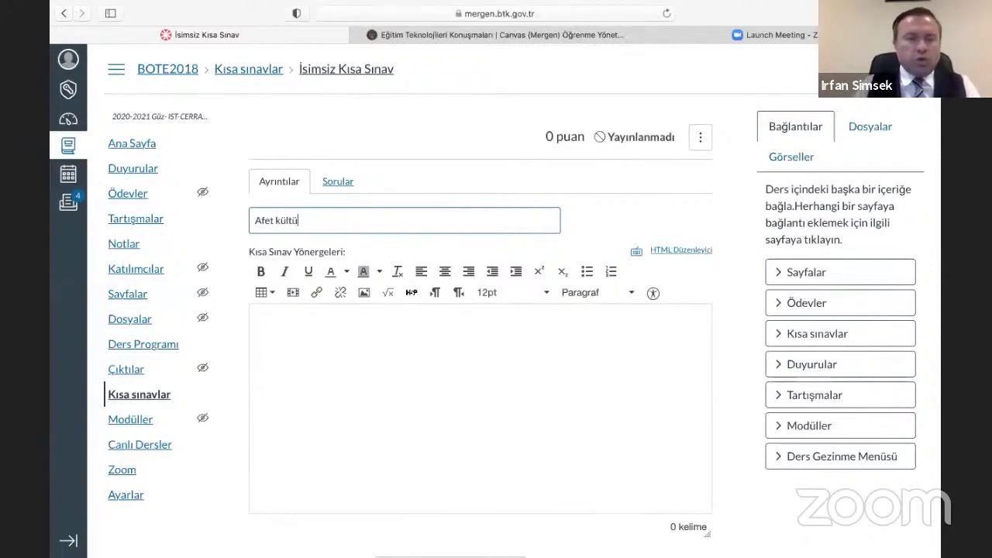
type("rü Dersi Vize Sınavı")
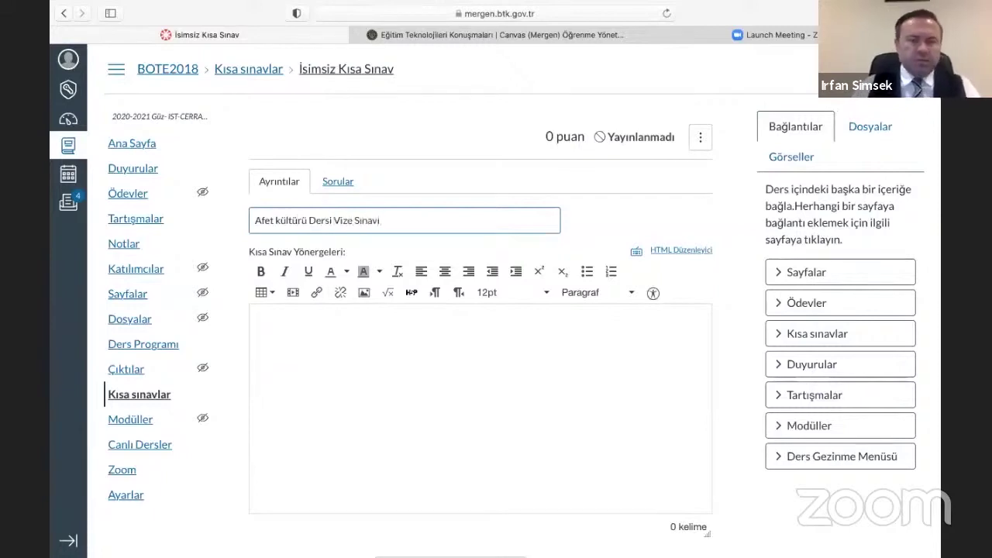
left_click(329, 354)
left_click(282, 222)
key("BackSpace")
type("K")
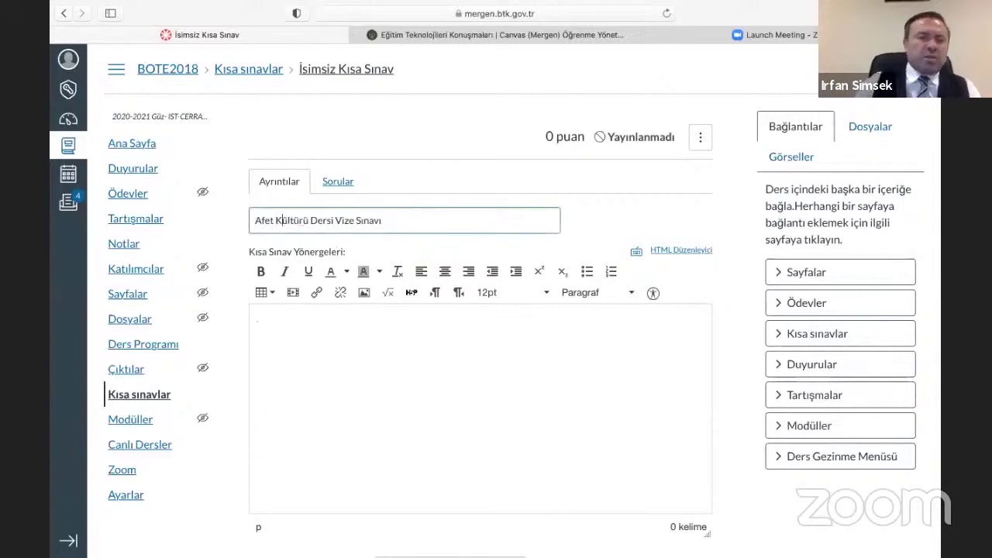
- Write the quiz instructions on three separate lines: "soru sayısı", "süre önemli" and "her sorunun puan değeri"
left_click(336, 356)
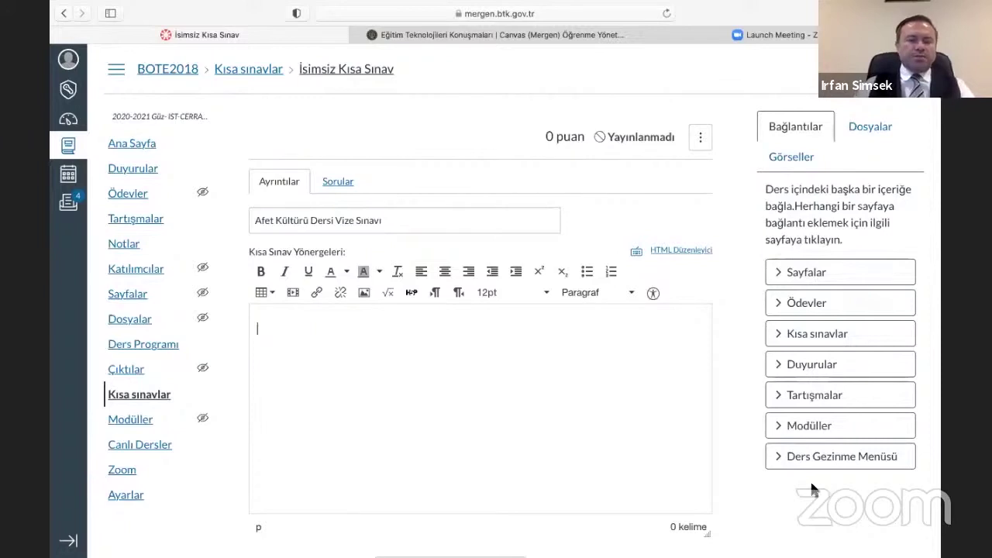
scroll(414, 383, "down", 1)
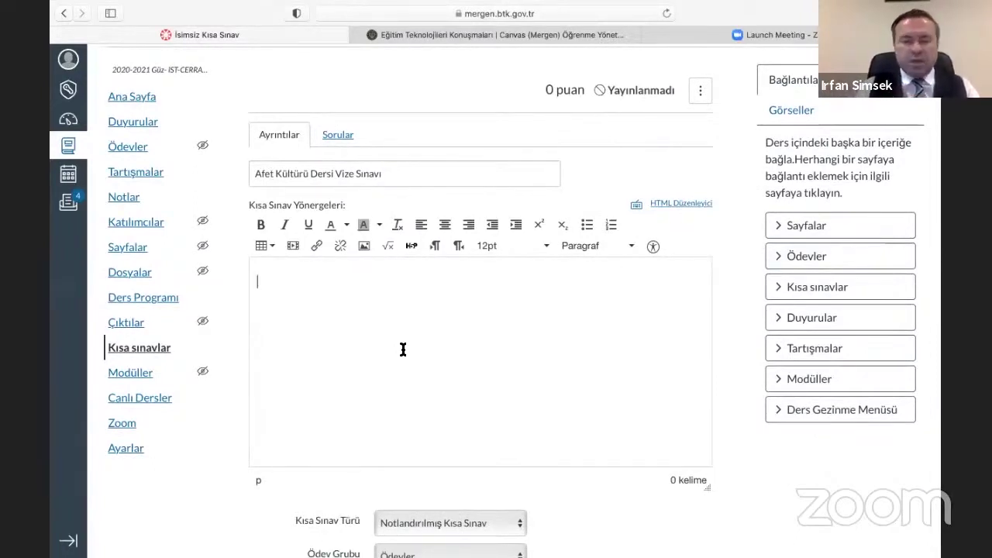
type("soru sayısı")
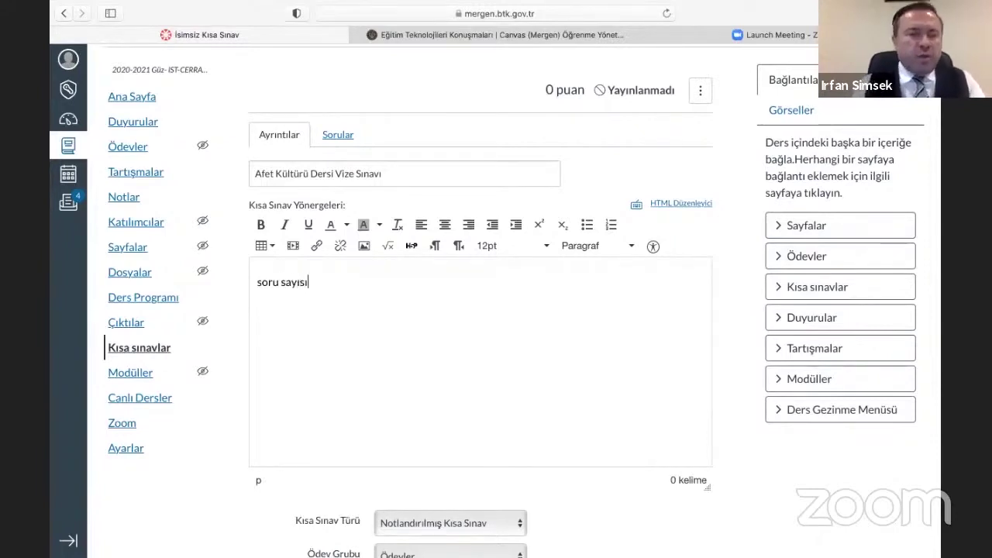
key("Return")
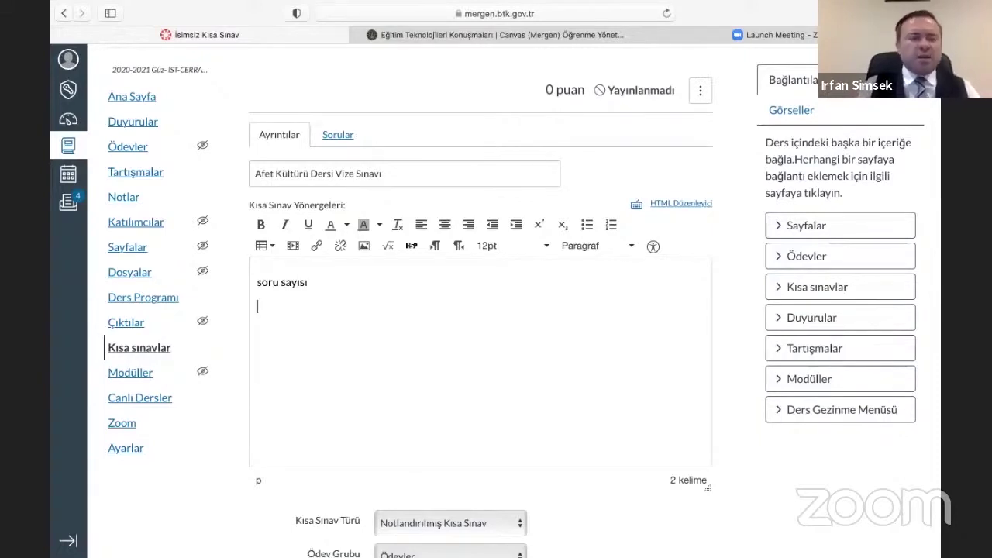
type("sür")
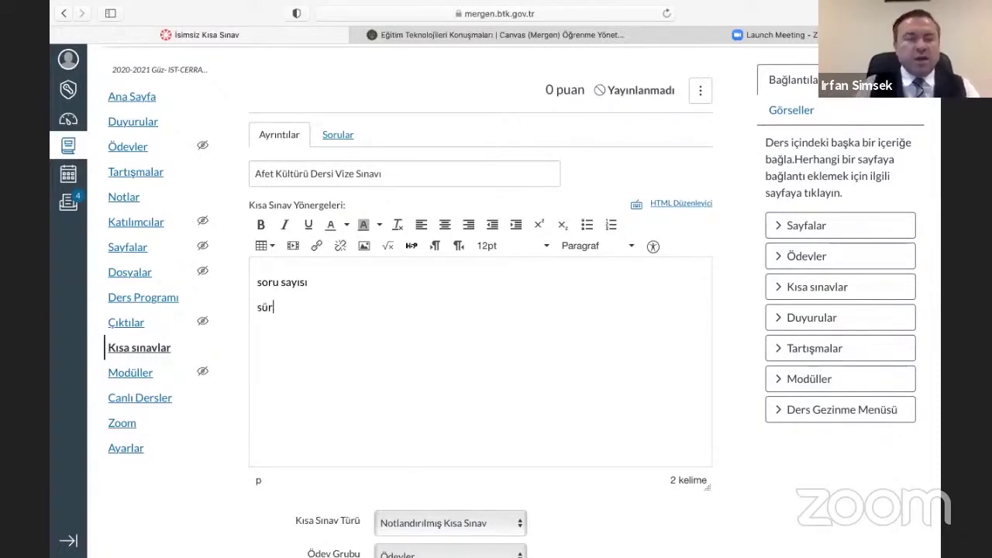
type("e önemli")
key("Return")
type("her")
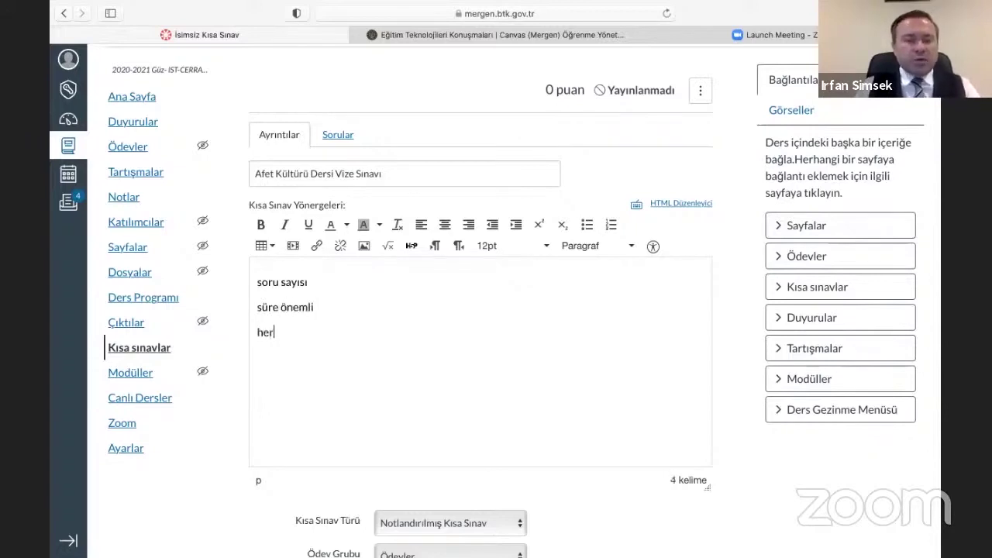
type(" sorunun puan değeri")
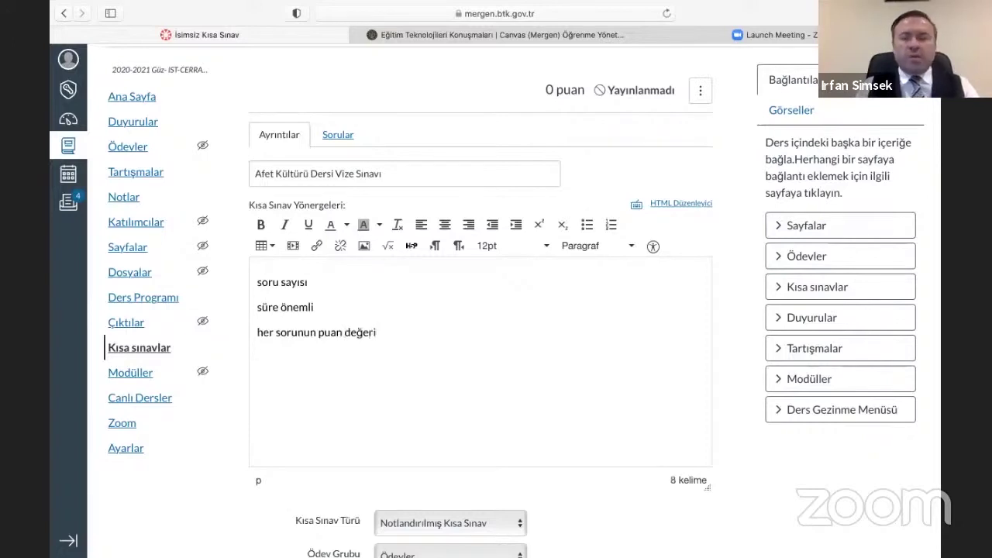
- Add two more lines to the quiz instructions: "var ise düzeltme formülü" and "kurallar:"
key("Return")
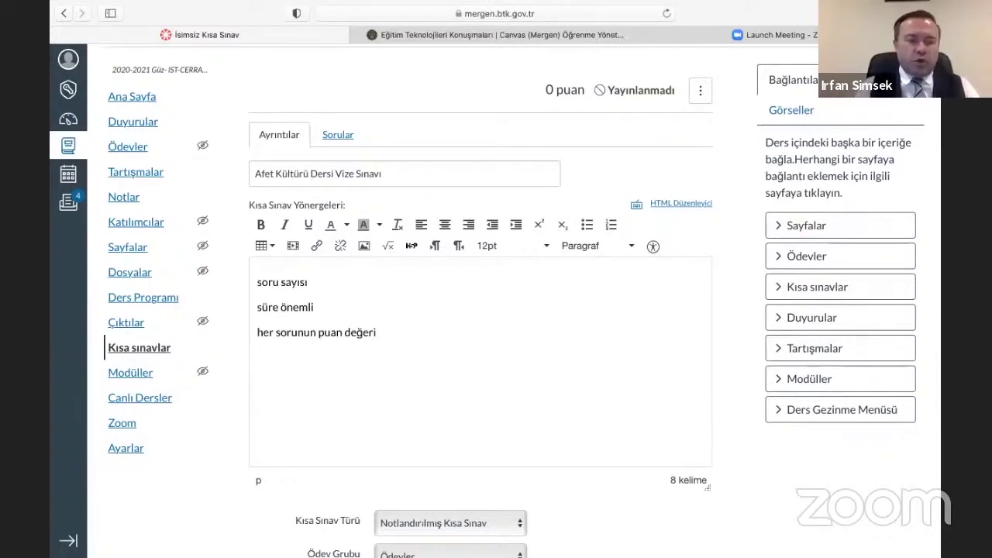
type("var ise")
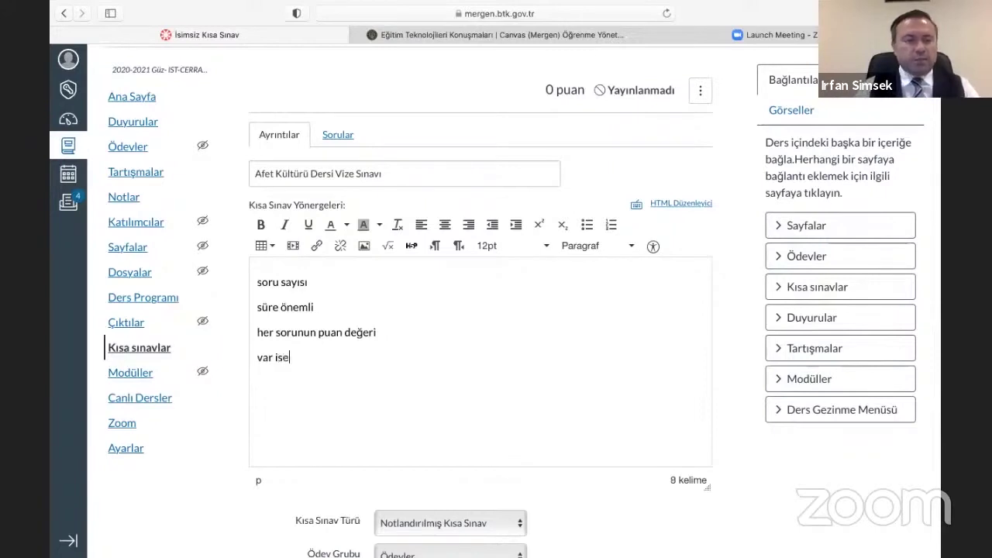
type(" düzeltme formülü")
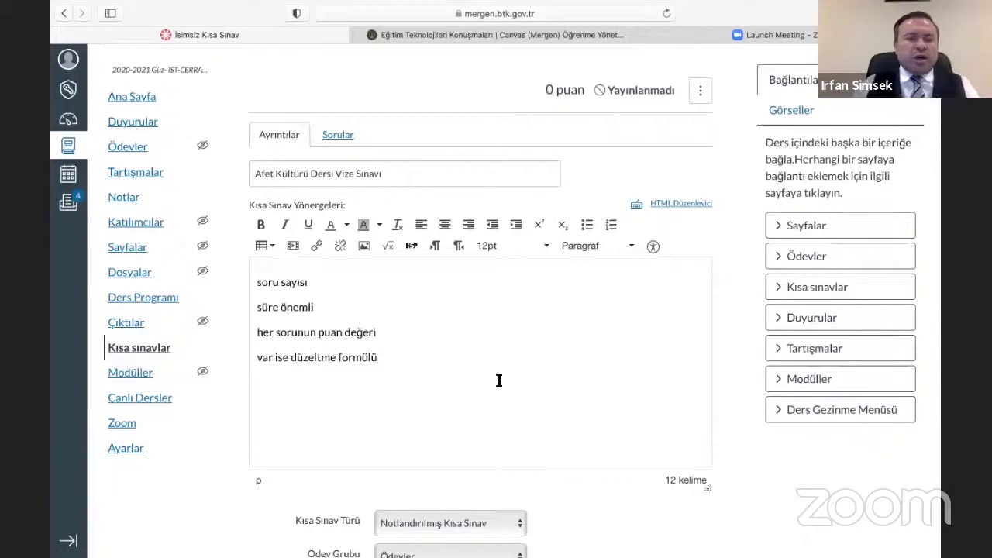
key("Return")
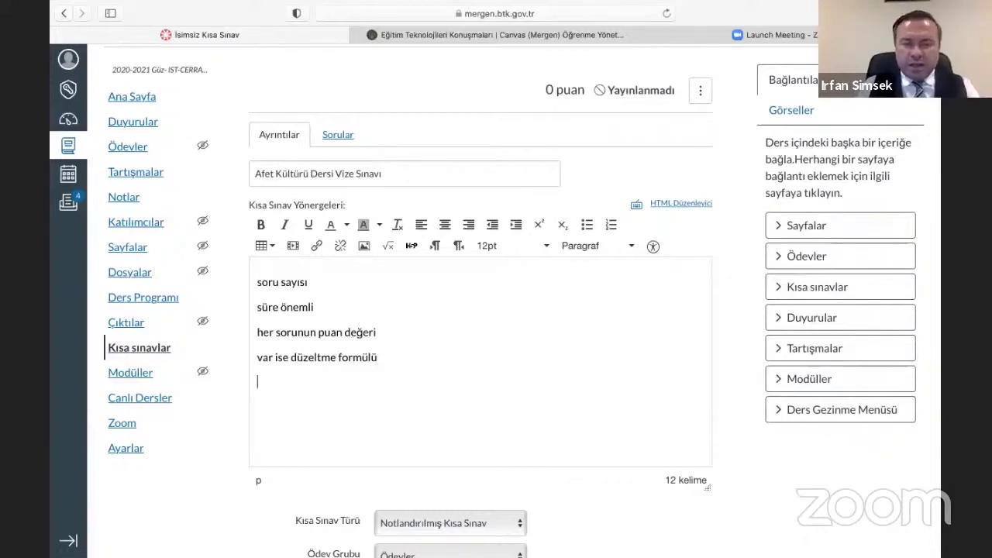
type("kuralları")
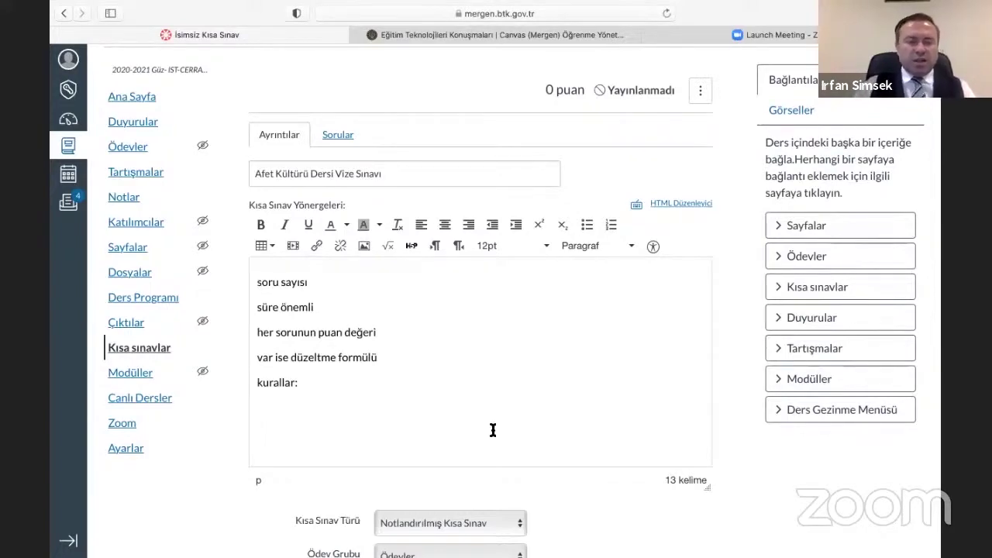
scroll(493, 430, "down", 2)
scroll(493, 430, "down", 4)
scroll(491, 423, "up", 7)
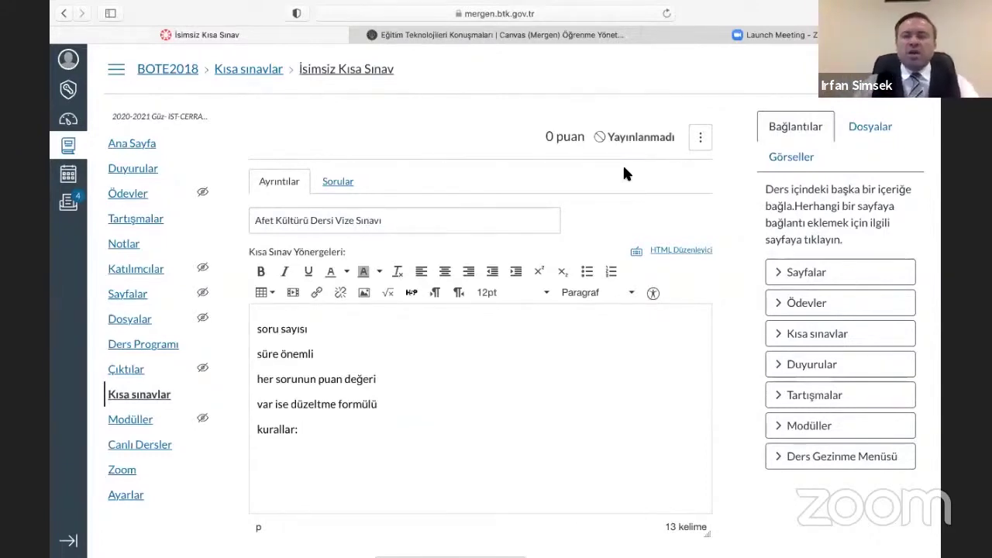
- Check the available choices for the quiz's assignment group and keep "Ödevler"
left_click(424, 221)
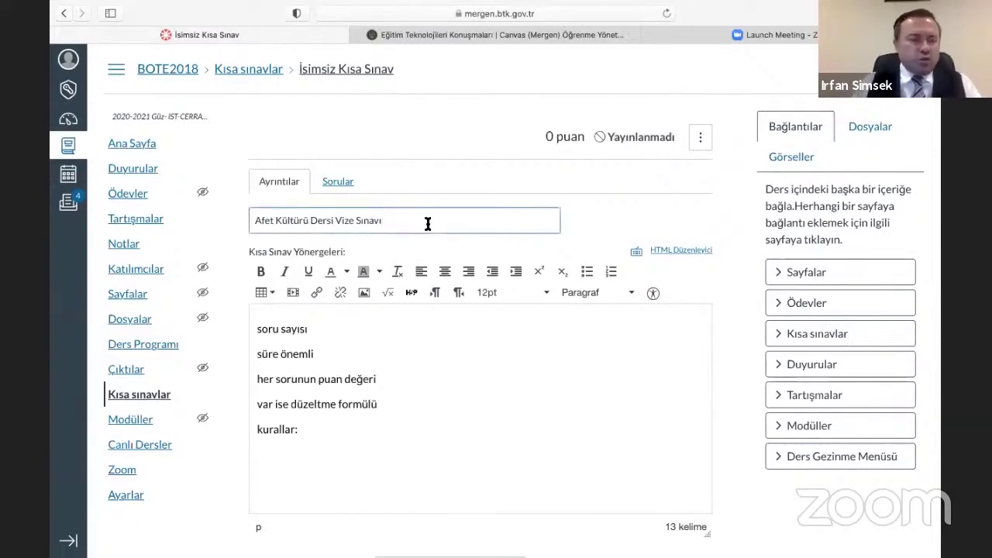
left_click(434, 353)
scroll(437, 354, "down", 5)
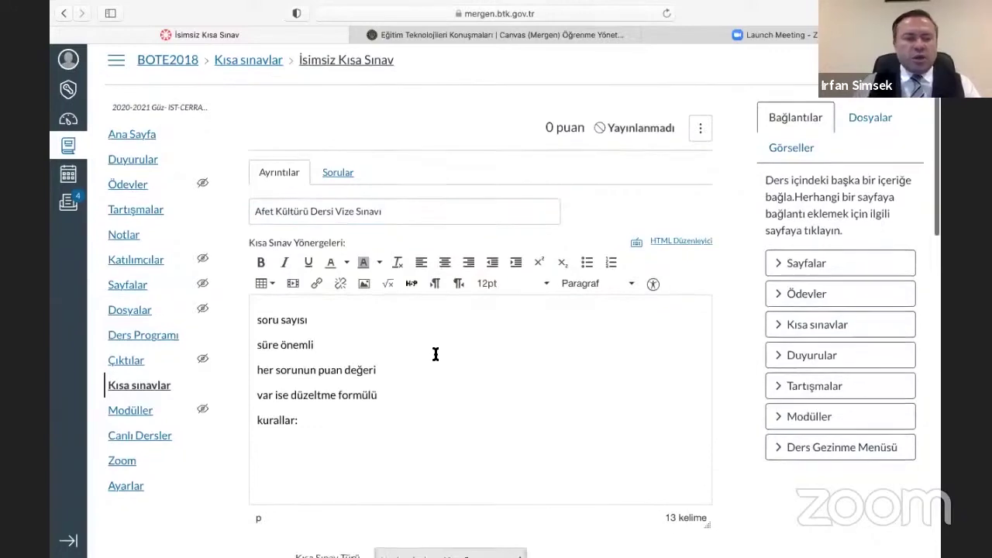
scroll(435, 355, "down", 3)
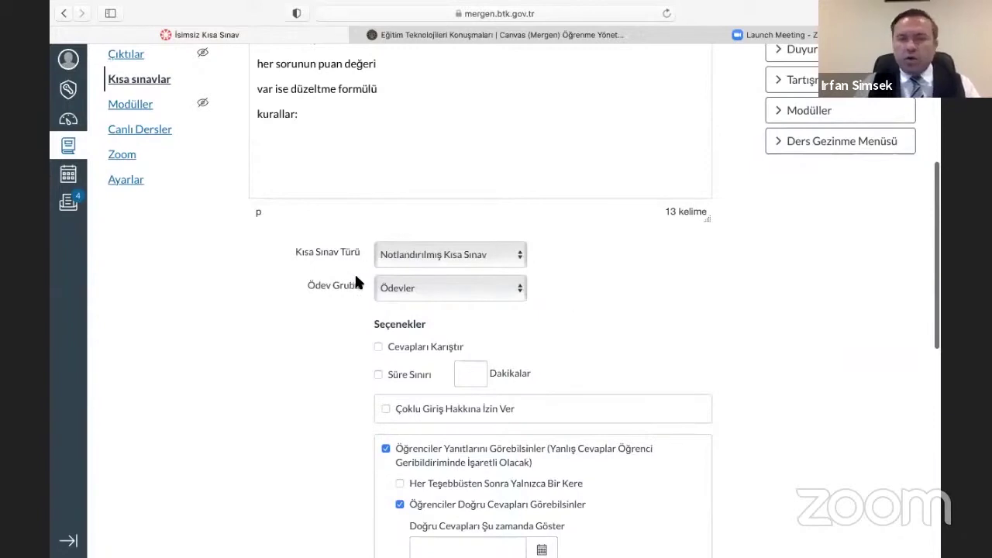
left_click(401, 287)
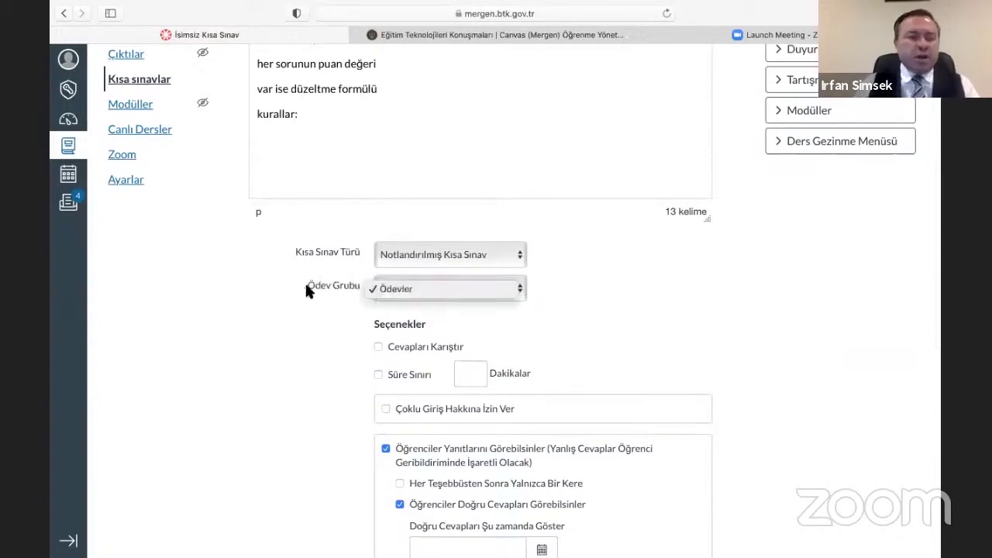
left_click(395, 288)
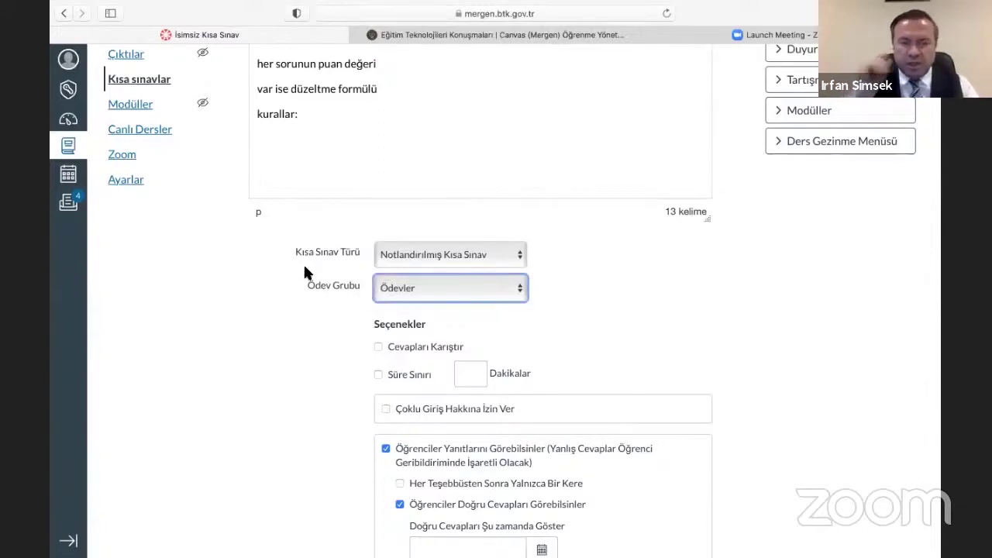
- Enable shuffled answers (Cevapları Karıştır) for the quiz and set a time limit of 25 minutes
scroll(308, 235, "up", 1)
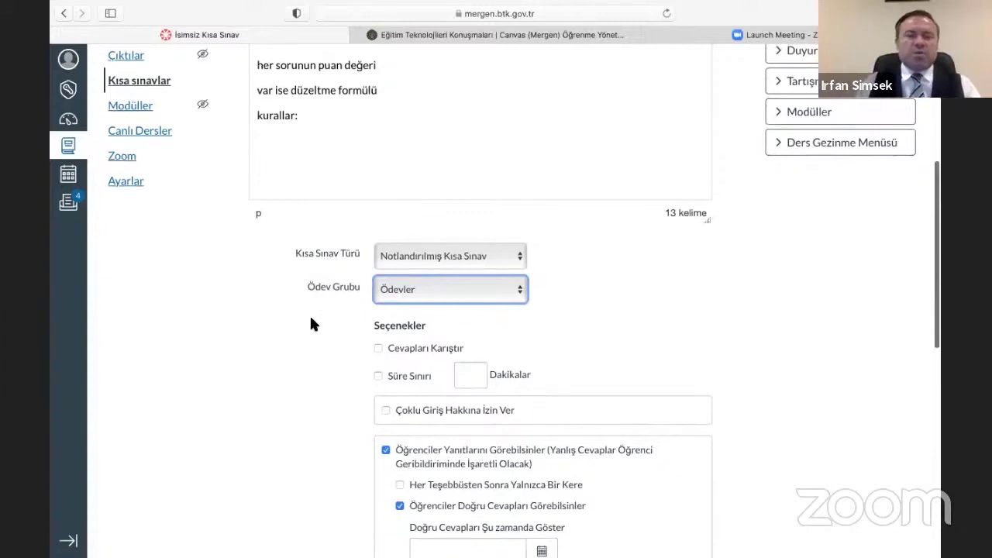
scroll(341, 318, "down", 5)
left_click(415, 150)
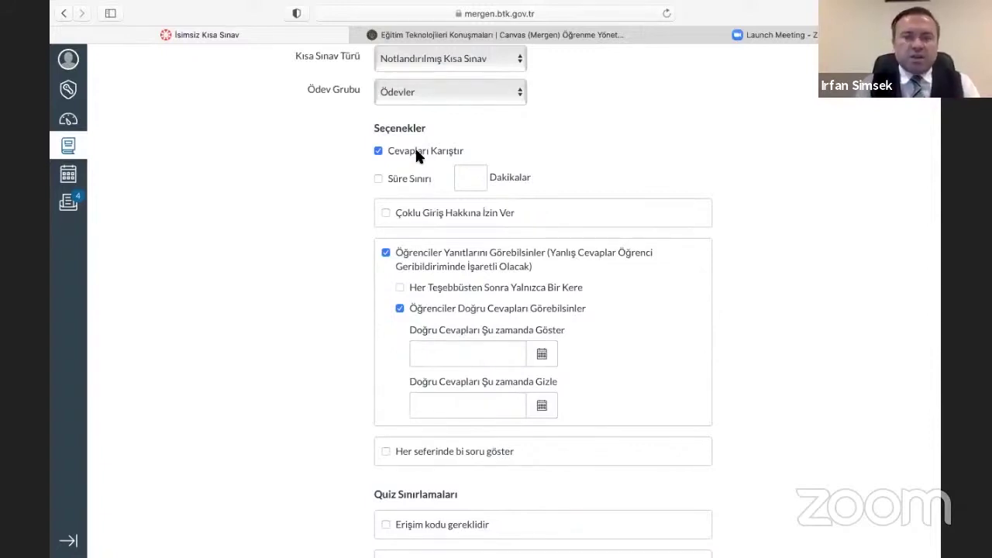
left_click(405, 177)
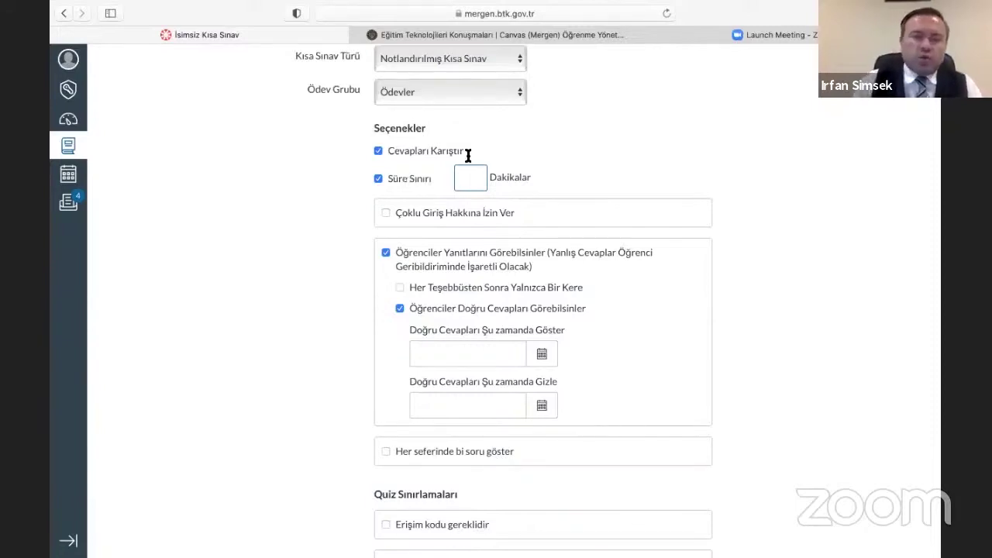
type("25")
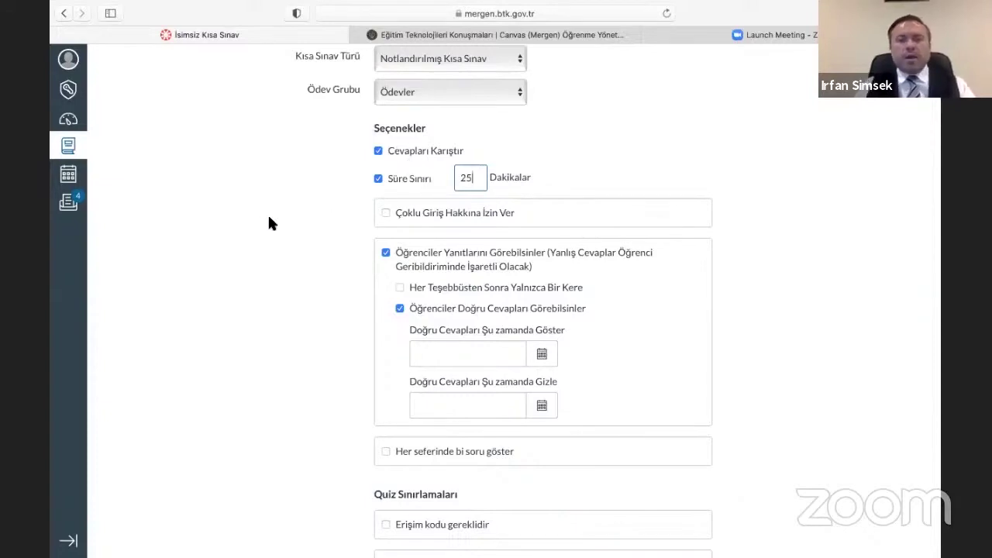
- Disable the option that lets students see their quiz responses (Öğrenciler Yanıtlarını Görebilsinler)
scroll(385, 153, "down", 2)
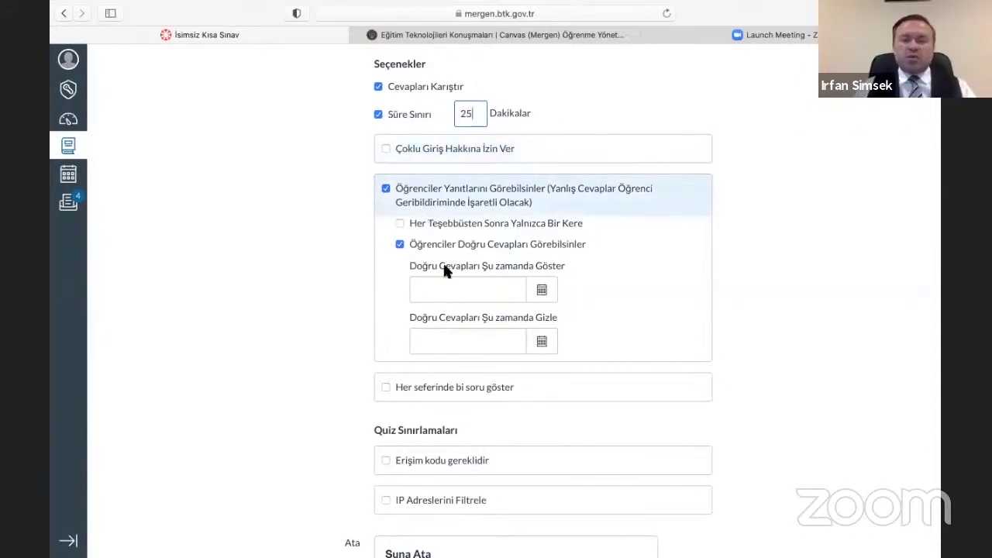
left_click(386, 189)
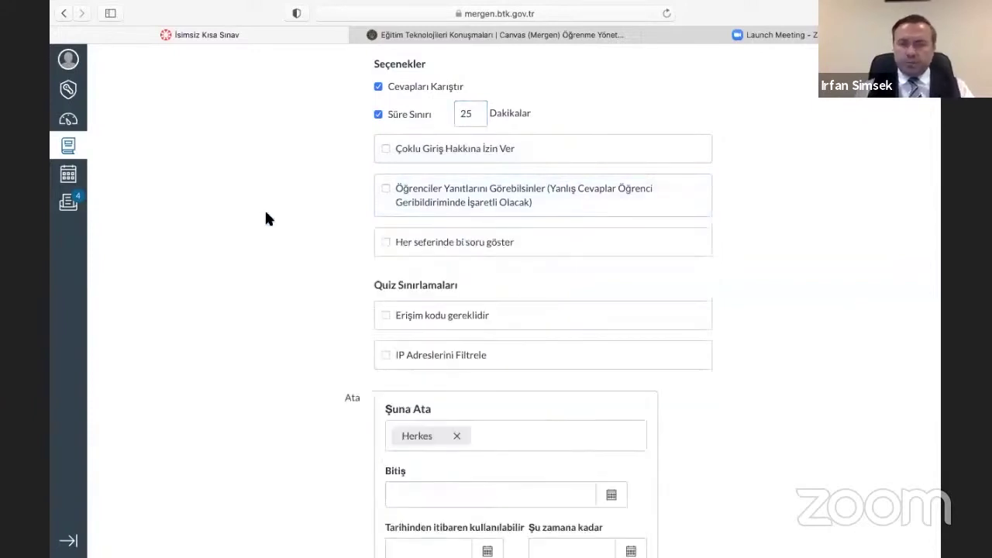
left_click(388, 196)
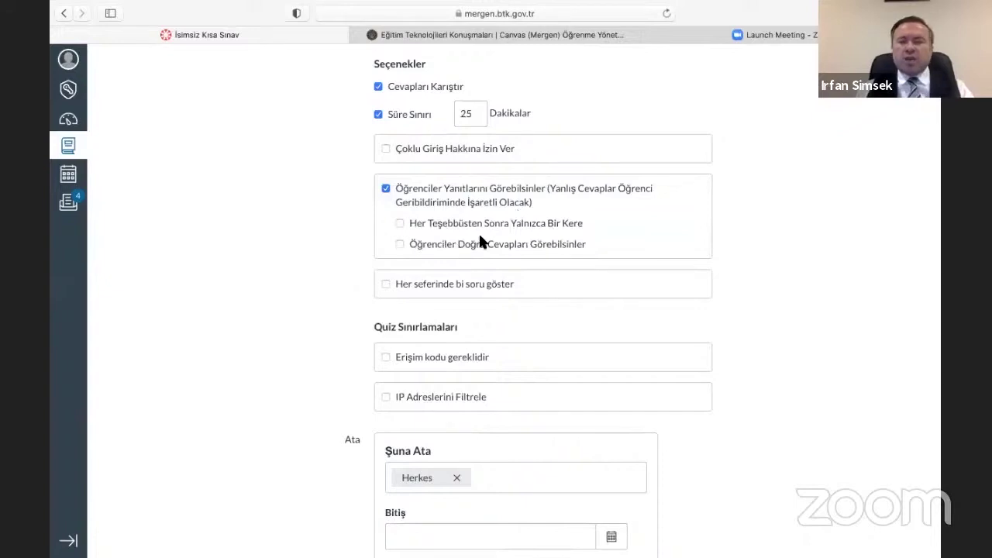
left_click(400, 245)
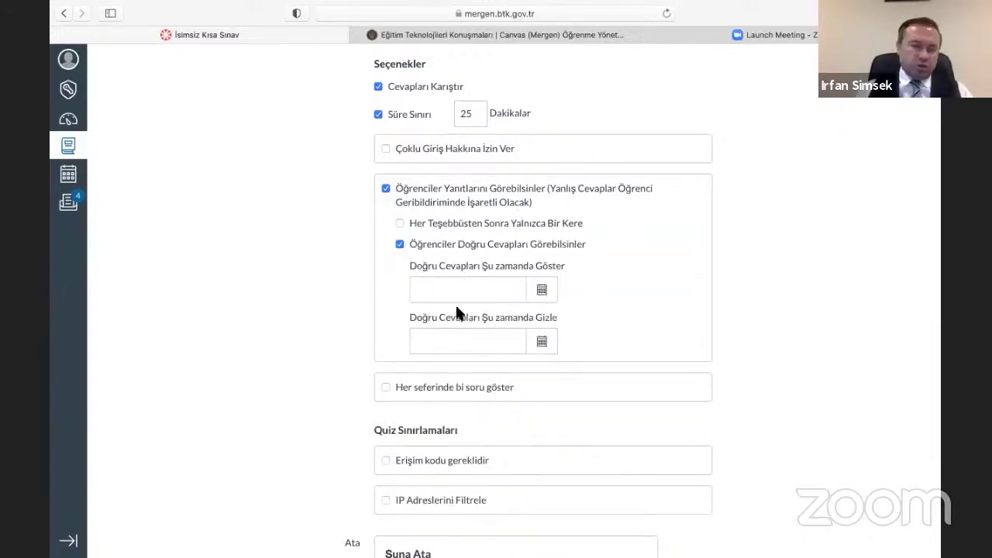
left_click(386, 190)
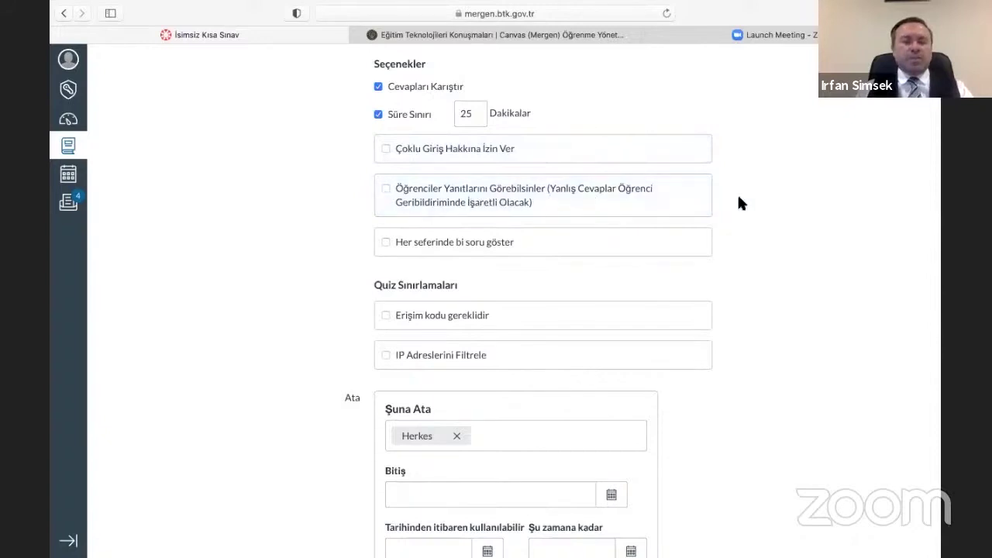
- Show one question at a time and lock each question after it is answered
left_click(498, 244)
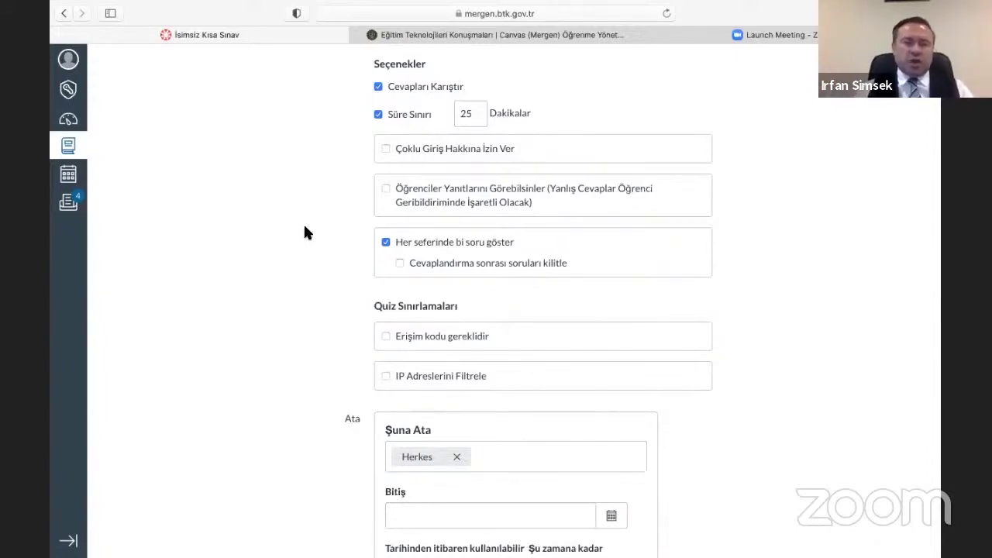
left_click(471, 262)
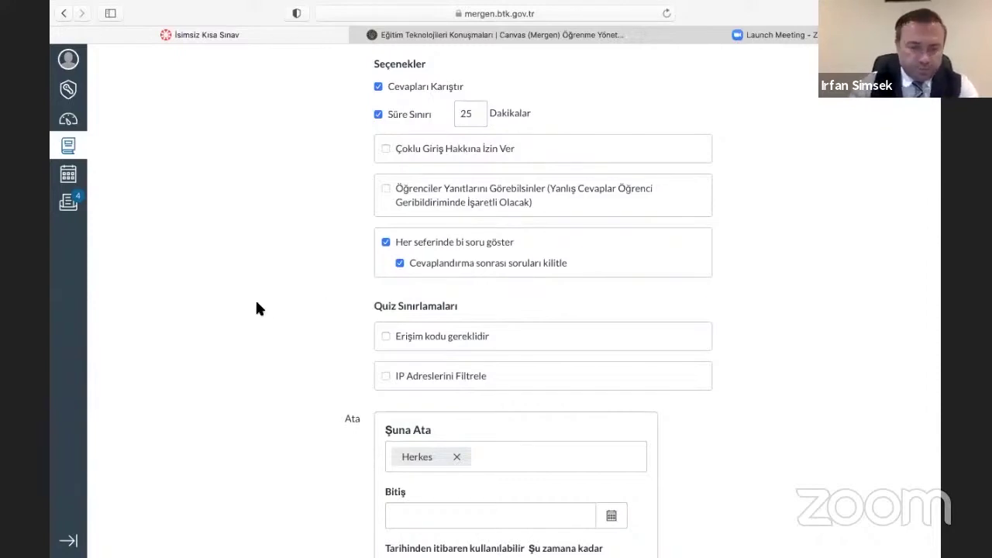
- Make the quiz available to everyone from 16 November 2020 at 10:00
scroll(265, 314, "down", 5)
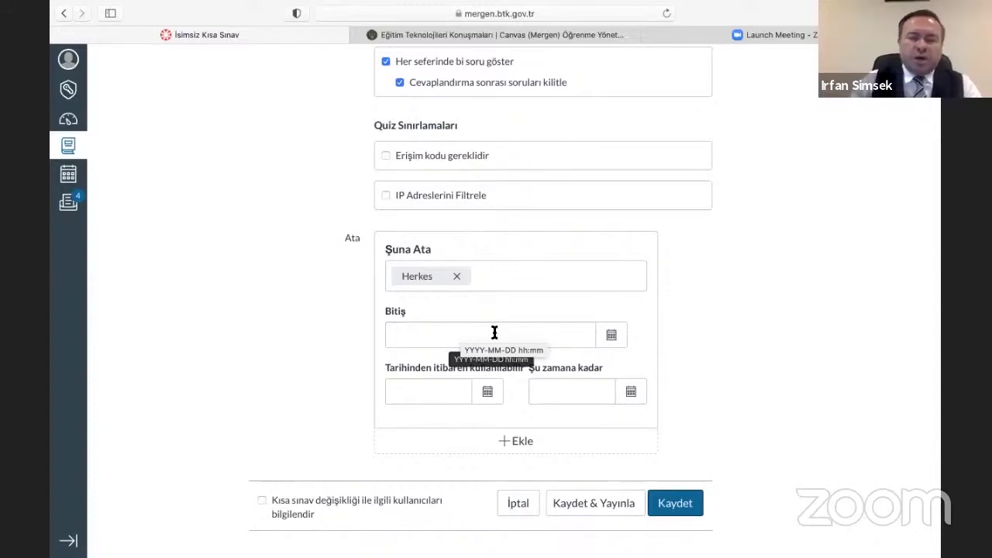
left_click(487, 391)
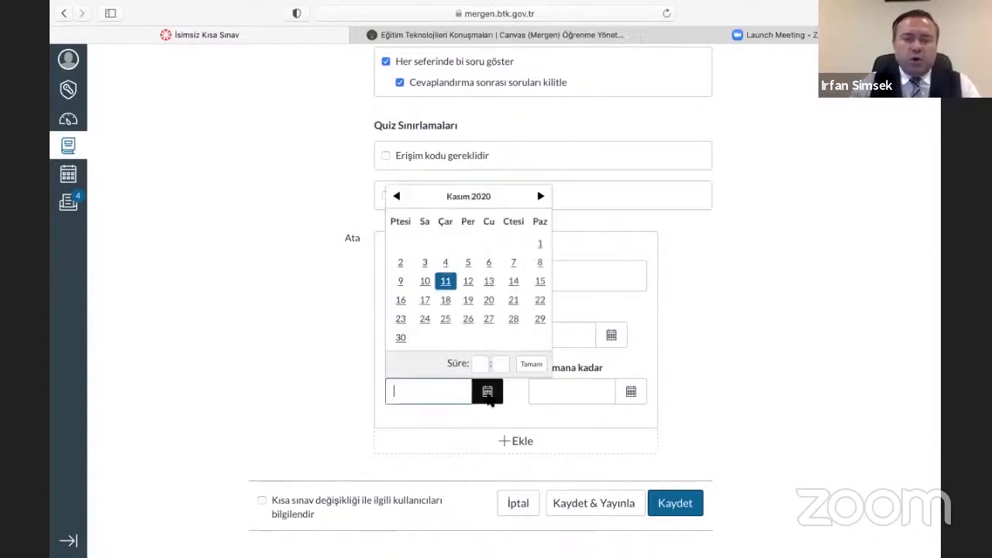
left_click(401, 302)
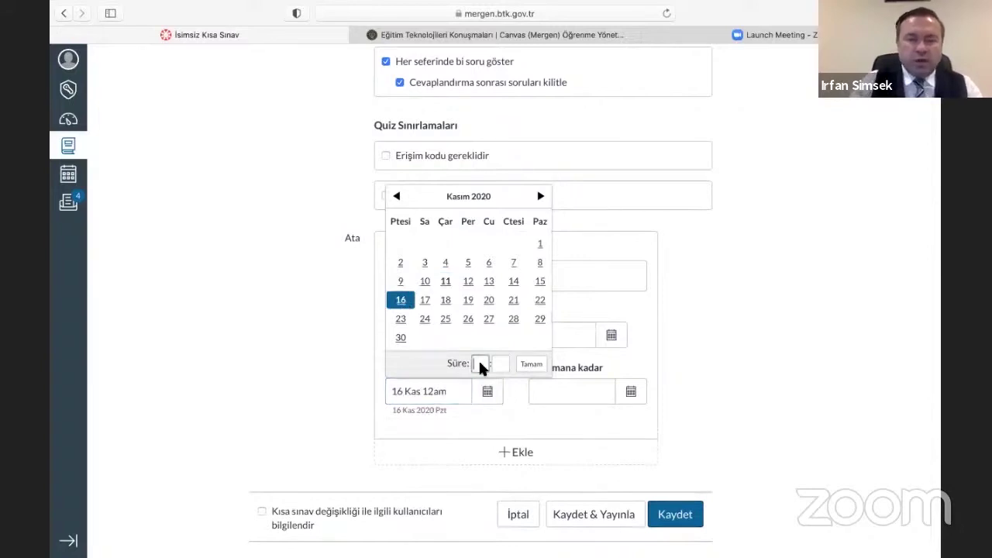
type("10")
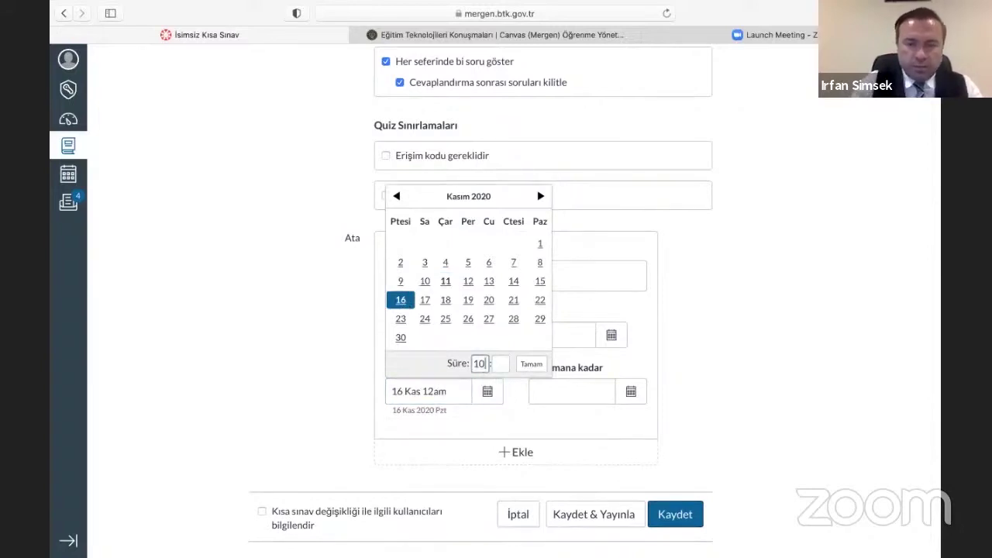
left_click(502, 361)
type("00")
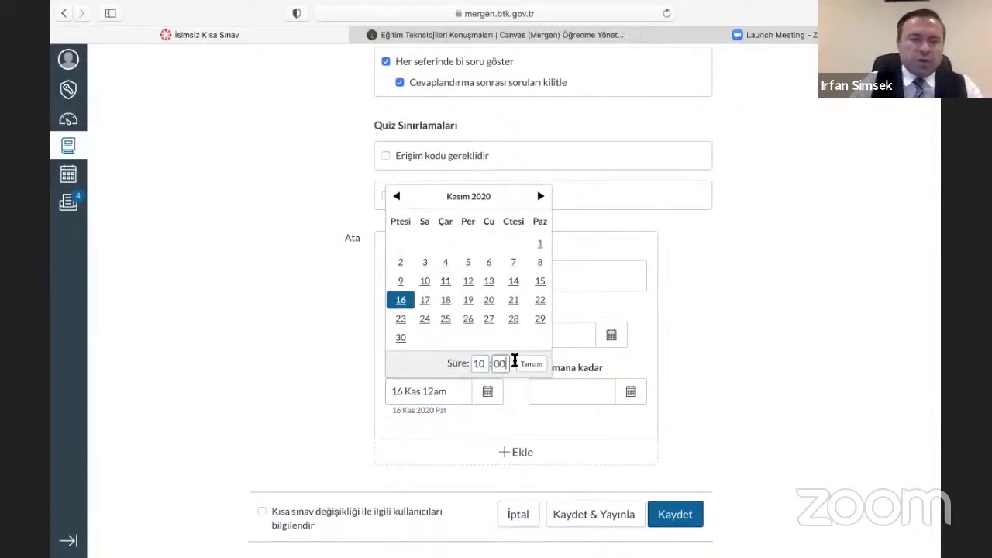
left_click(530, 363)
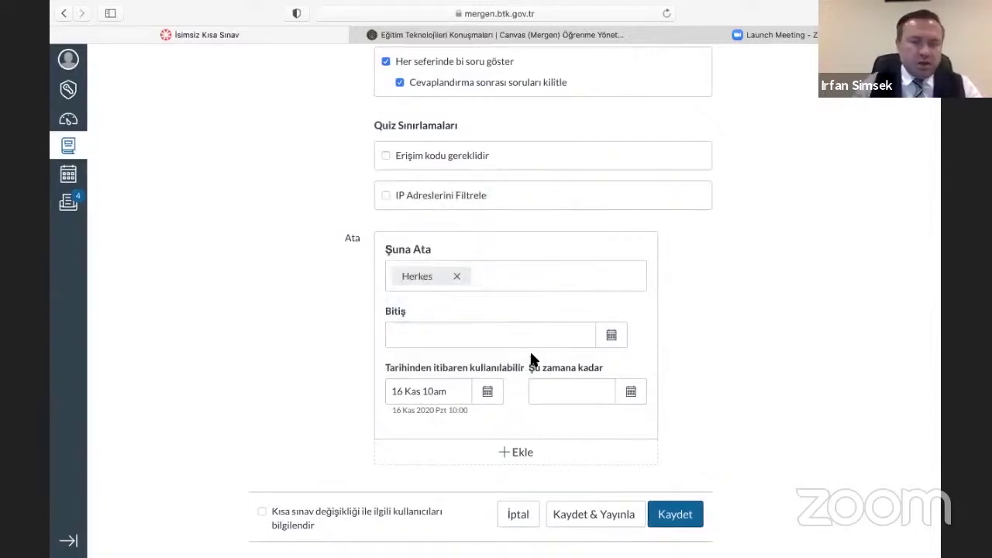
- Set the end of the quiz's availability (Şu zamana kadar) to 16 November 2020 at 10:27
left_click(631, 392)
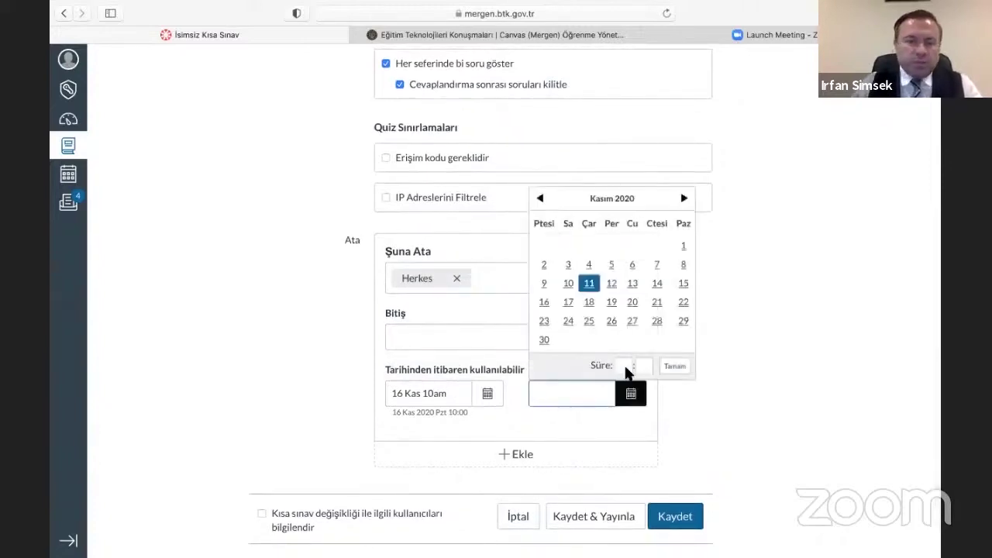
left_click(545, 303)
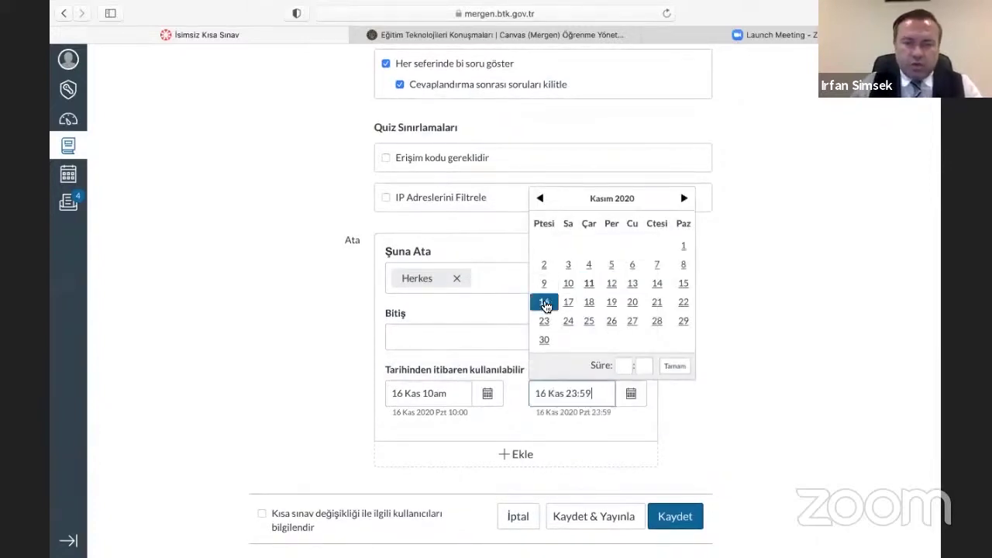
left_click(624, 364)
type("10")
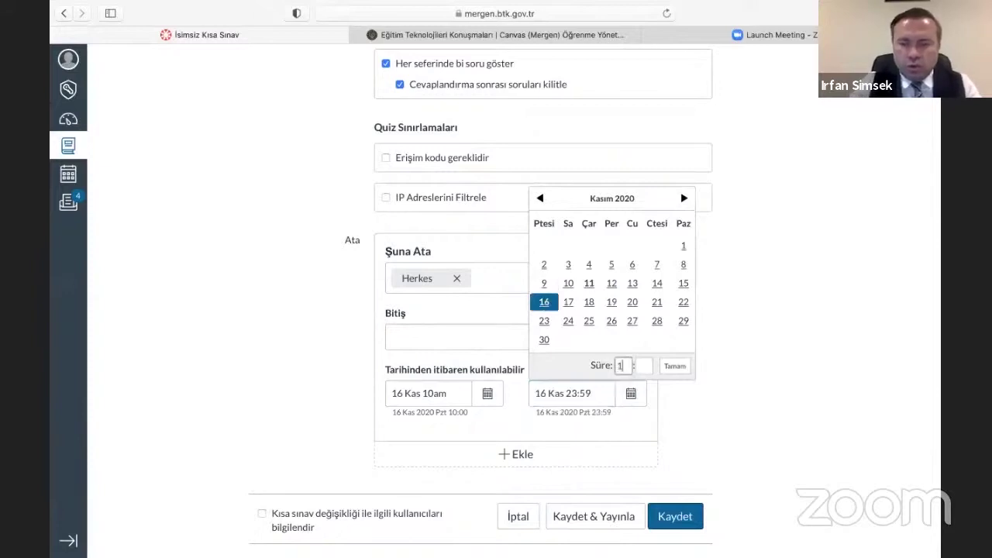
left_click(644, 366)
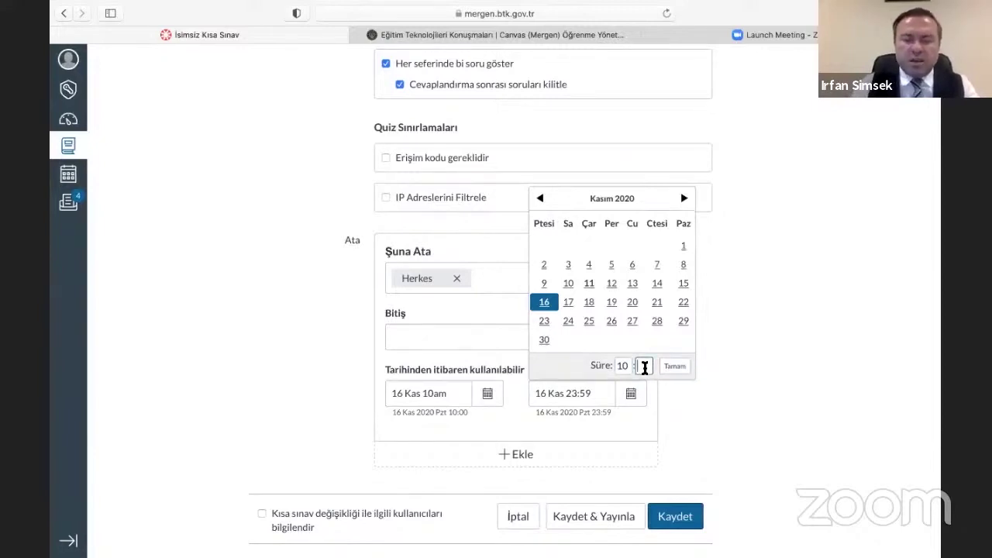
type("27")
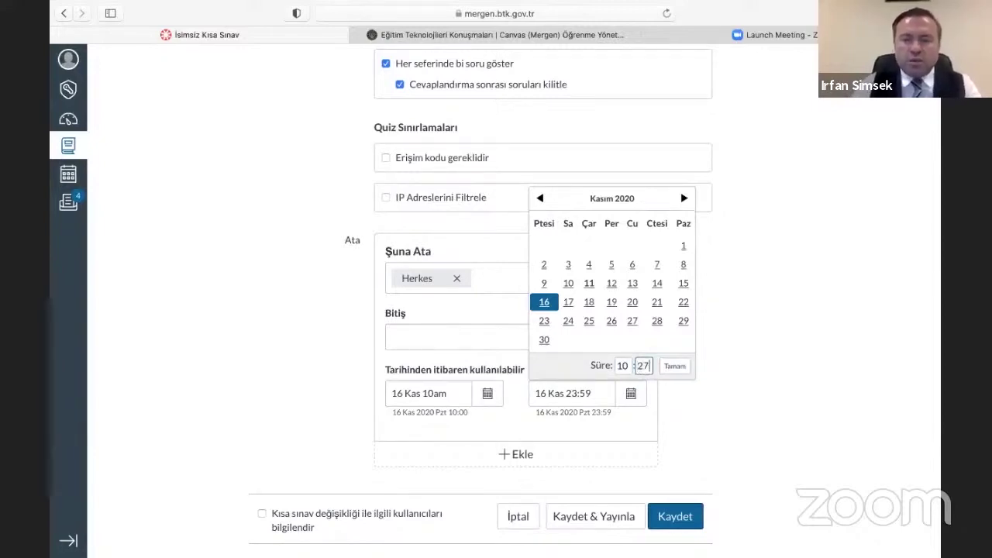
left_click(676, 367)
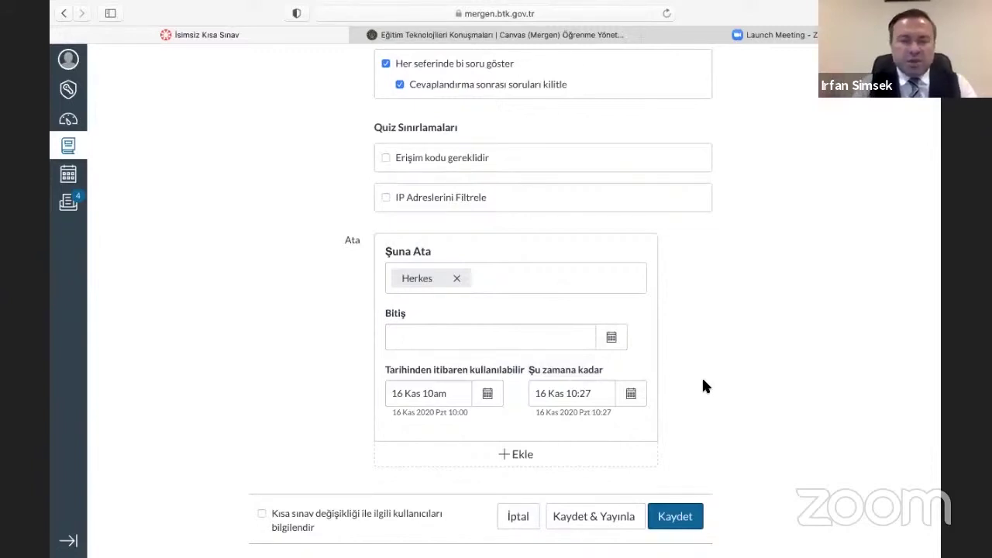
- Set the quiz's due date (Bitiş) to 16 November 2020 at 10:27
scroll(702, 385, "up", 5)
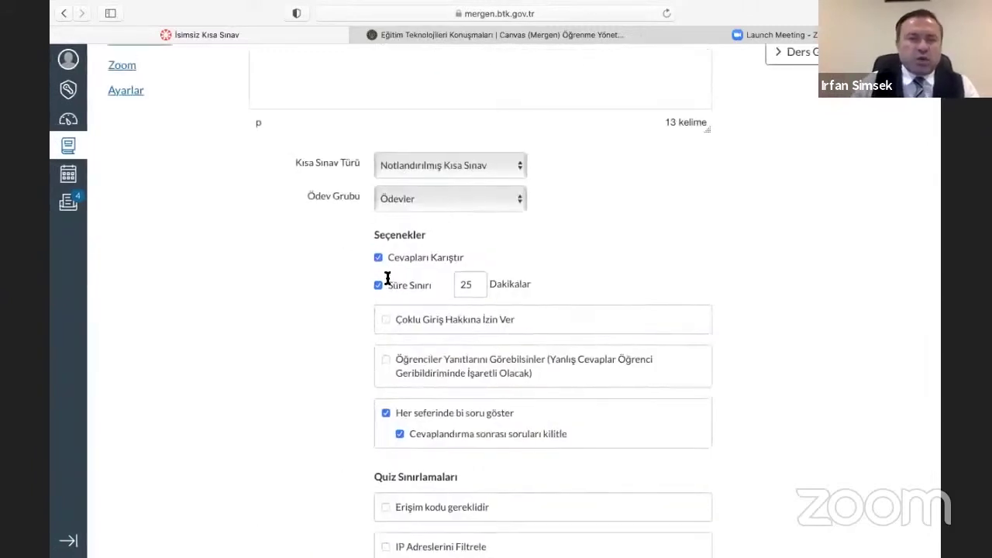
scroll(468, 283, "down", 5)
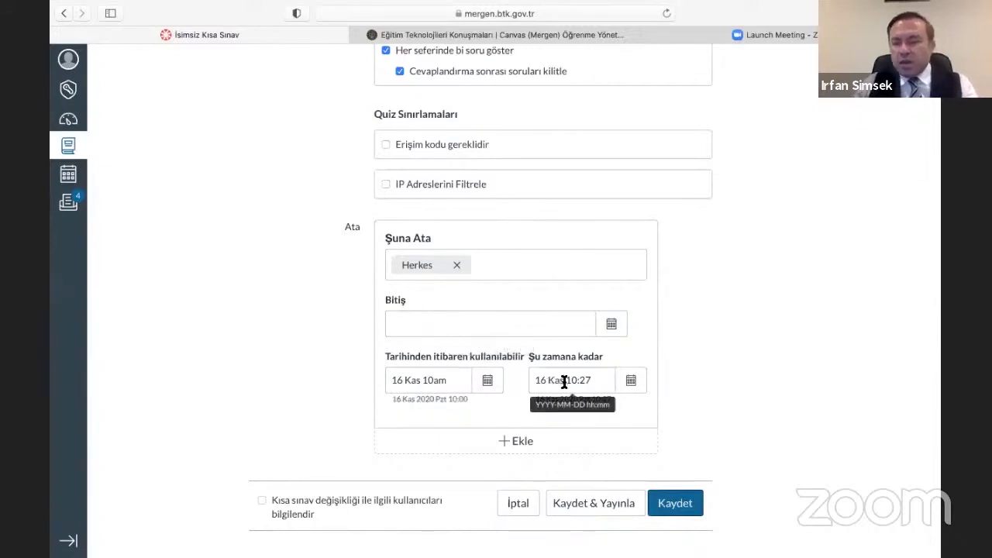
left_click(612, 328)
left_click(401, 453)
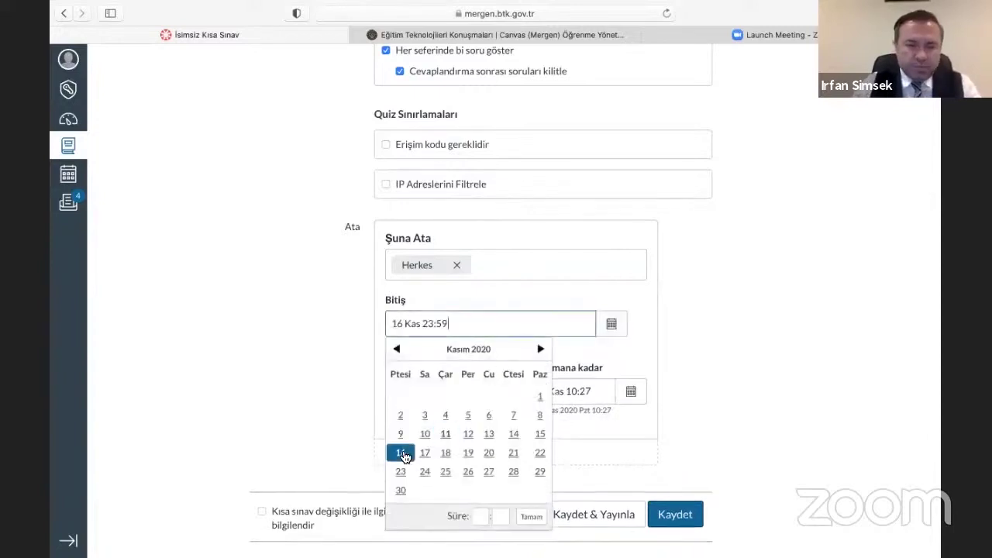
left_click(481, 516)
type("10")
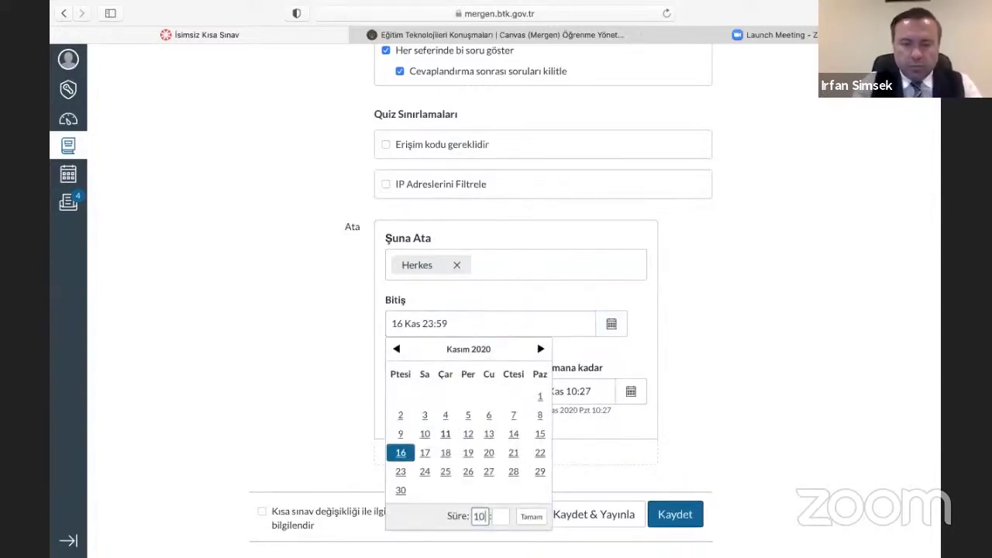
left_click(501, 515)
type("27")
left_click(531, 517)
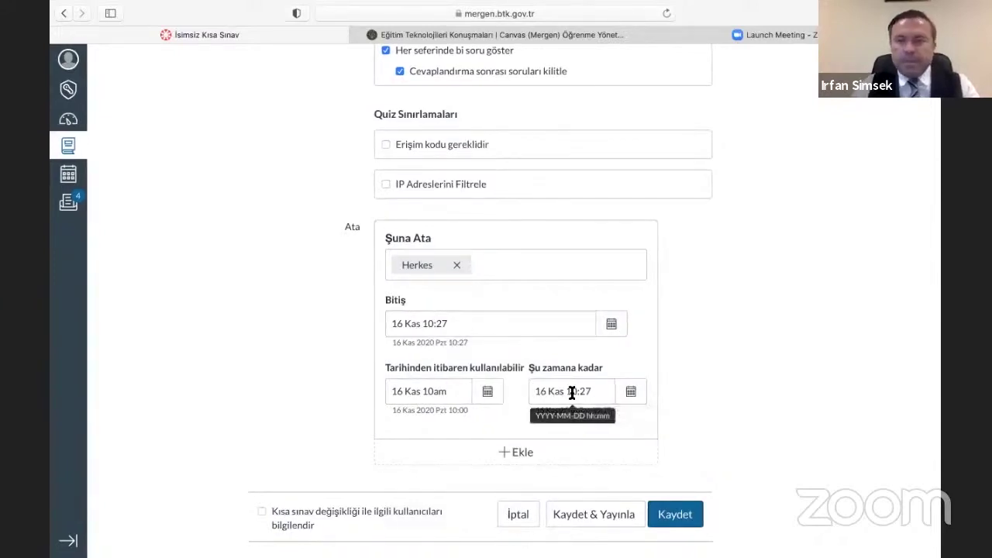
scroll(572, 393, "up", 10)
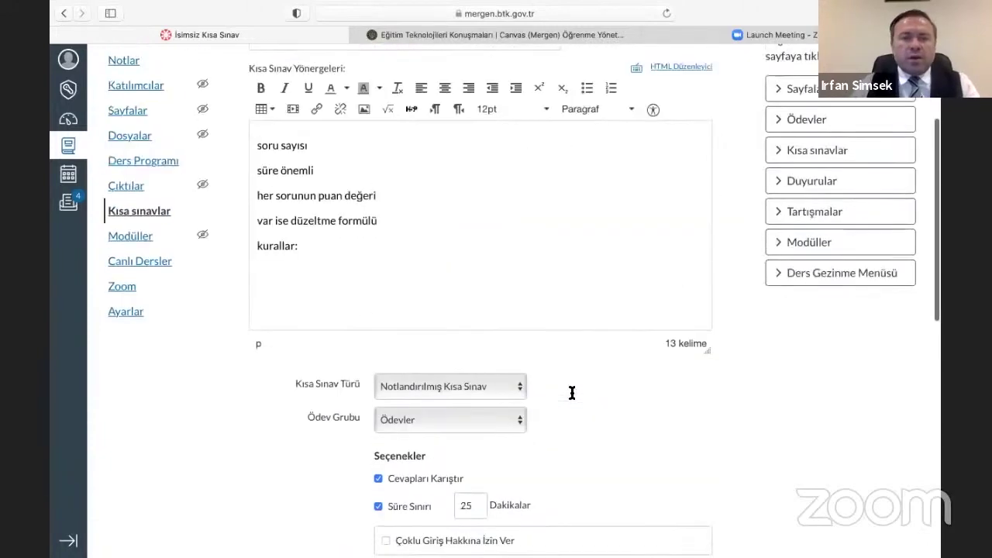
scroll(571, 393, "up", 4)
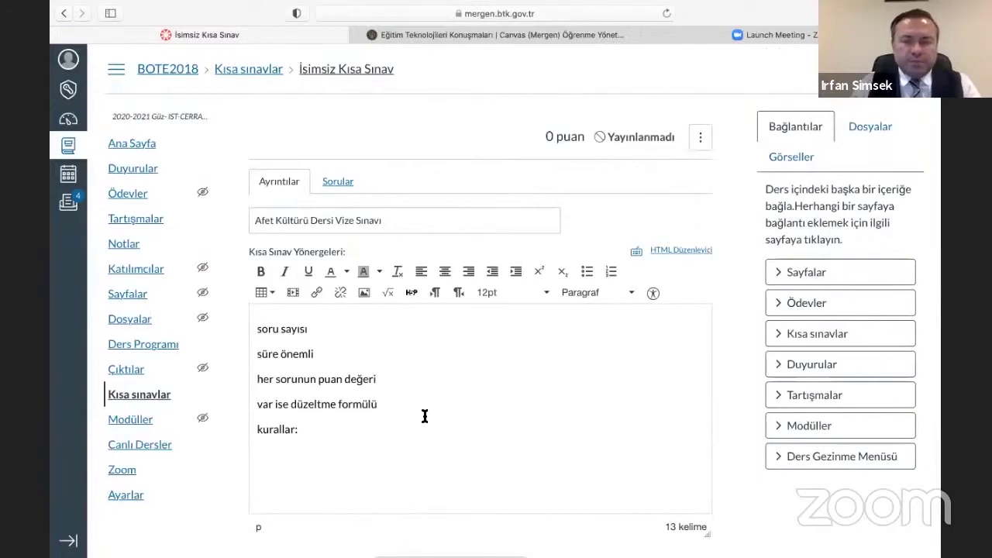
- Save the quiz settings without publishing the quiz
scroll(425, 416, "down", 12)
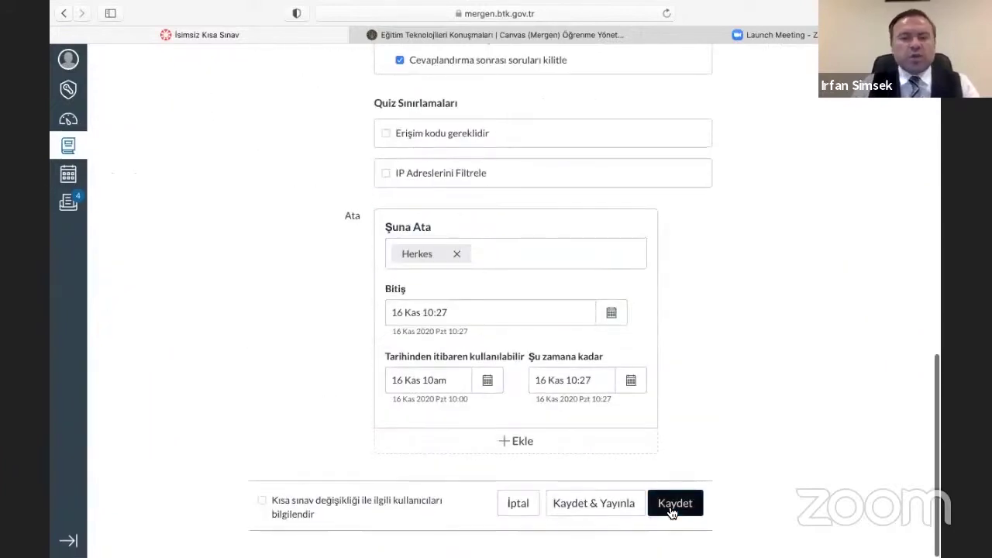
left_click(672, 506)
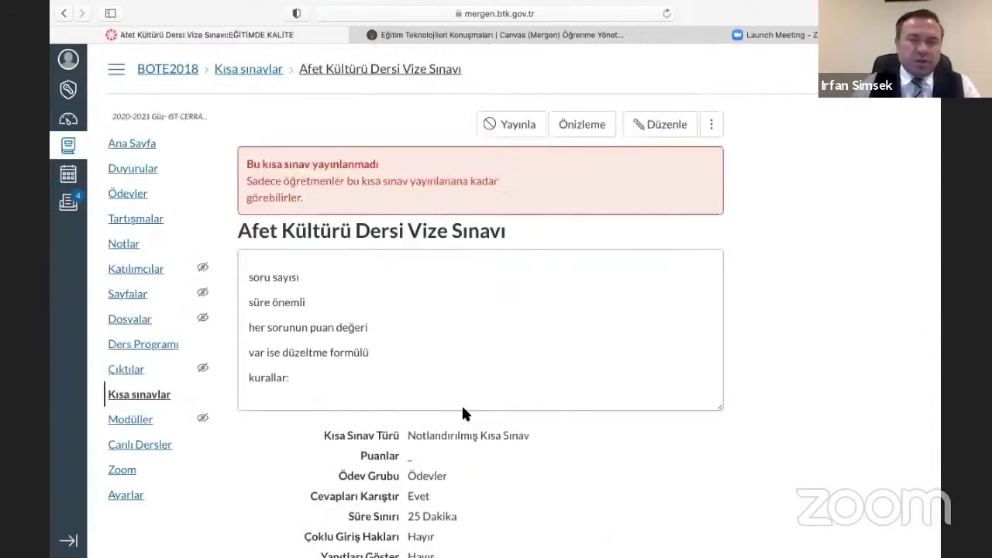
- Review the saved quiz's summary, checking the time limit, attempts, answer visibility, question locking and availability dates
scroll(482, 403, "down", 5)
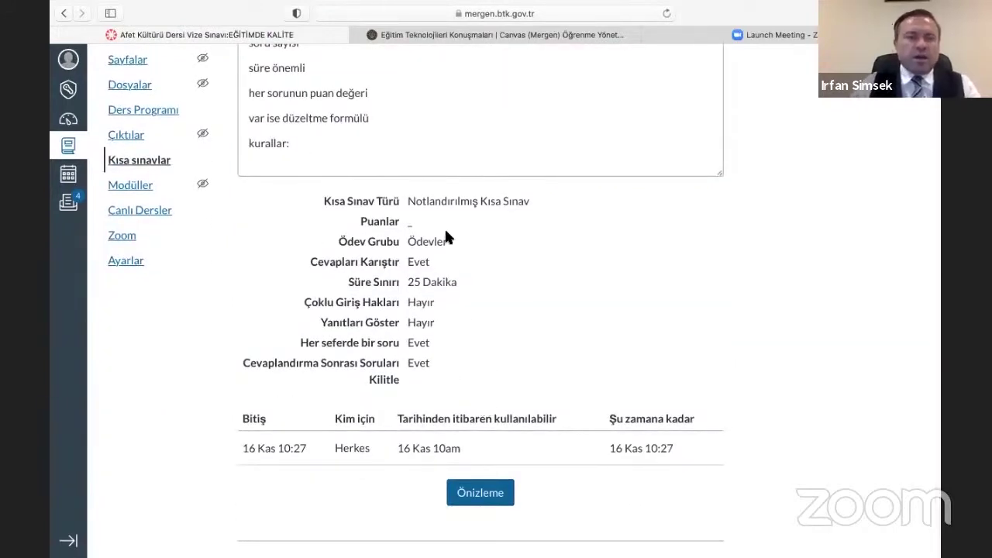
left_click_drag(366, 281, 450, 283)
left_click(436, 317)
left_click_drag(354, 303, 385, 303)
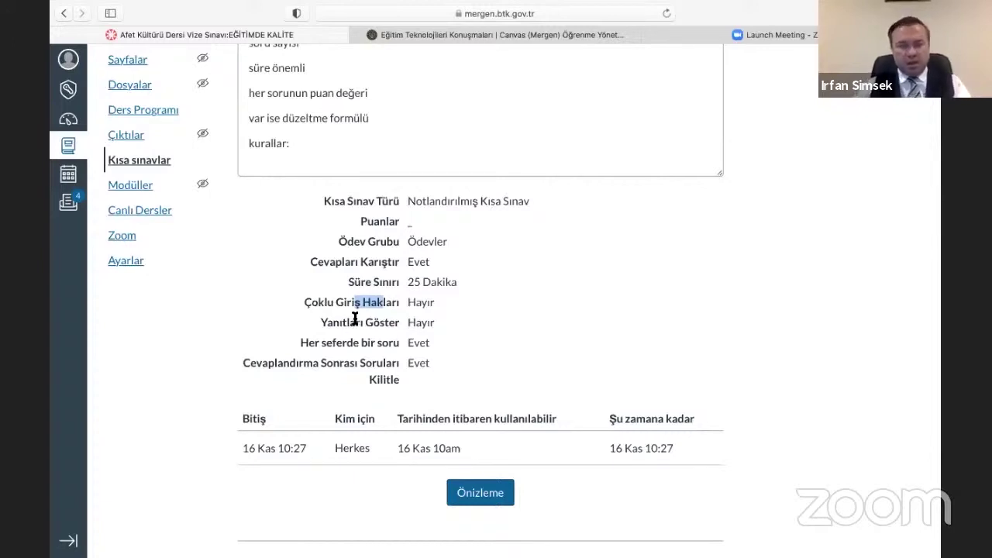
left_click_drag(339, 326, 365, 325)
left_click(417, 323)
left_click(337, 343)
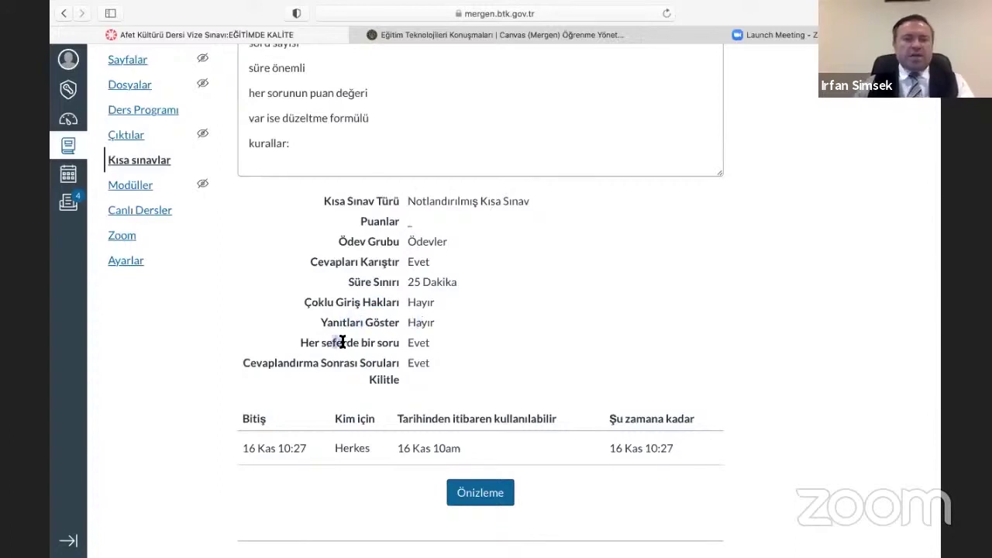
left_click_drag(408, 344, 427, 344)
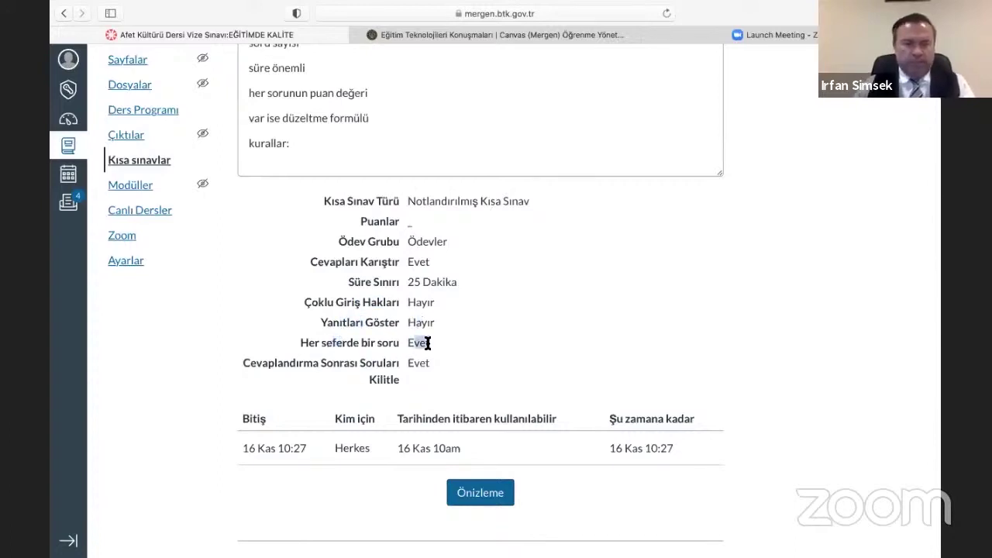
left_click_drag(339, 361, 422, 365)
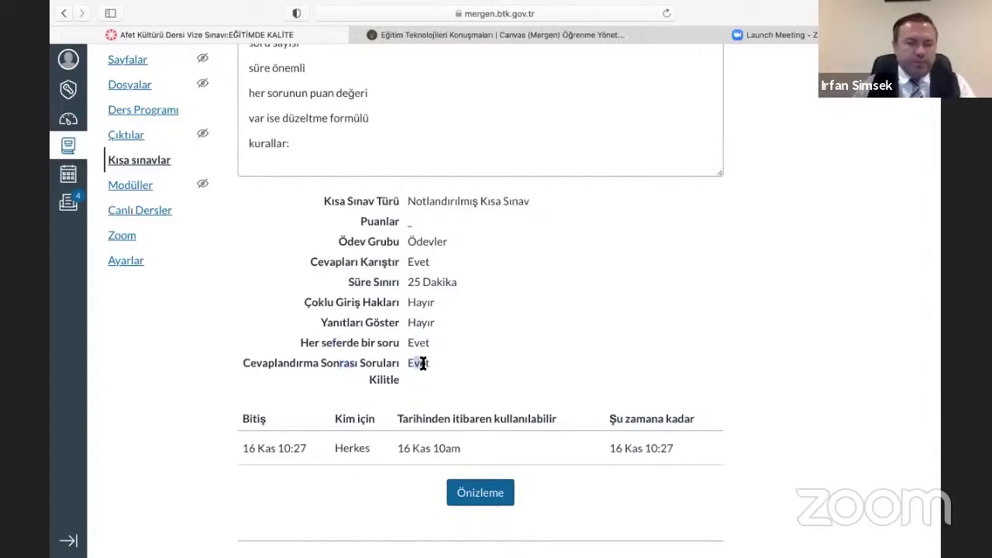
left_click(452, 448)
double_click(455, 448)
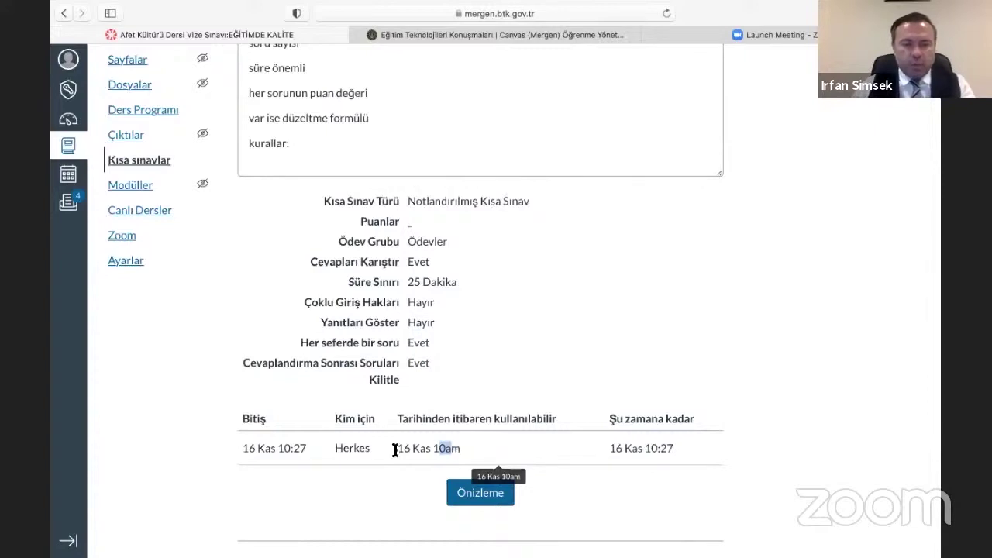
double_click(302, 448)
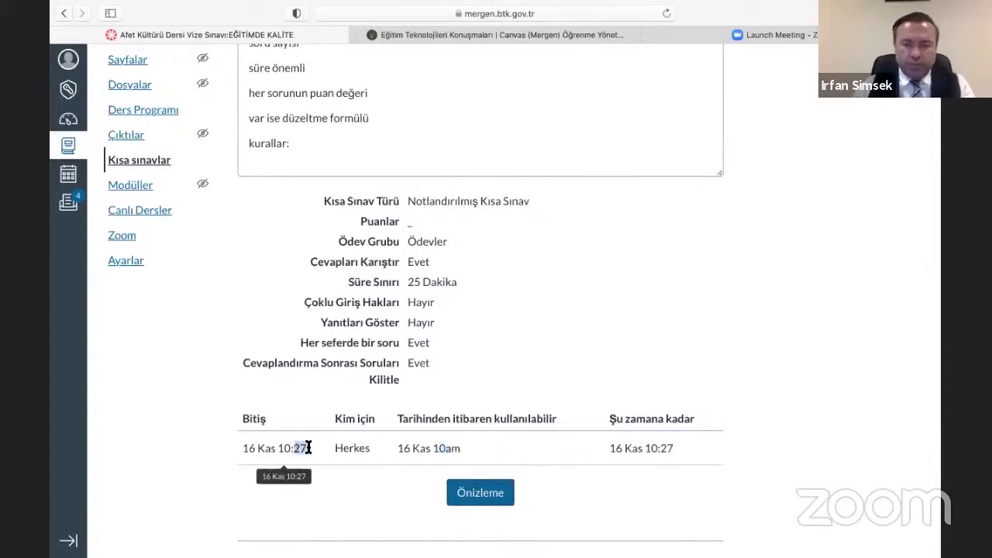
left_click_drag(407, 282, 424, 282)
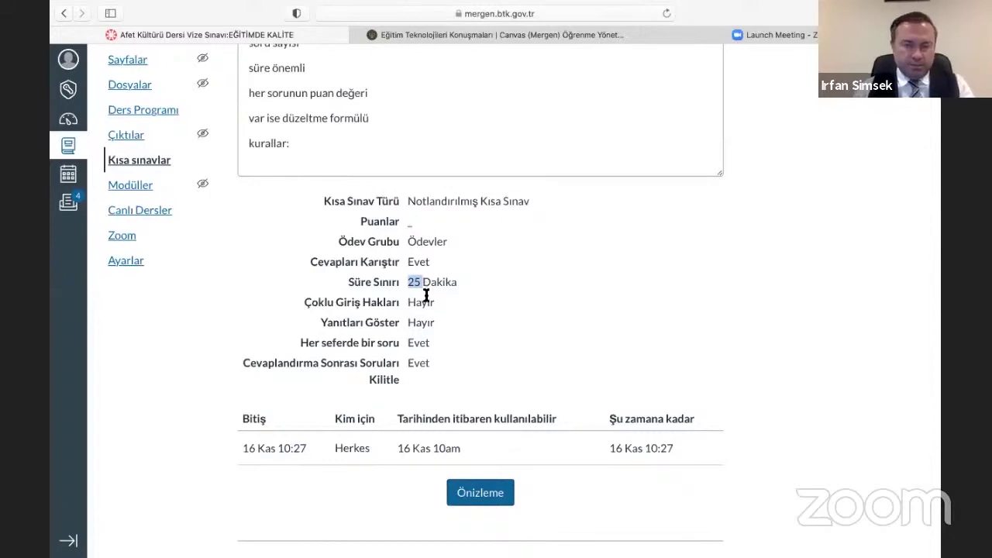
- Reopen the quiz for editing and add a new question group to its questions
scroll(424, 289, "up", 5)
left_click(646, 129)
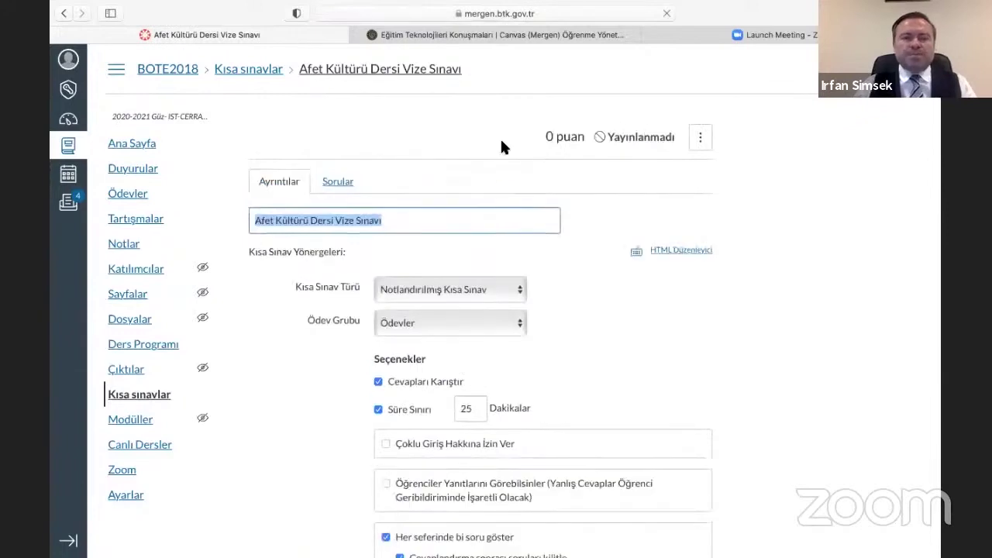
left_click(335, 181)
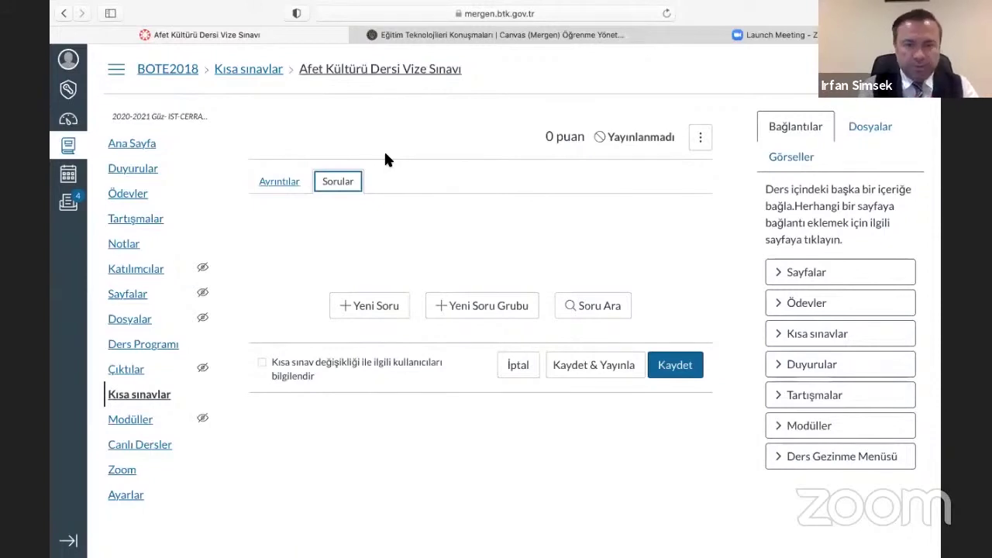
left_click(371, 309)
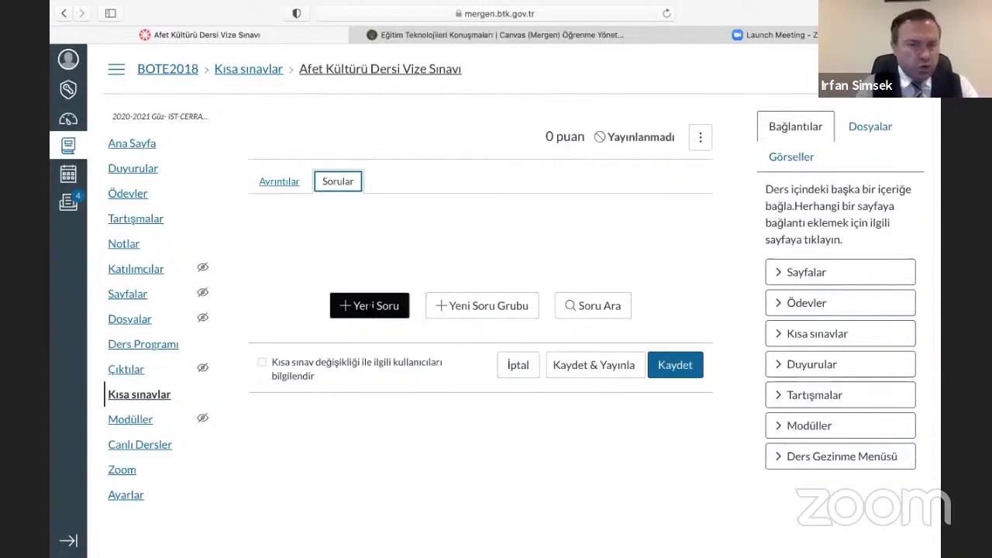
left_click(505, 308)
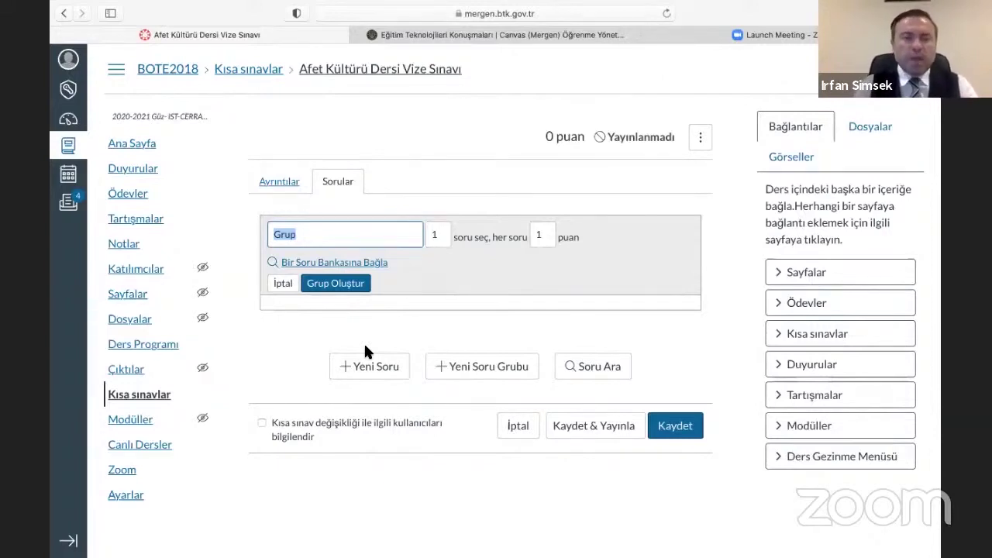
- Set the new question group to pick 2 questions worth 5 points each
left_click(355, 242)
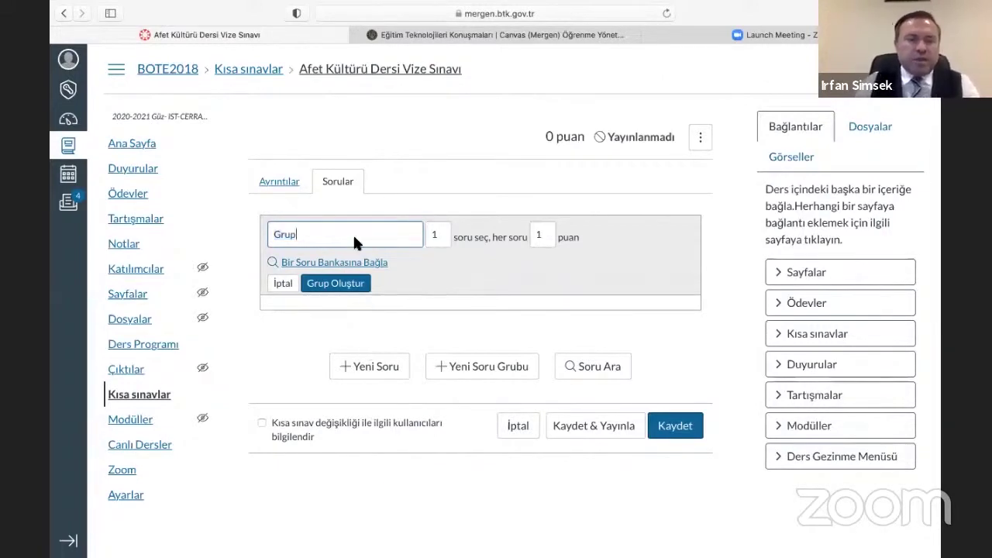
double_click(440, 235)
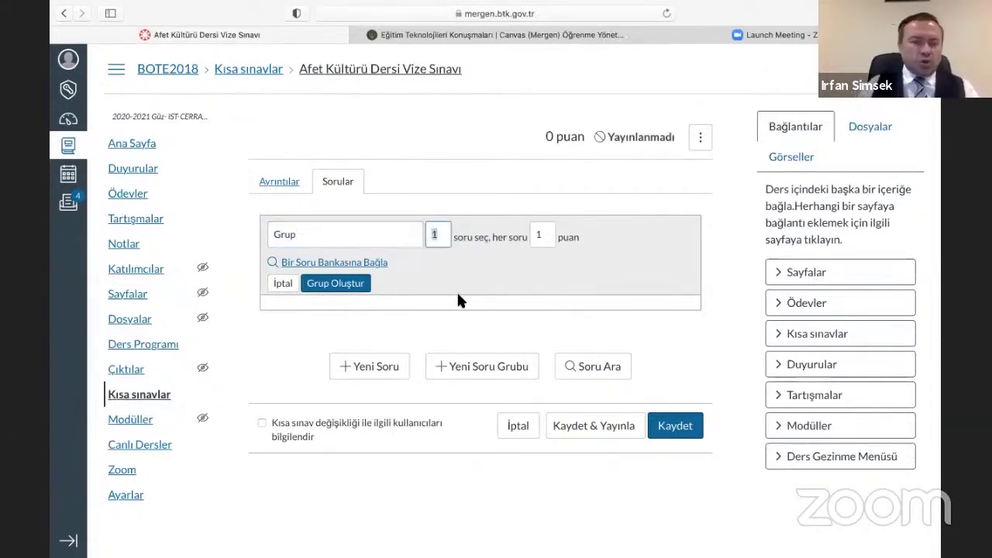
type("2")
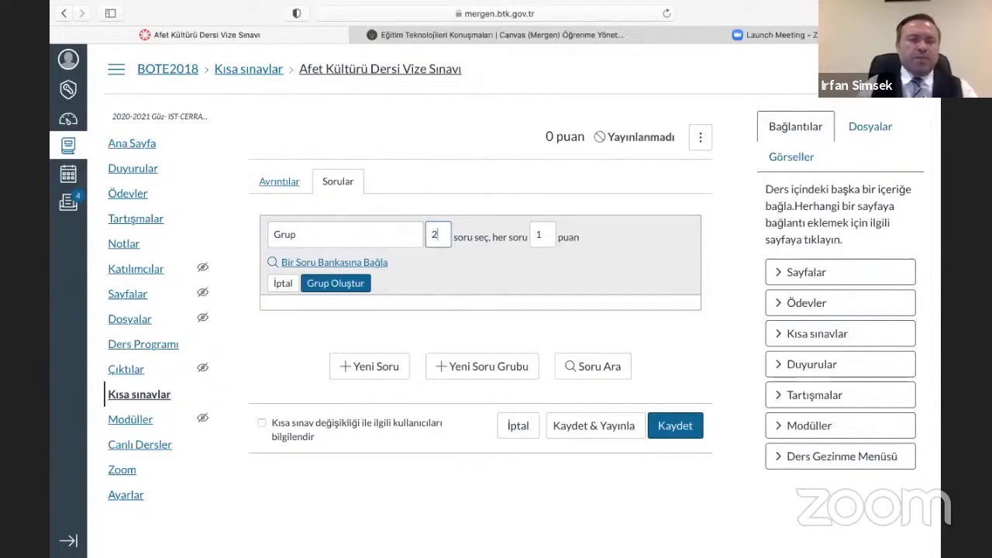
left_click(534, 236)
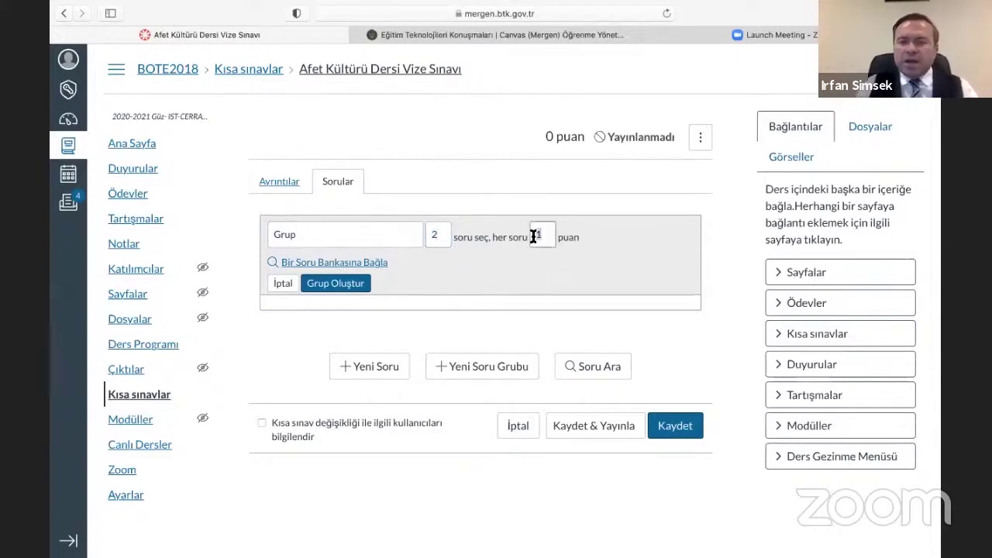
type("5")
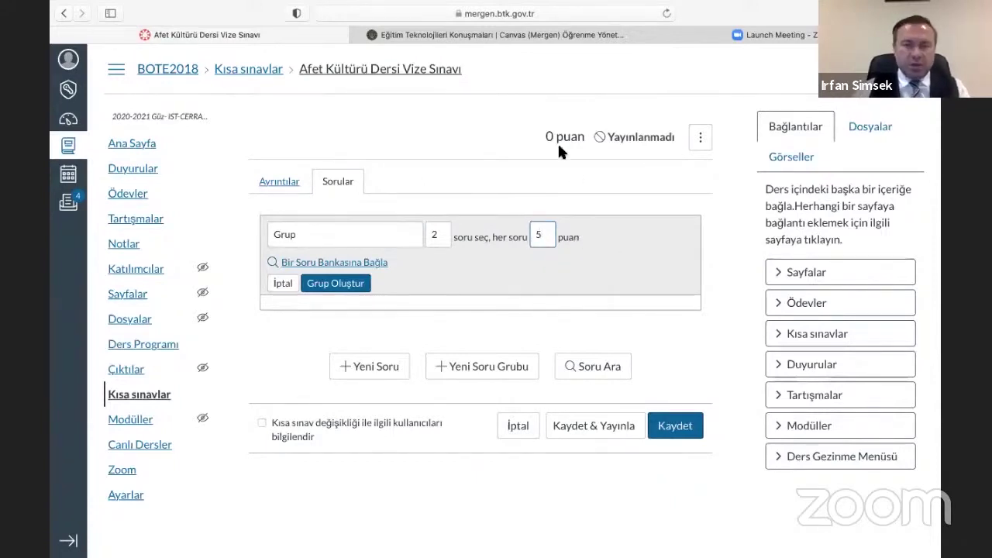
left_click_drag(548, 133, 587, 136)
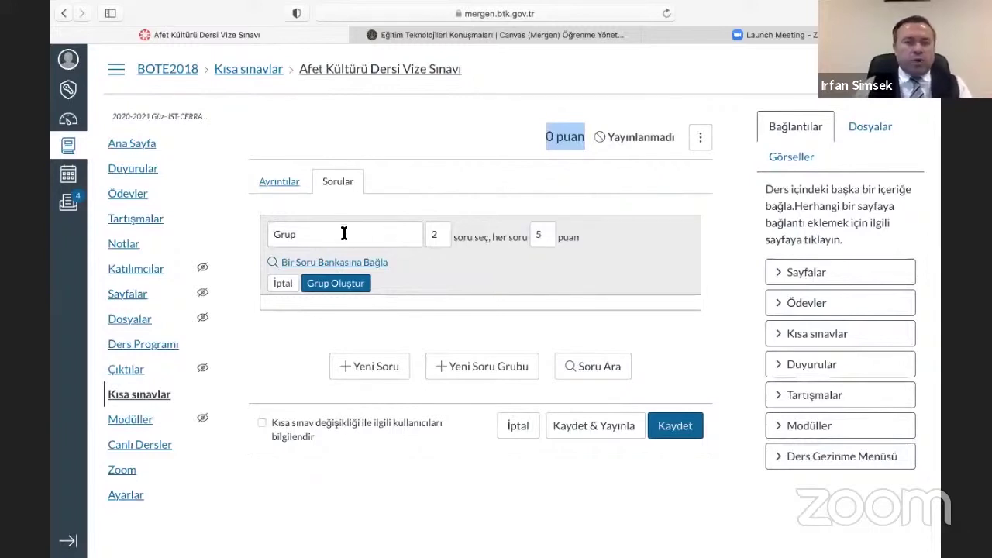
- Link the question group to the "Afet Kültürü Vize" question bank
left_click(323, 263)
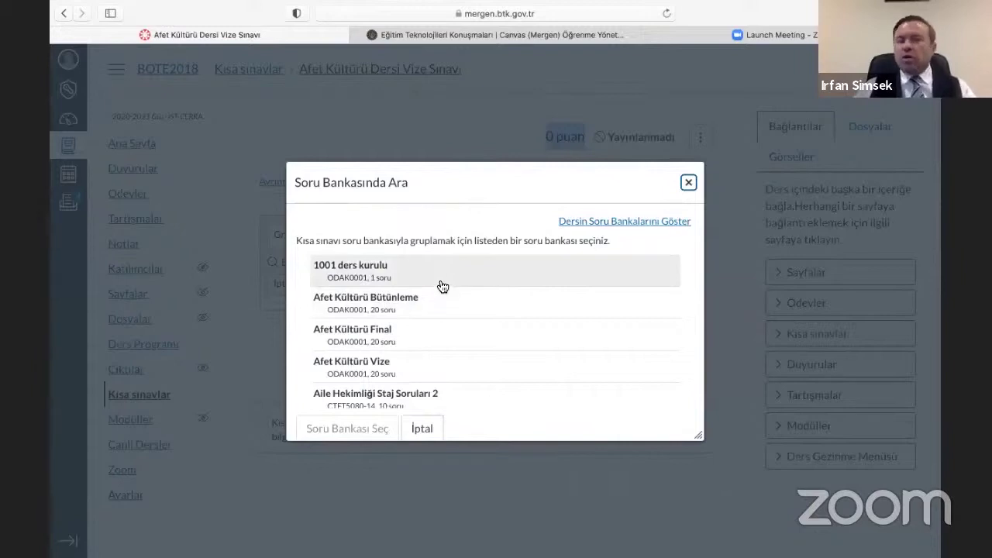
left_click(360, 371)
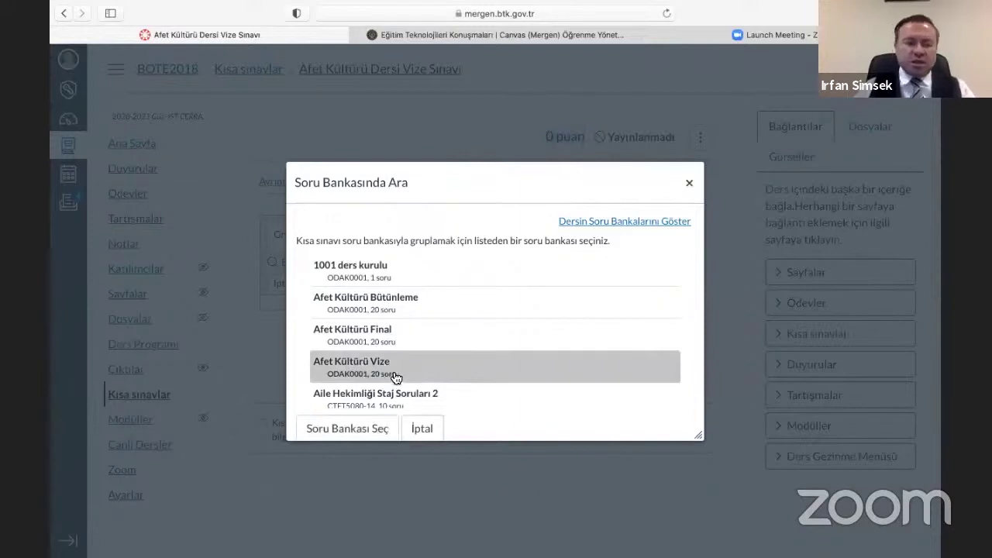
left_click(377, 430)
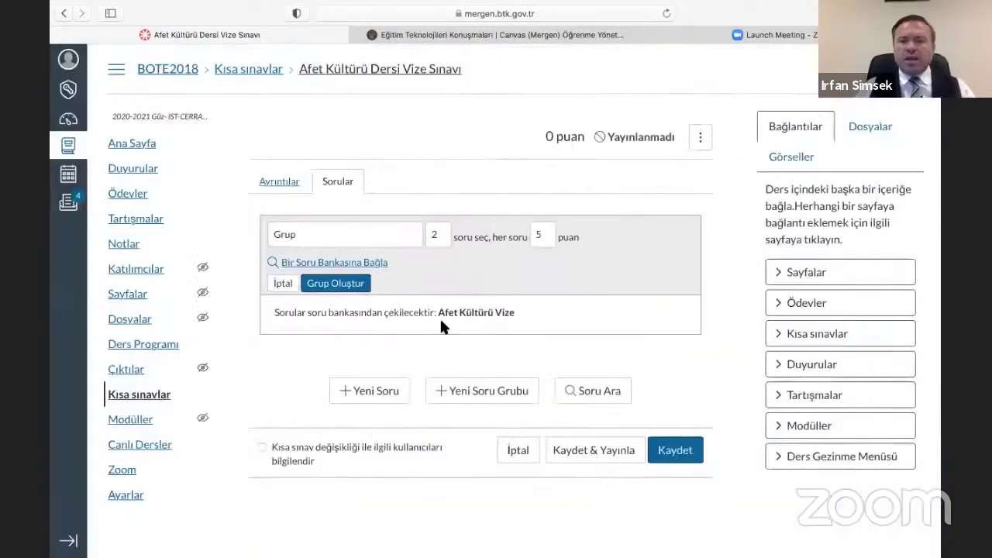
- Set the group to pick 6 questions, name it "Grup 1" and create it
left_click(430, 235)
type("6")
left_click(425, 268)
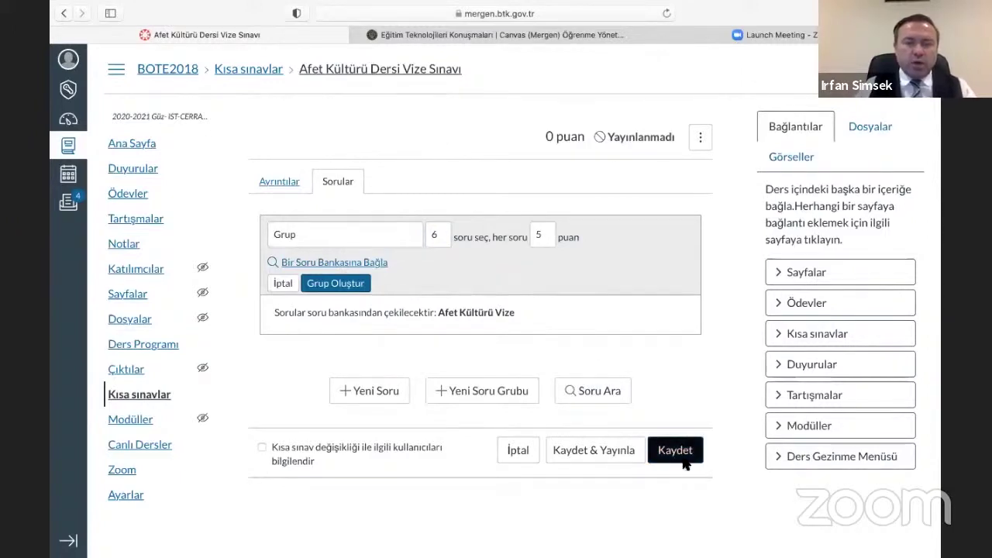
left_click(312, 234)
type("1")
left_click(332, 283)
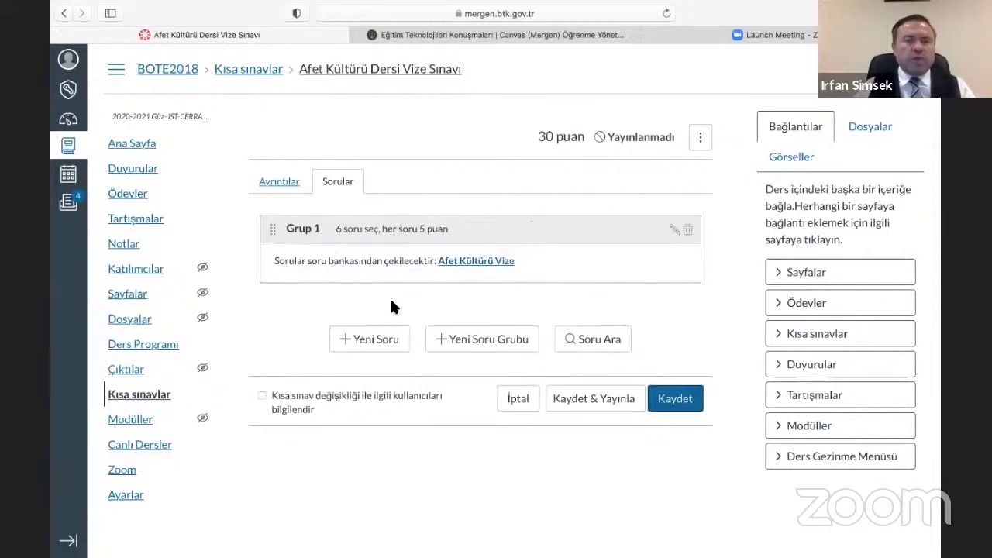
- Add a second question group named "Grup 2" that picks 2 questions worth 7 points each
left_click(464, 339)
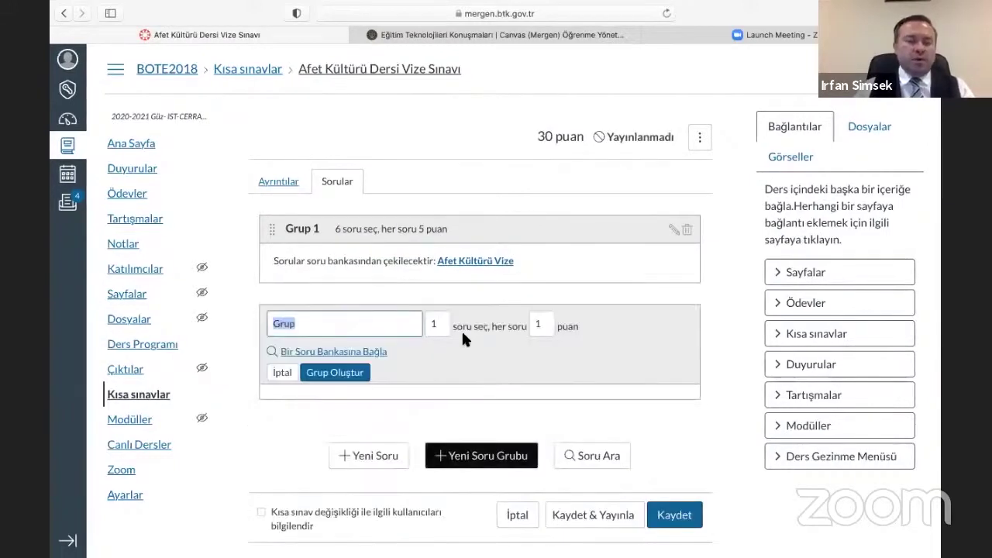
left_click(381, 323)
type("2")
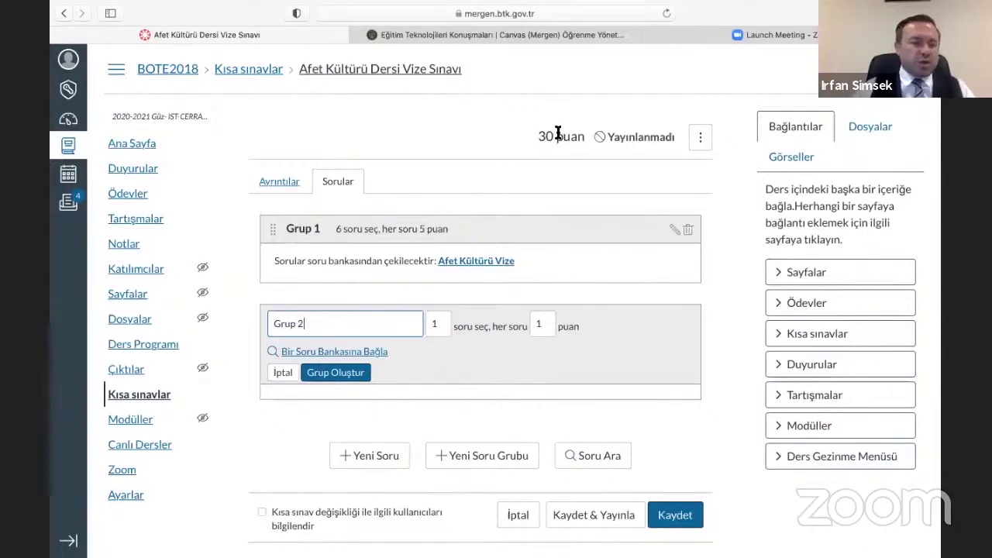
double_click(435, 324)
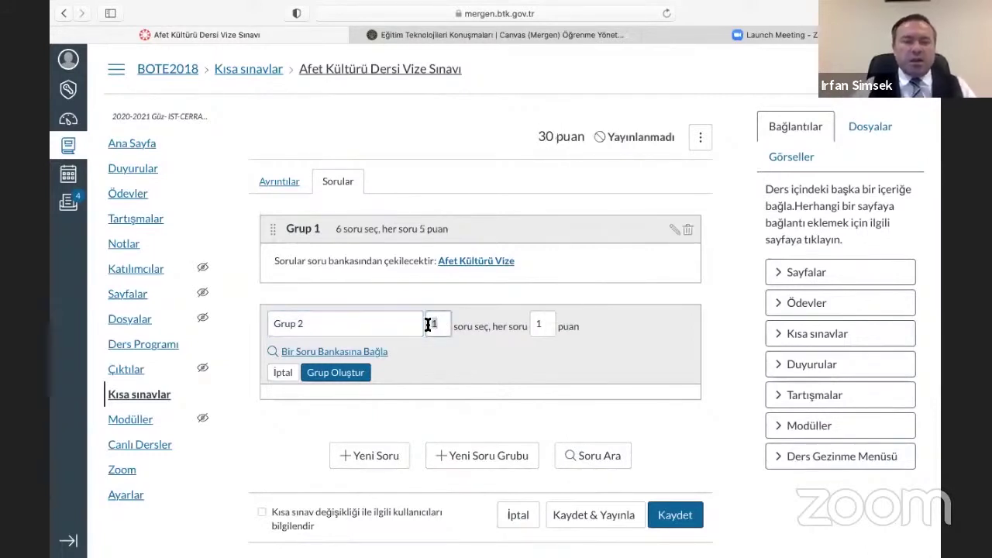
type("2")
double_click(540, 323)
type("7")
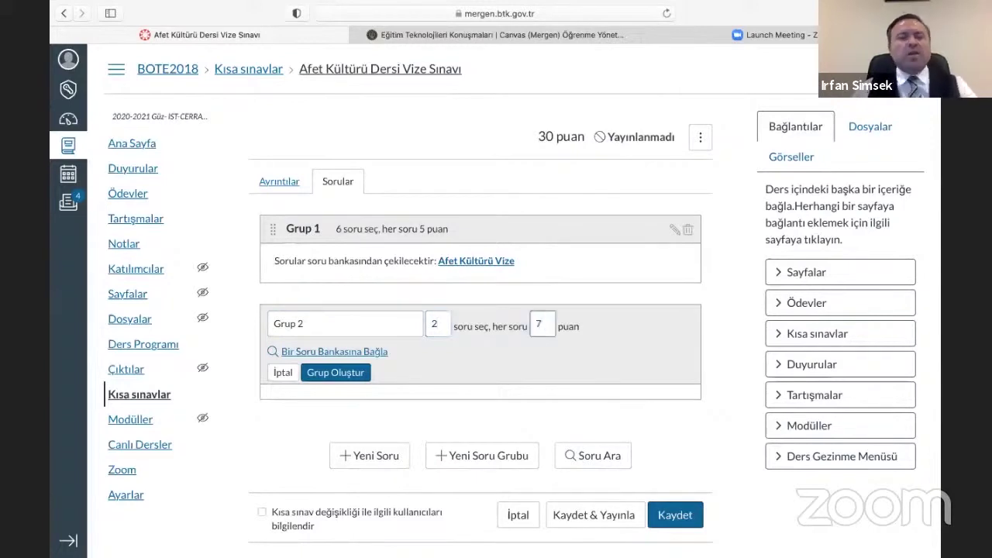
- Link the "Grup 2" question group to the "Şehir ve Kültür-İstanbul Vize Sınavı" question bank
left_click(394, 350)
scroll(452, 361, "down", 5)
scroll(450, 362, "down", 1)
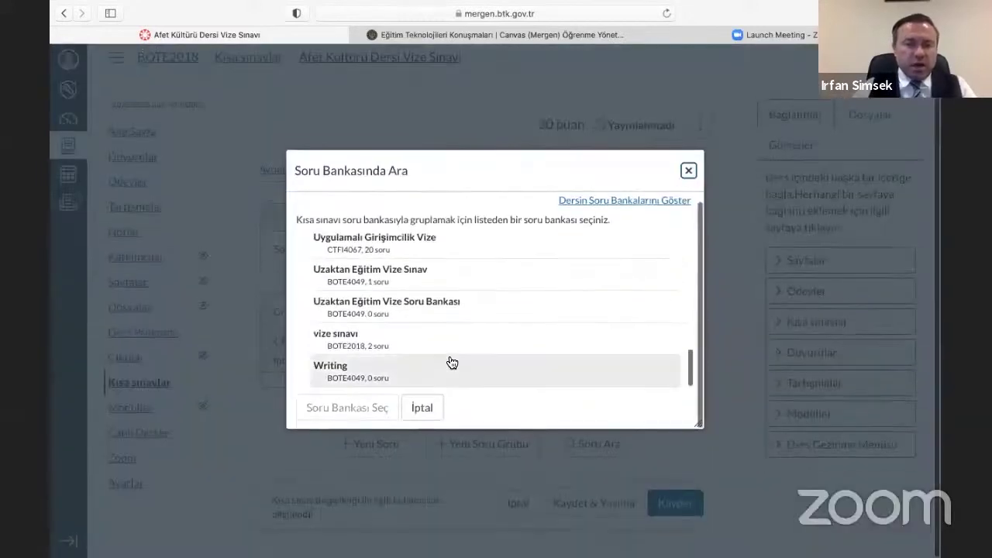
scroll(430, 356, "up", 3)
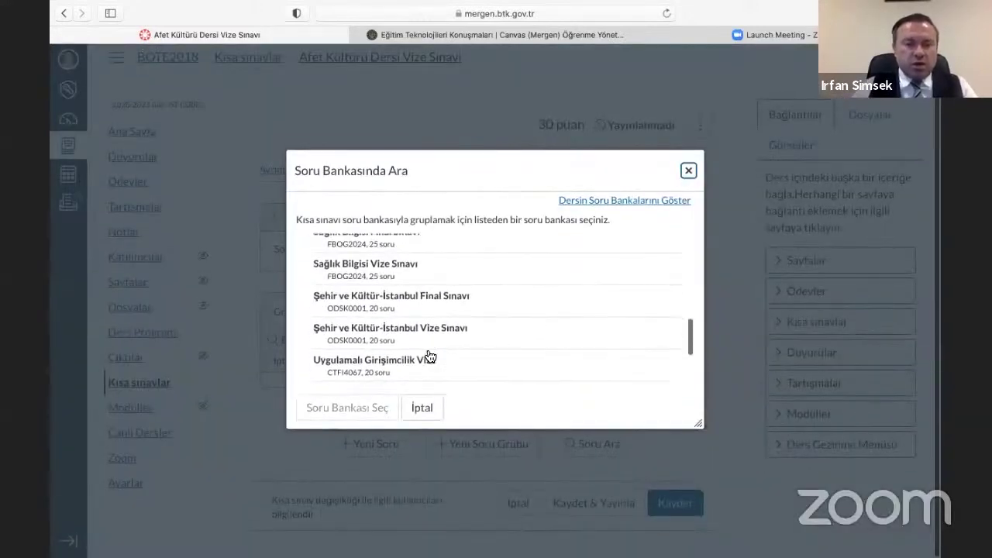
scroll(430, 357, "up", 3)
scroll(430, 356, "up", 5)
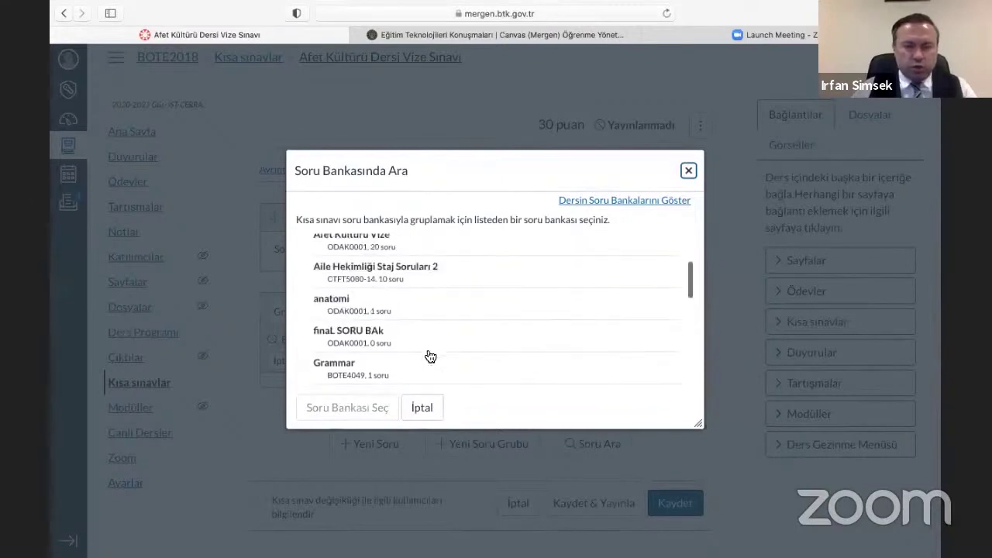
scroll(430, 357, "down", 1)
scroll(431, 357, "up", 4)
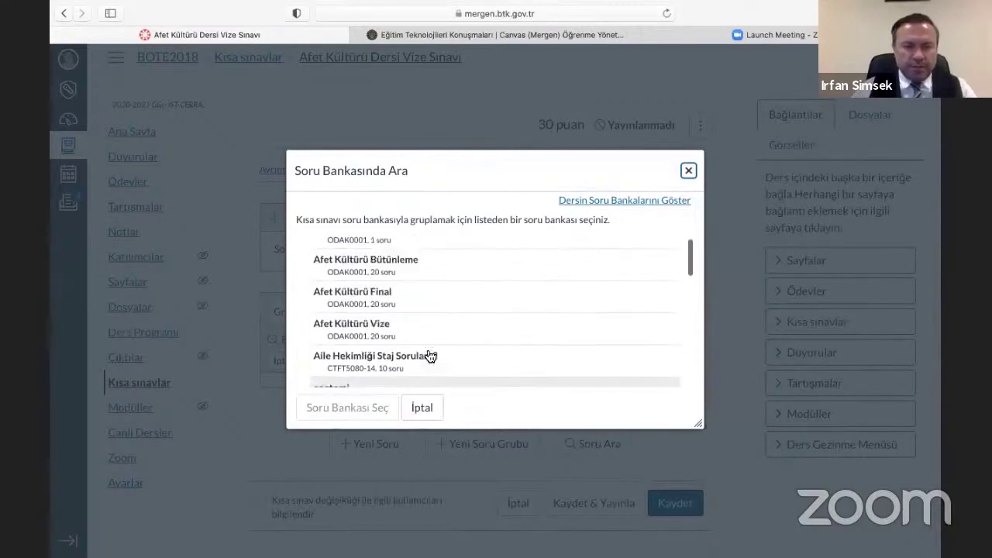
scroll(430, 357, "down", 10)
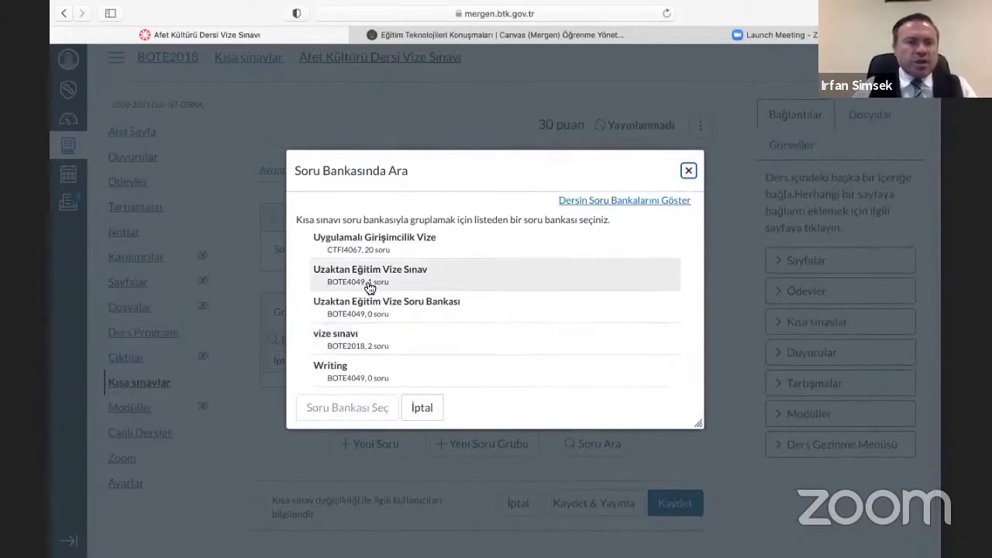
scroll(405, 343, "up", 3)
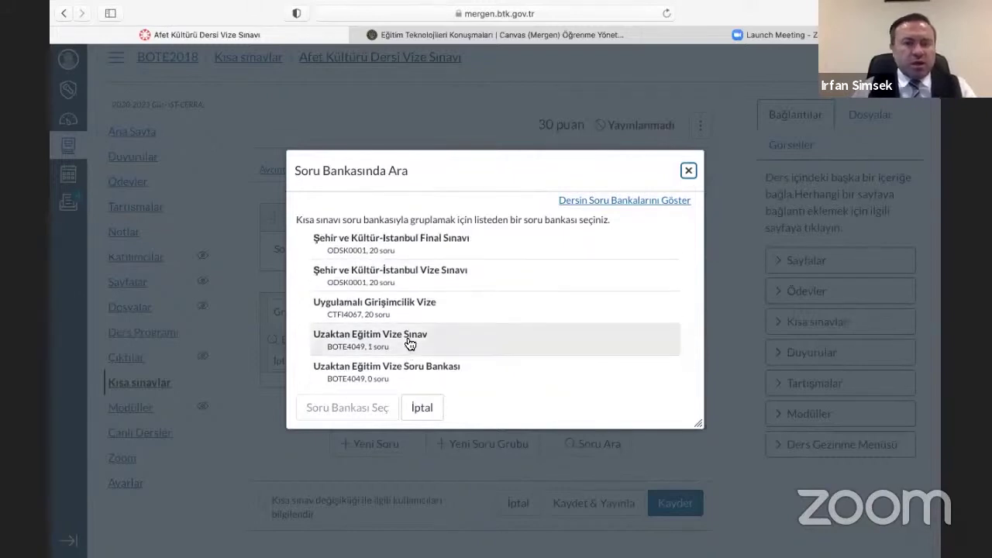
left_click(409, 279)
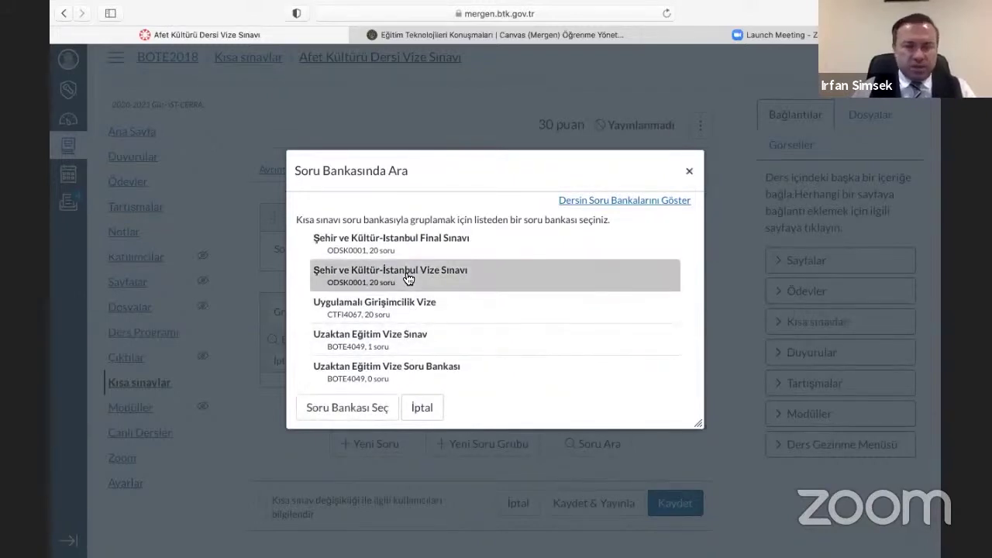
left_click(374, 411)
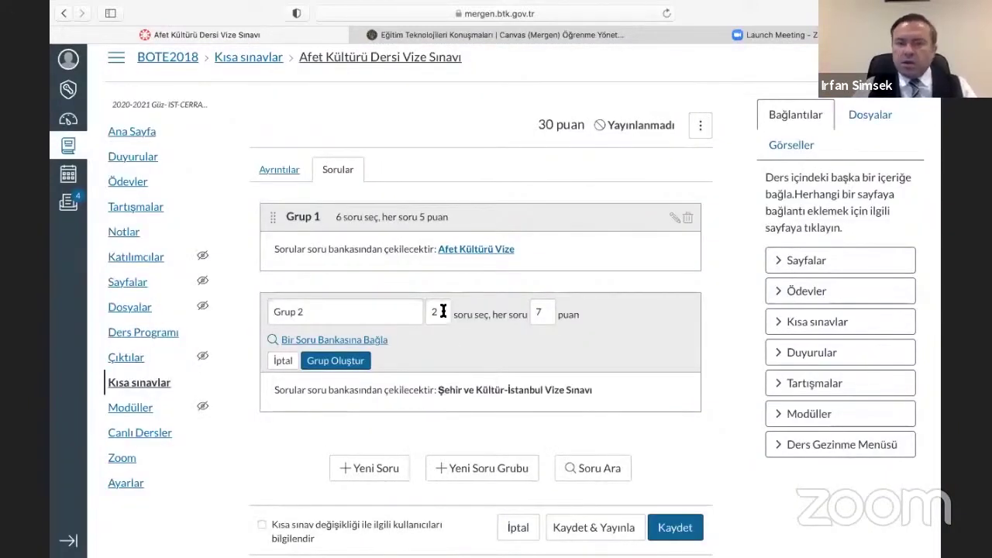
- Create the "Grup 2" question group and save the quiz without publishing it
left_click(342, 362)
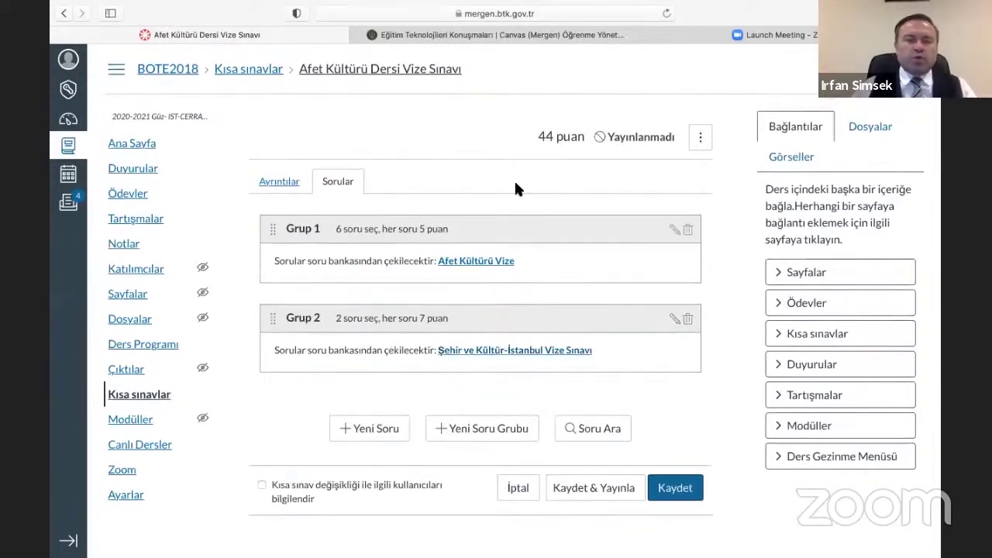
double_click(556, 136)
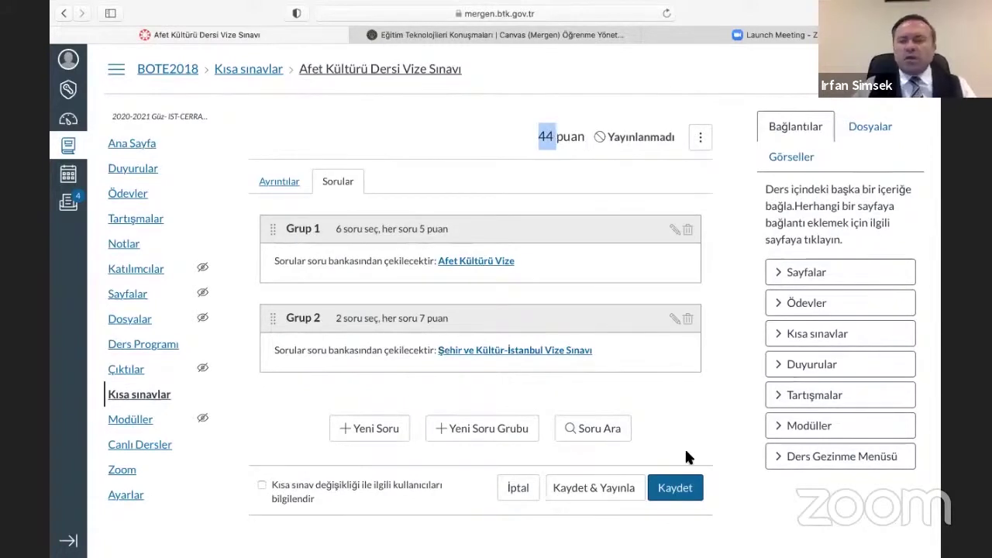
left_click(680, 495)
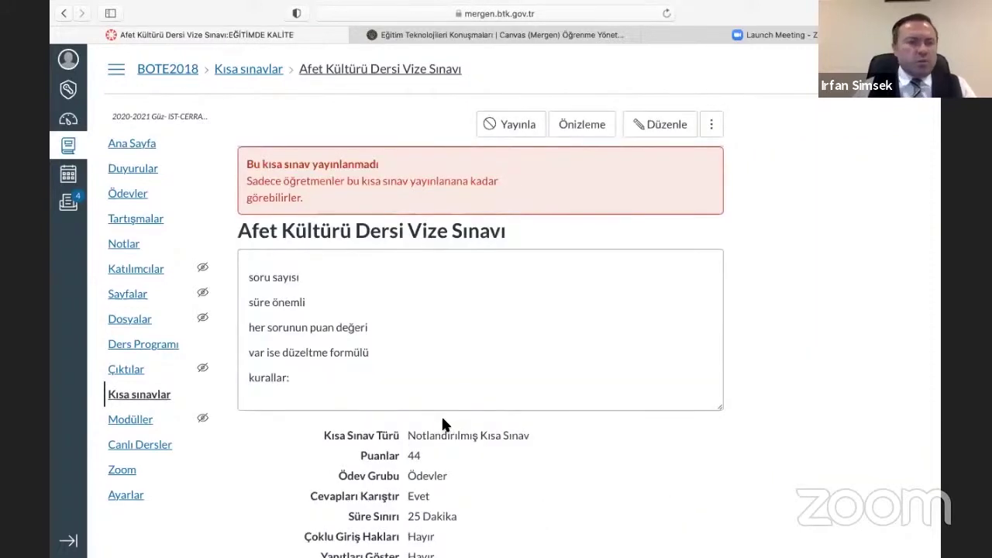
- Review the saved quiz's summary, checking its points, time limit, attempt and answer settings, and availability dates
scroll(442, 420, "down", 3)
left_click_drag(362, 331, 423, 330)
left_click(416, 331)
double_click(415, 331)
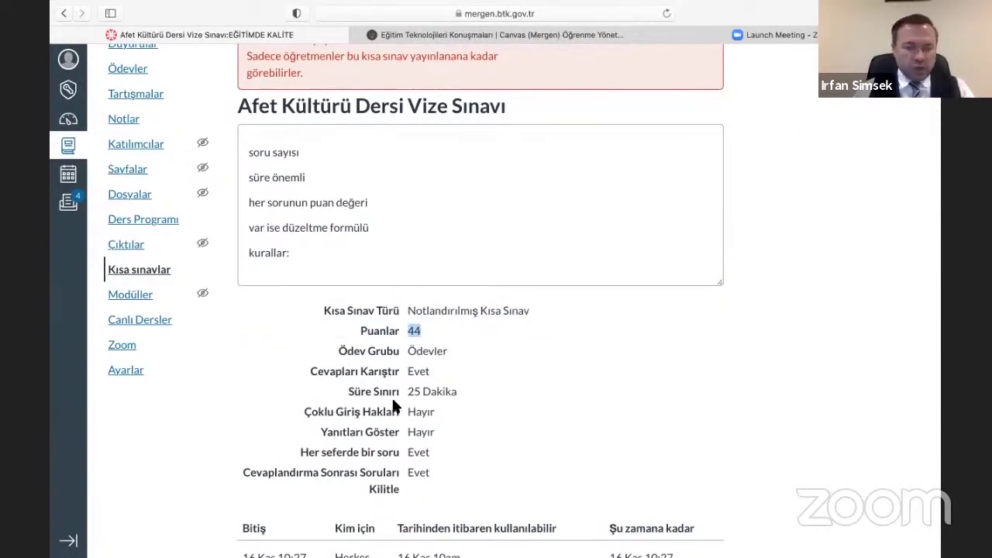
left_click_drag(412, 391, 438, 413)
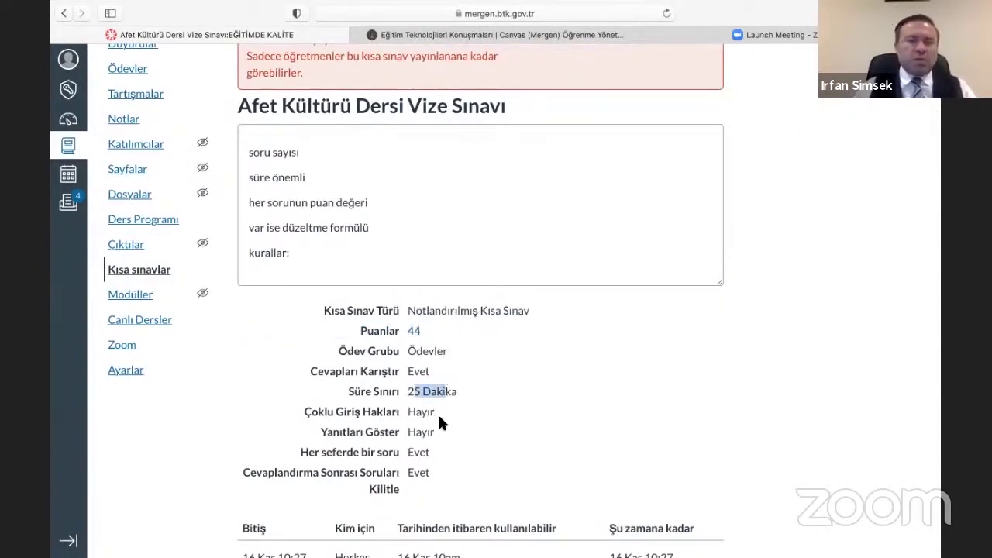
scroll(438, 412, "down", 3)
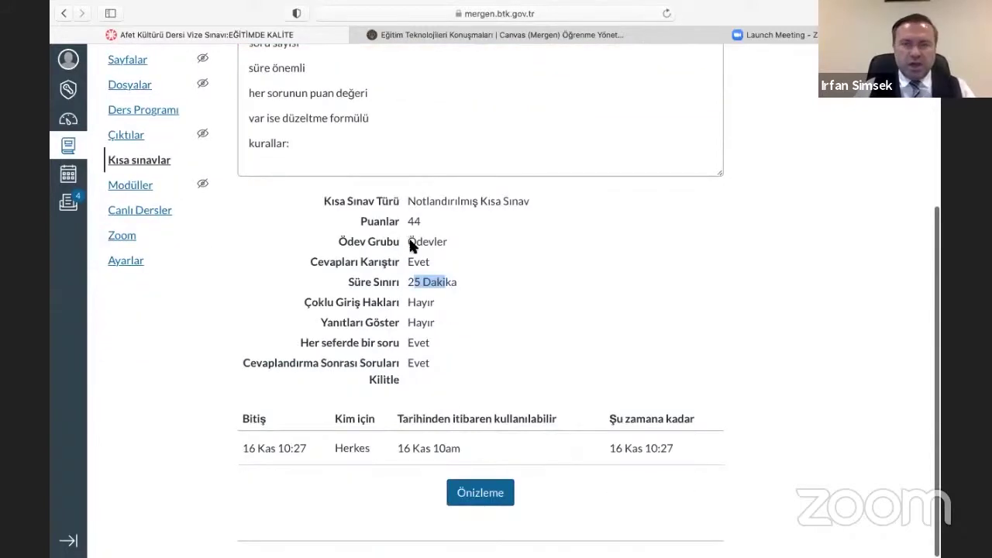
scroll(435, 305, "up", 3)
scroll(537, 306, "down", 3)
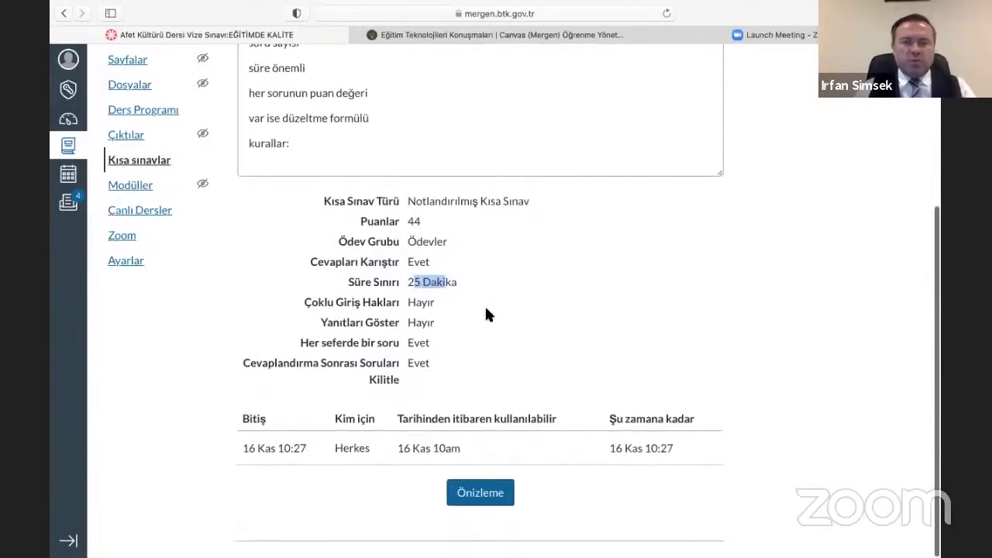
- Publish the "Afet Kültürü Dersi Vize Sınavı" quiz
scroll(485, 311, "up", 5)
scroll(486, 315, "up", 2)
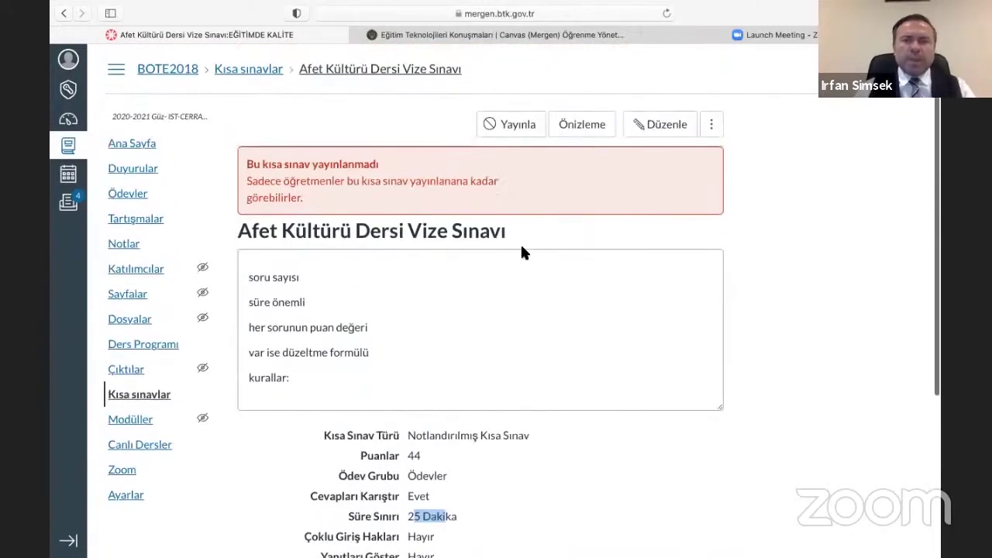
left_click(510, 124)
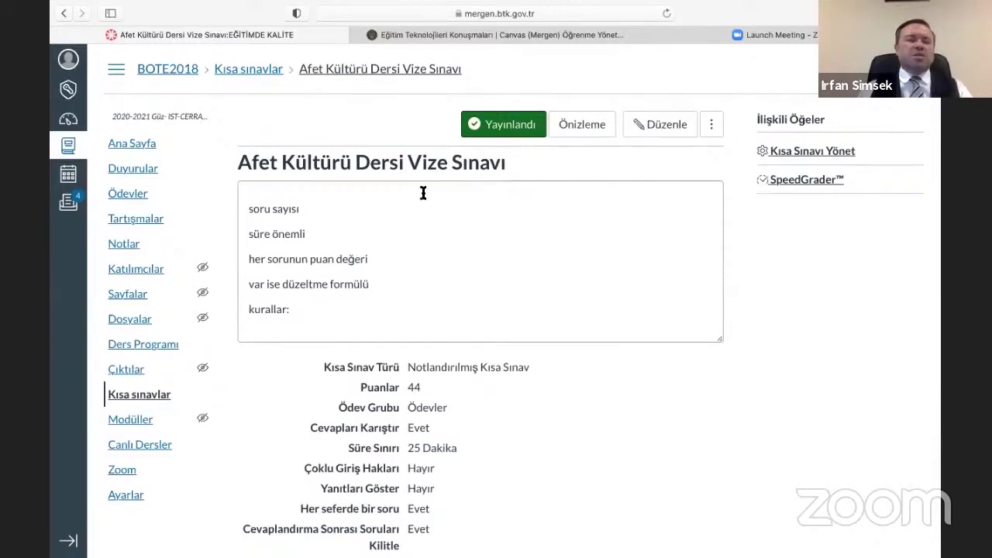
- Check the course's quiz list in student view from the course home page, and leave student view
left_click(132, 146)
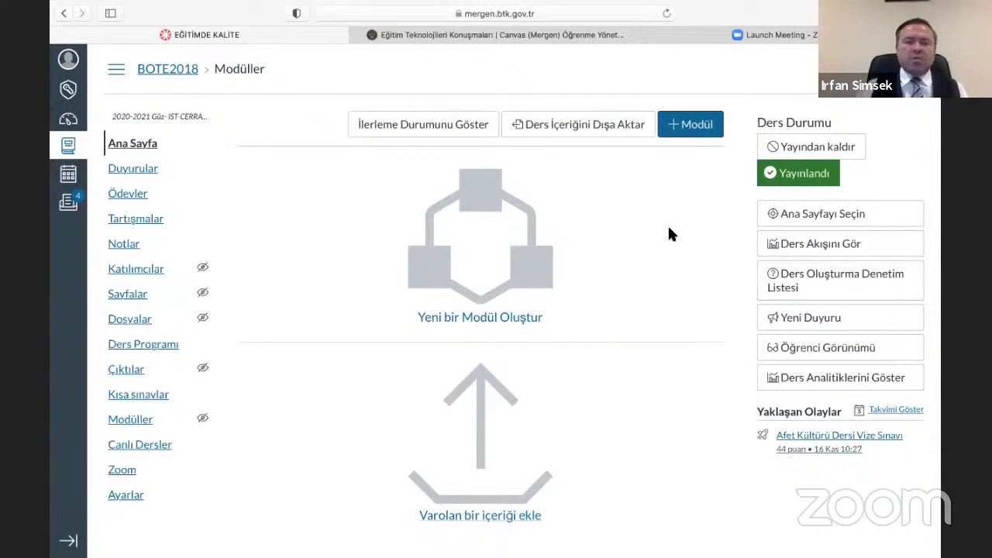
left_click(874, 357)
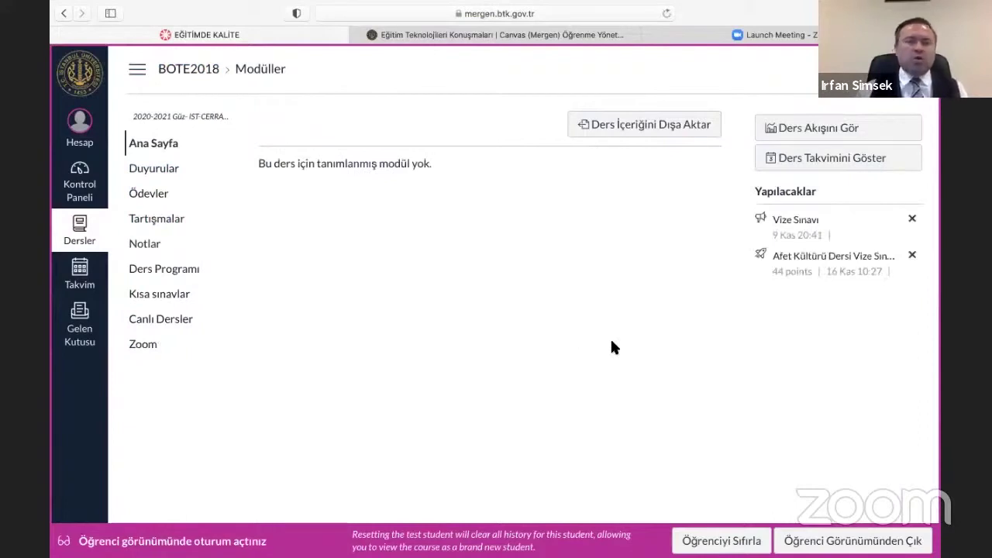
left_click(169, 298)
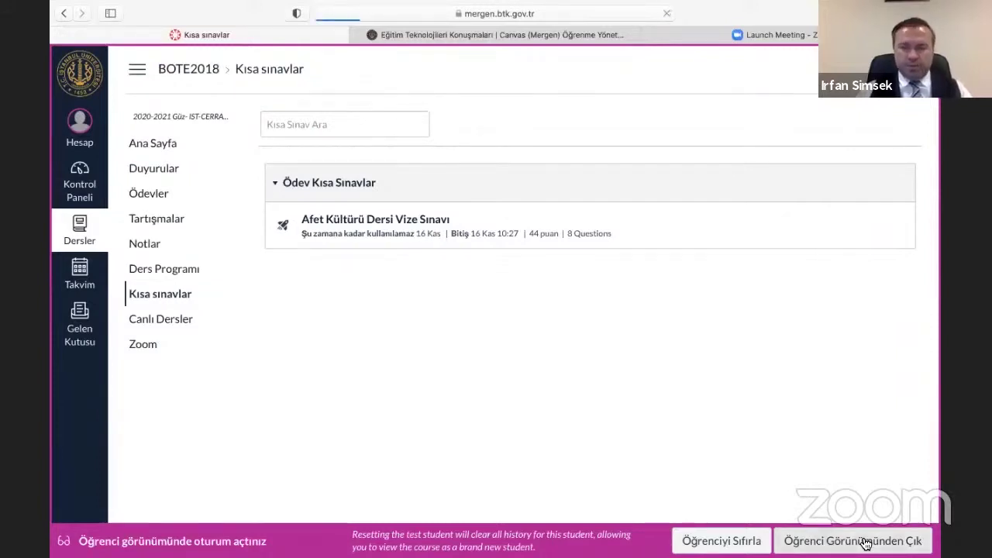
left_click(866, 541)
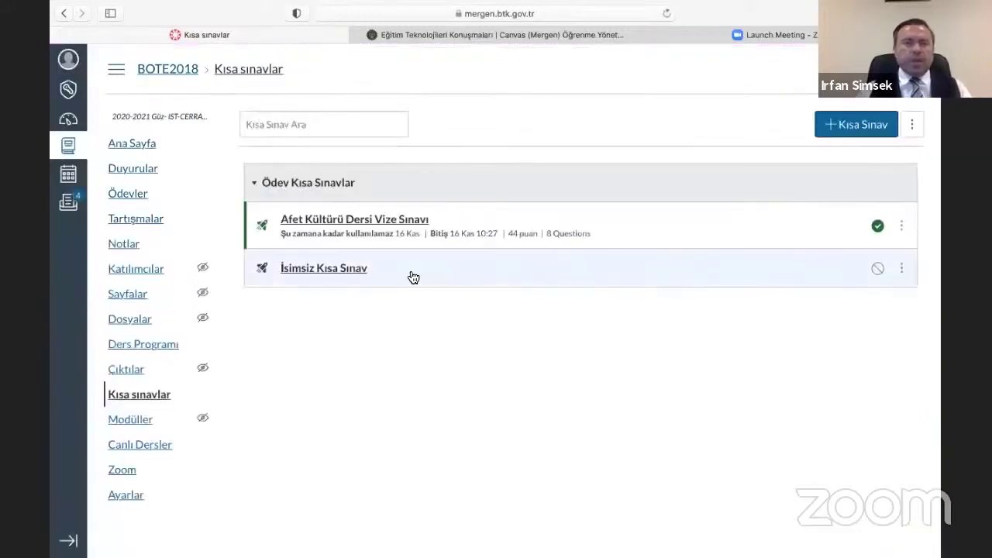
- Inspect the extra attempt and extra time options for the first student on the published quiz's management page, and cancel without saving
left_click(398, 219)
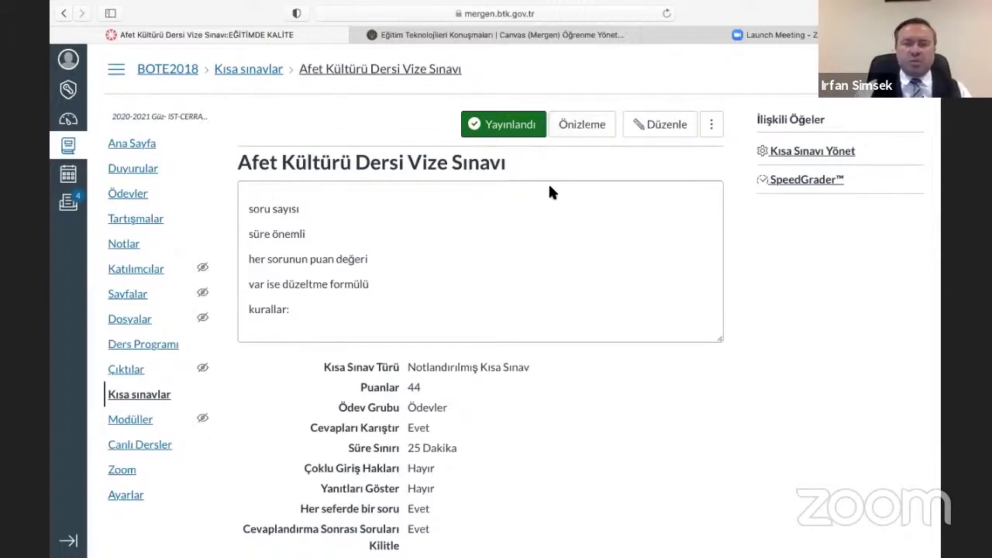
left_click(802, 152)
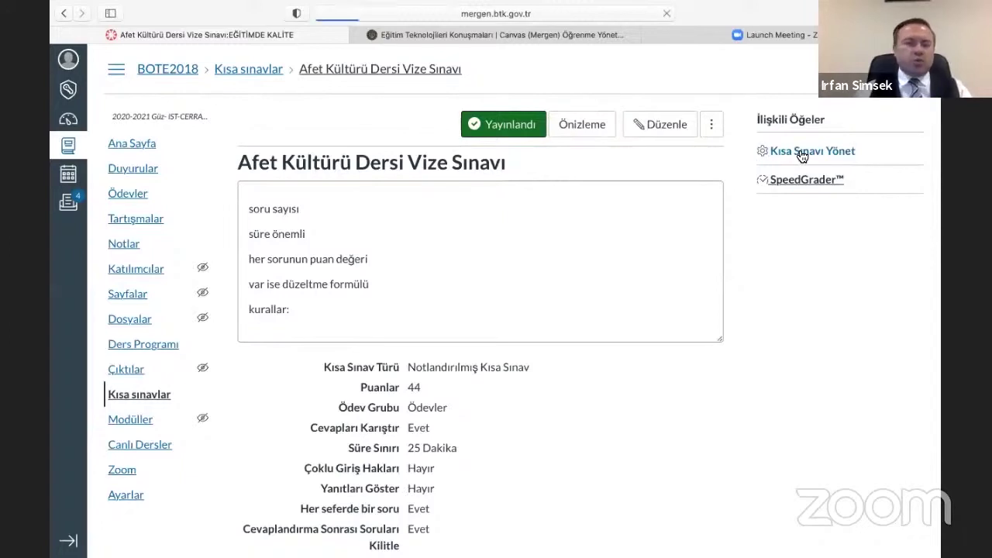
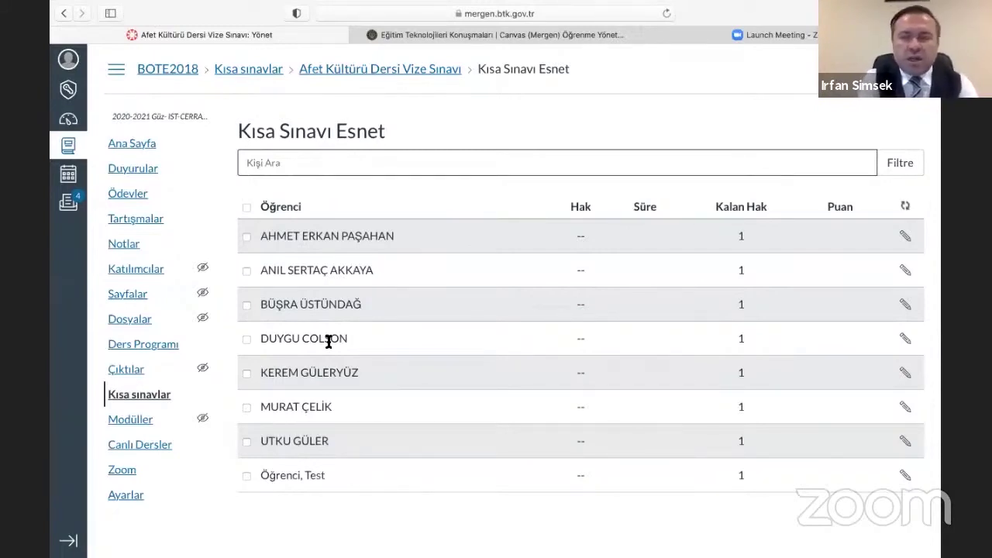
left_click(904, 235)
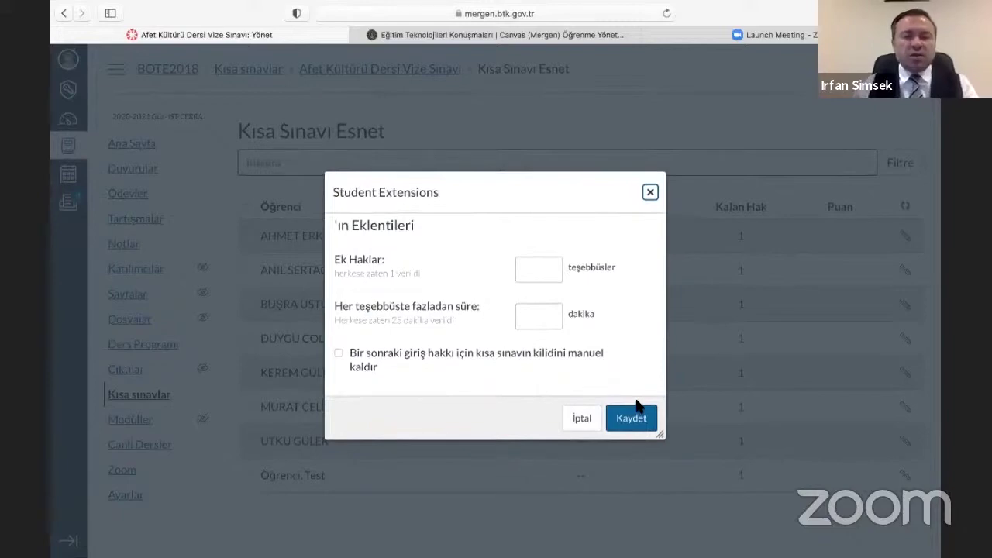
left_click(584, 419)
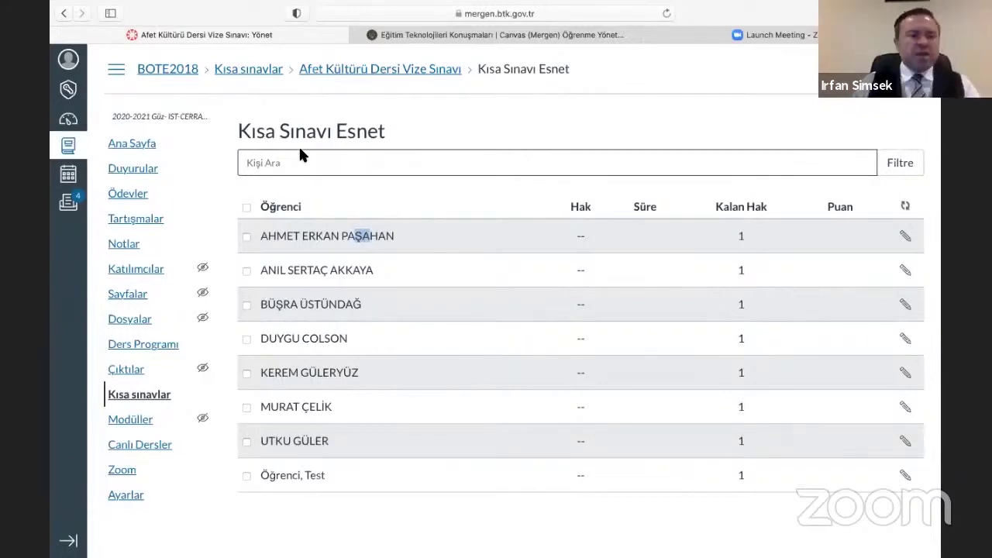
- Open the course gradebook and look through its view options and its grade import and export actions
left_click(120, 245)
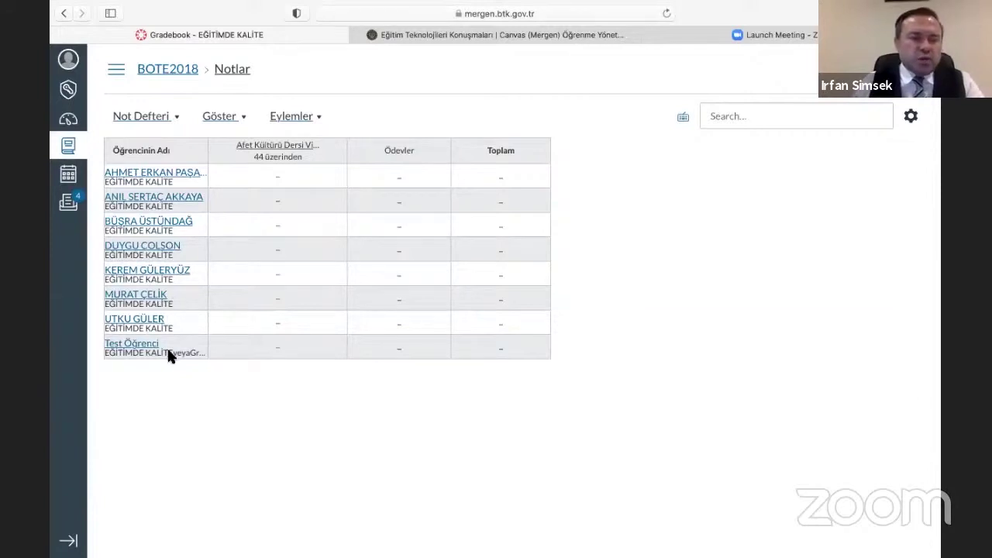
left_click(177, 118)
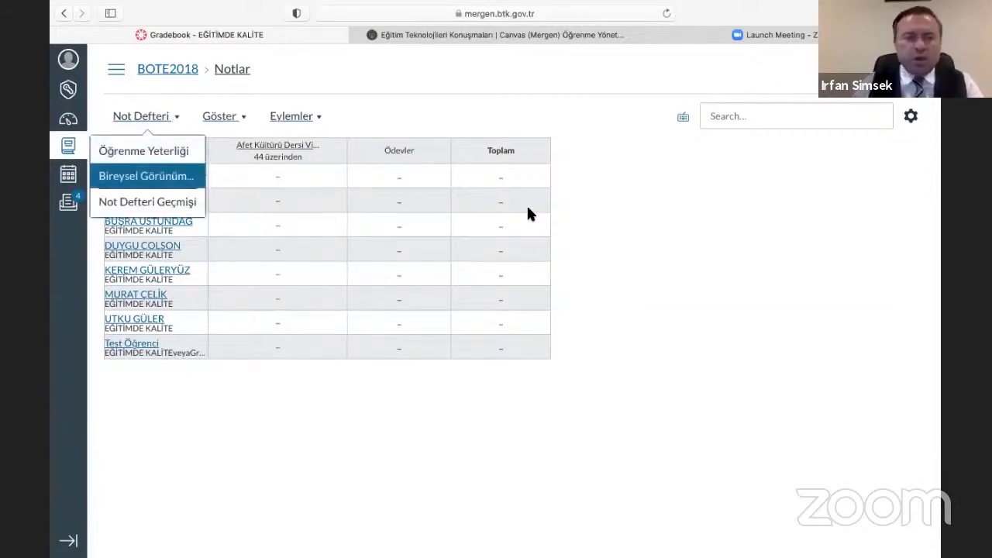
left_click(581, 209)
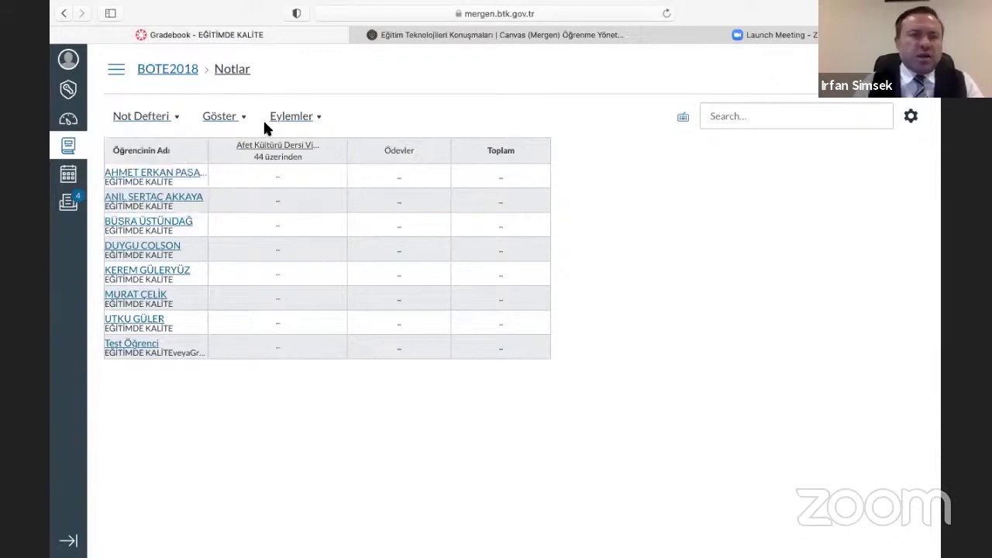
left_click(317, 123)
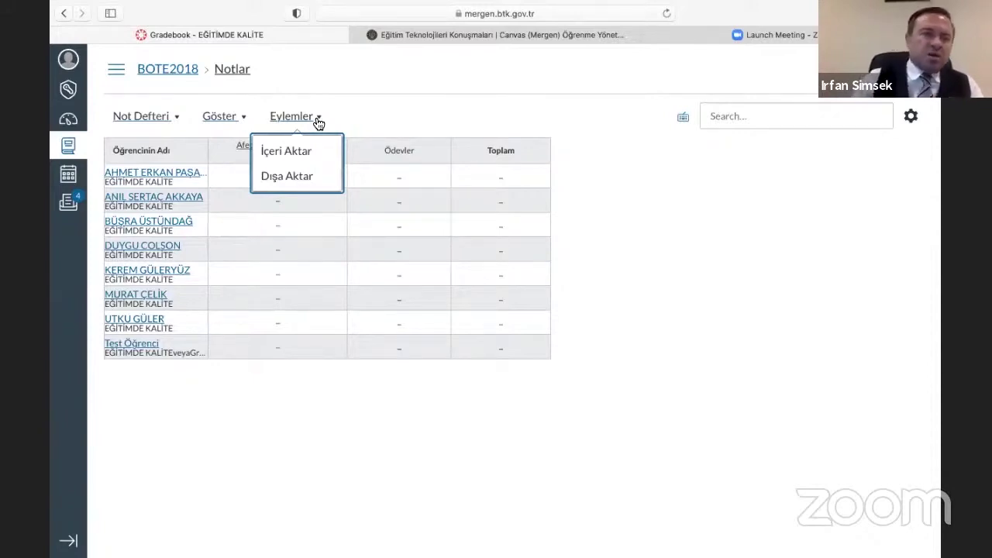
left_click(407, 106)
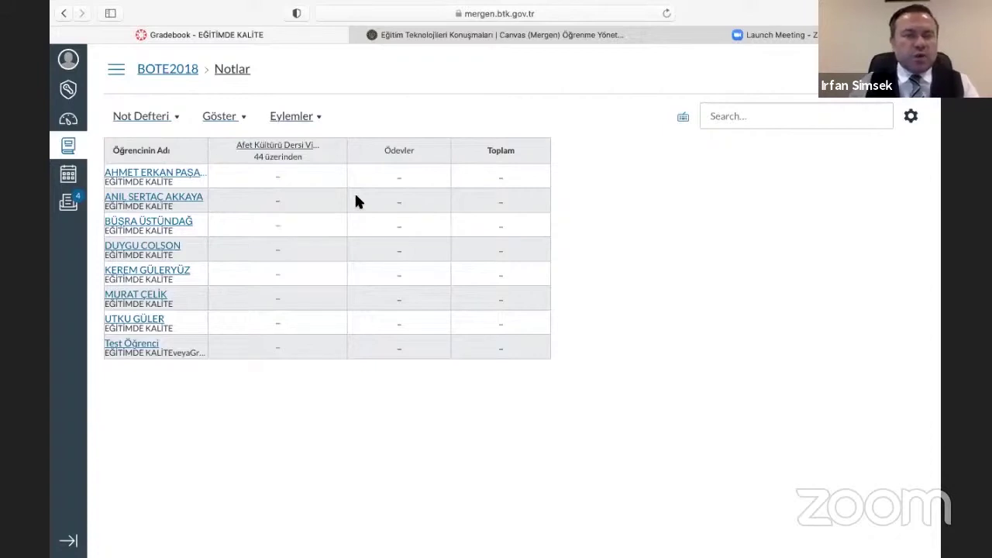
left_click(317, 123)
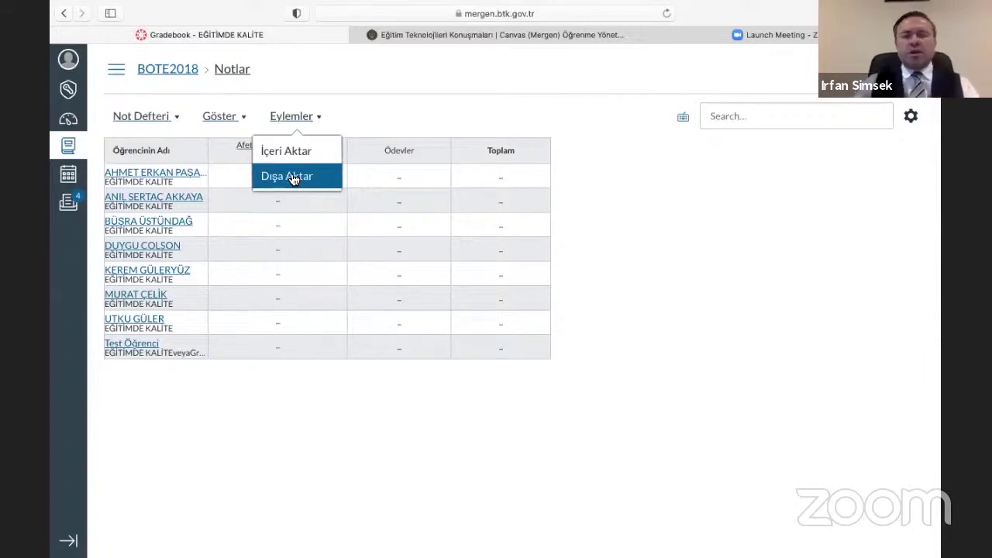
left_click(380, 115)
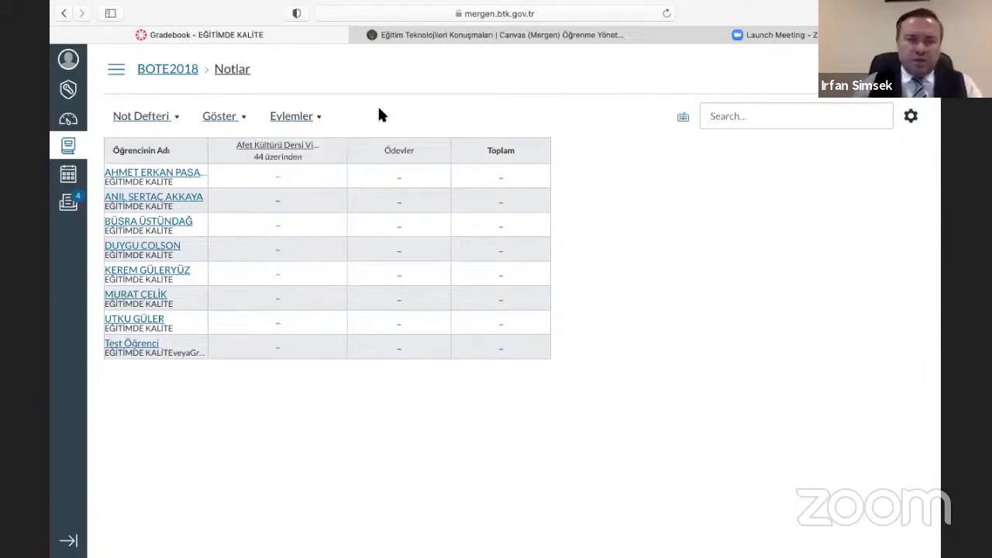
- Review the automatic and manual options in the grade posting policy for "Afet Kültürü Dersi Vize Sınavı", and close it without saving
left_click(334, 152)
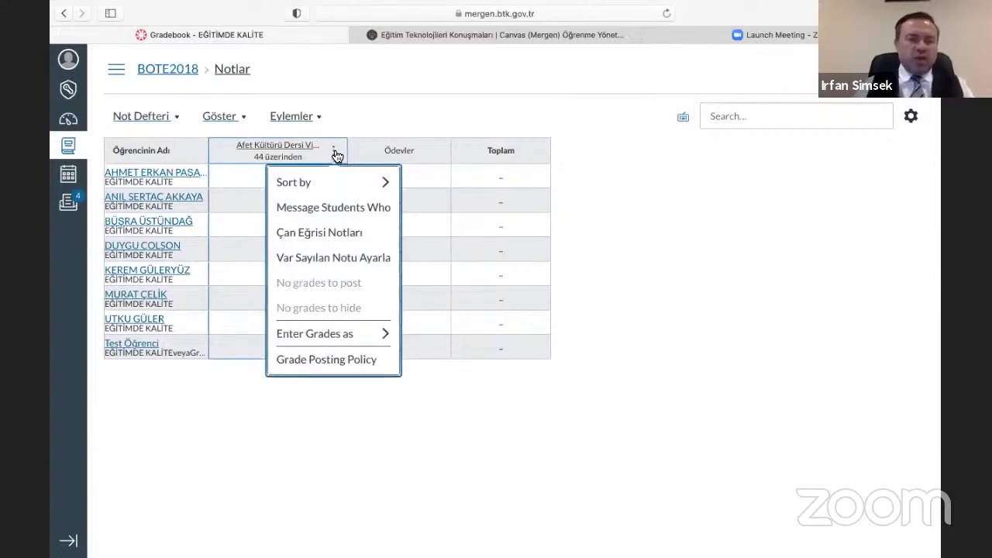
left_click(307, 360)
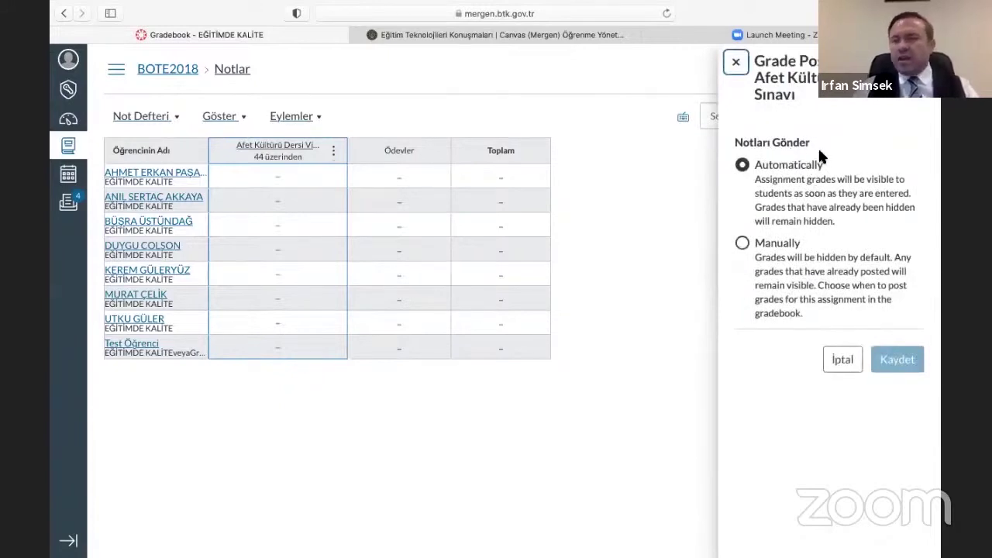
left_click(741, 239)
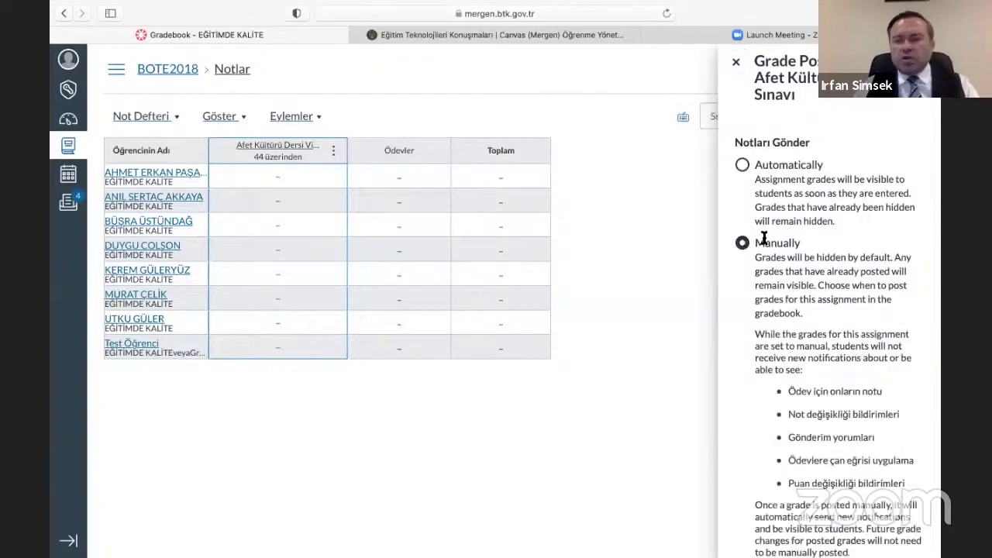
scroll(769, 238, "down", 2)
scroll(769, 238, "up", 2)
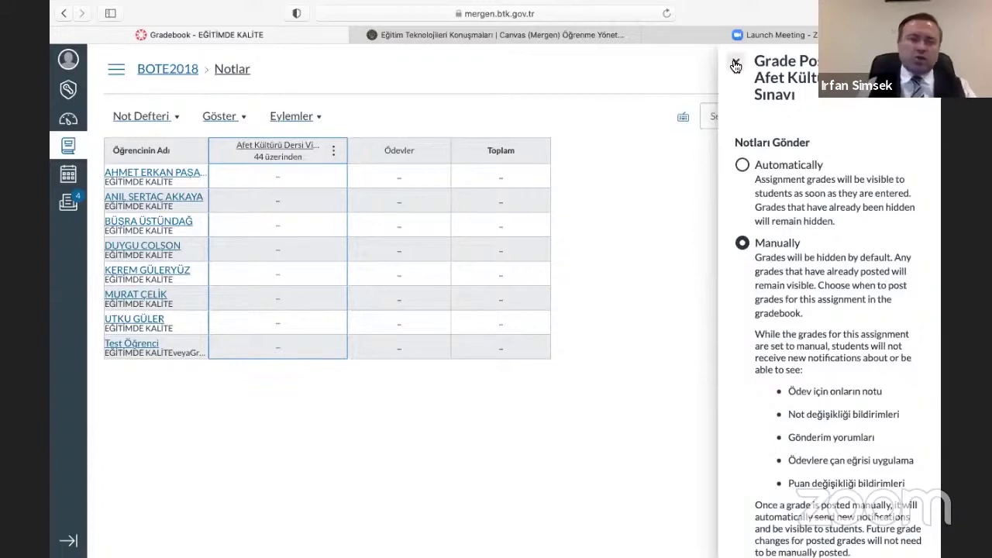
scroll(736, 62, "down", 1)
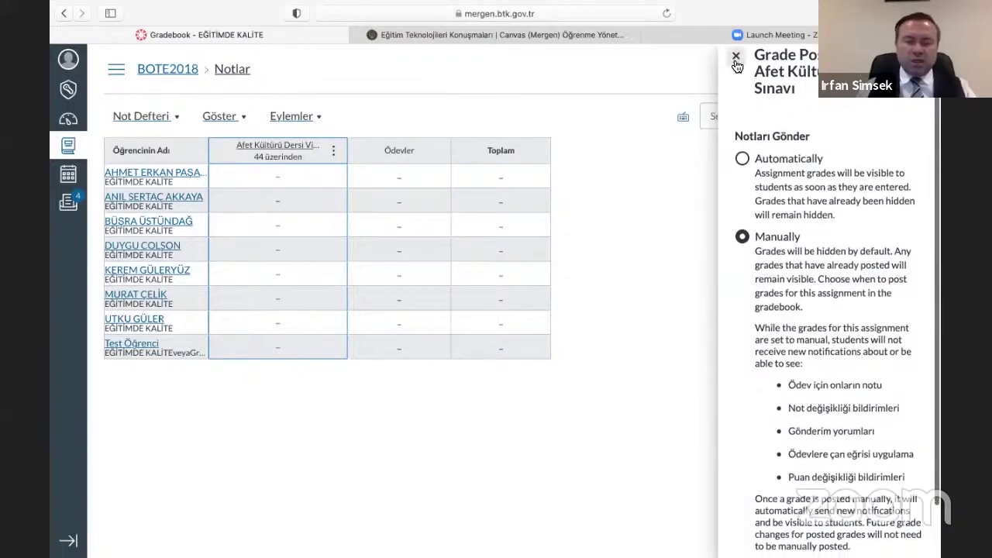
scroll(739, 61, "down", 1)
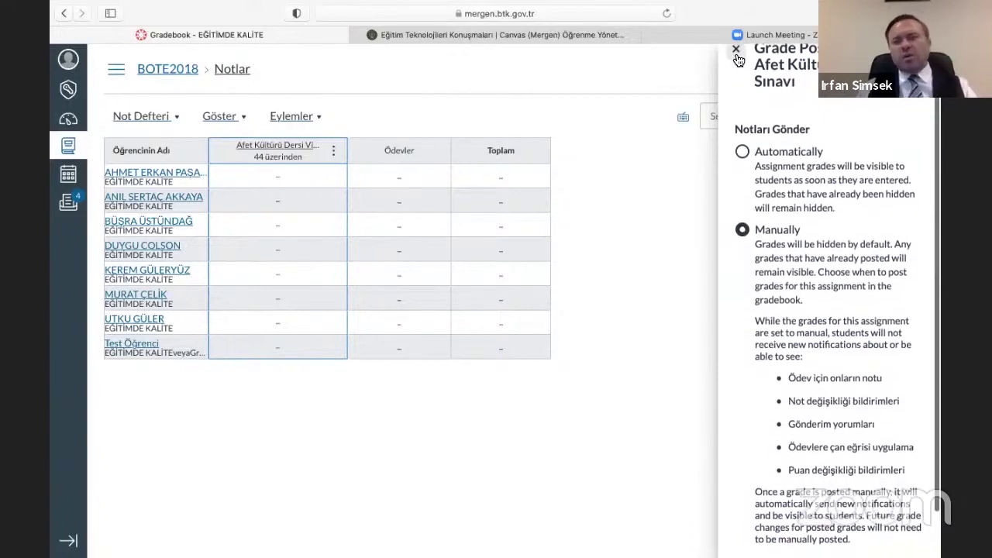
scroll(775, 158, "up", 1)
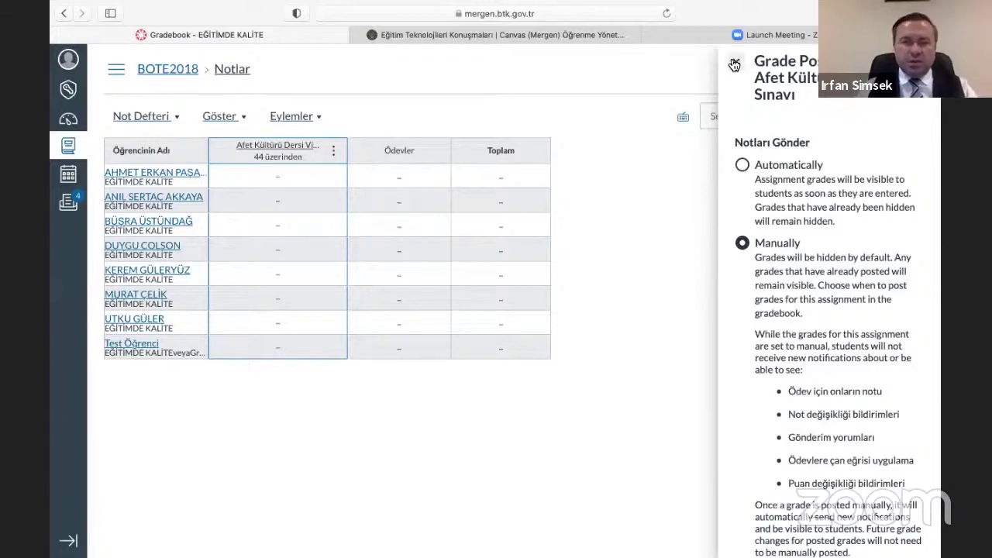
left_click(734, 63)
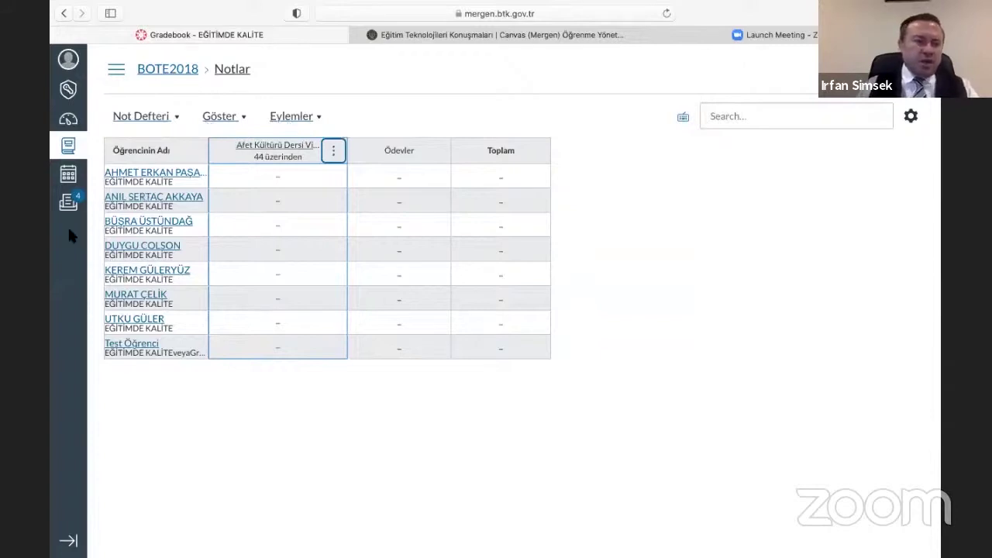
- Revisit the student list on the management page of "Afet Kültürü Dersi Vize Sınavı" in BOTE2018, and return to the quiz page
left_click(167, 69)
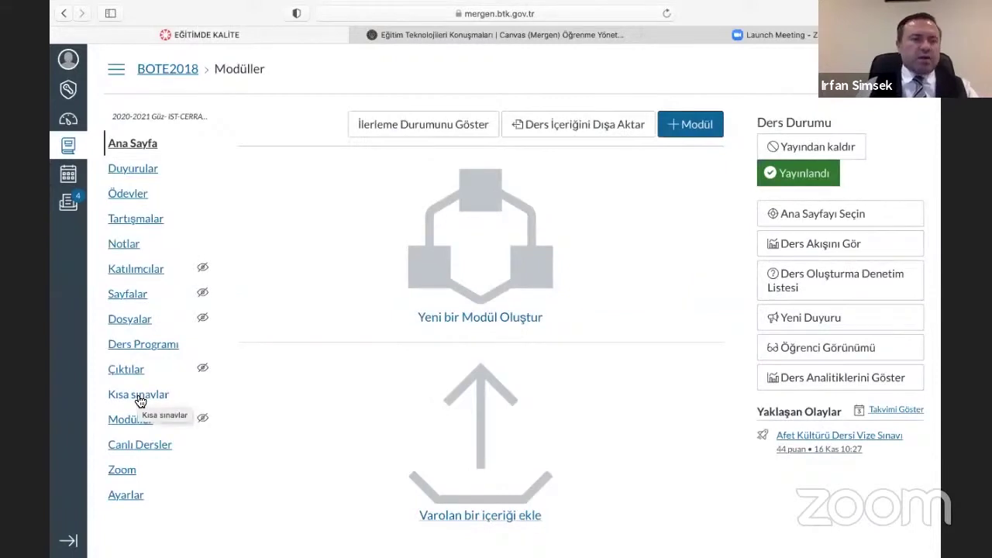
left_click(139, 400)
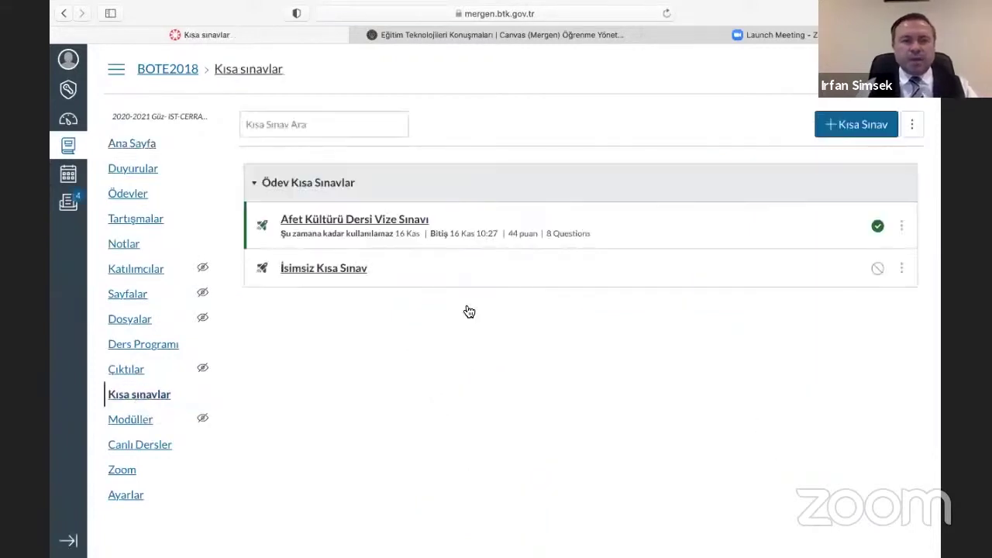
left_click(399, 220)
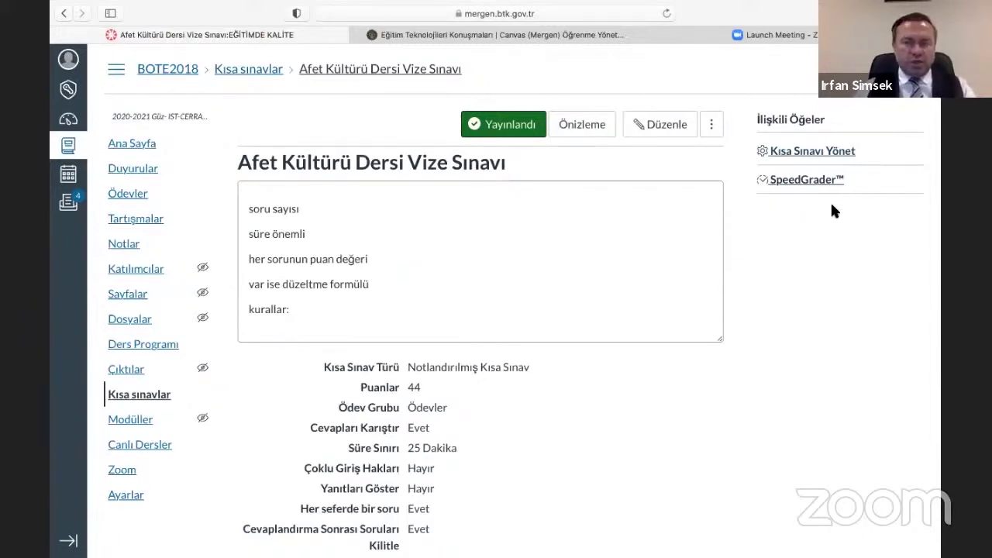
left_click(817, 151)
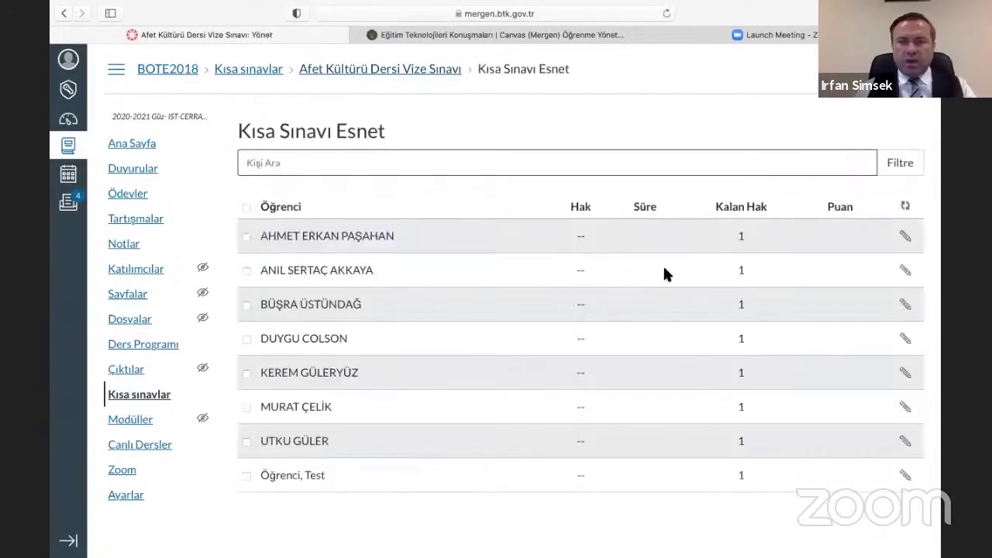
left_click(425, 70)
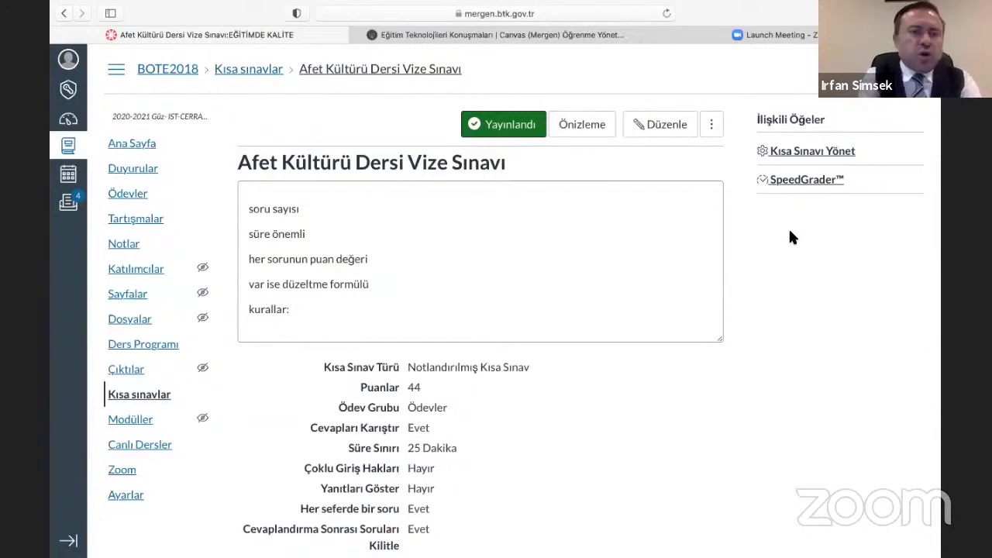
- Open the AFET KÜLTÜRÜ course from the past enrolments in the full course list
left_click(70, 146)
scroll(202, 372, "down", 3)
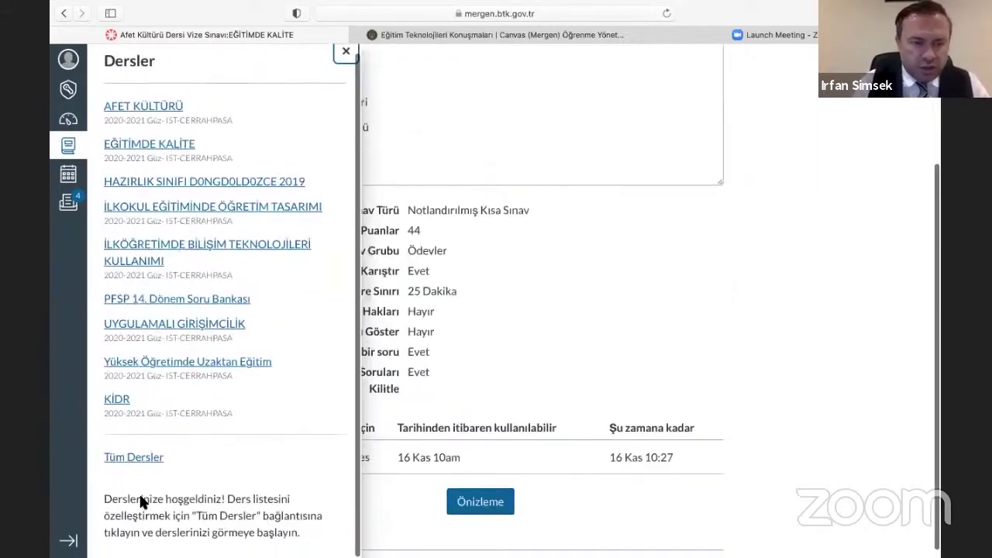
left_click(146, 462)
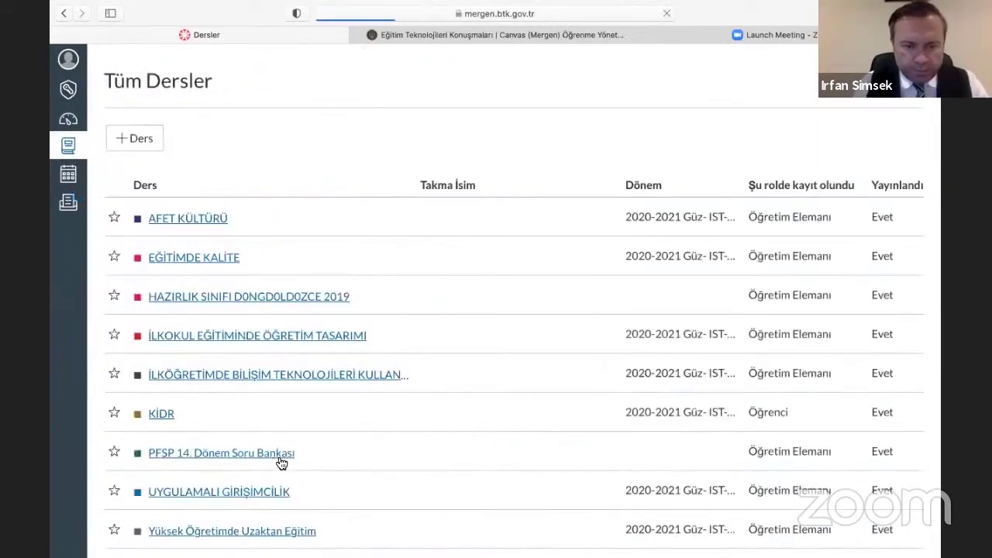
scroll(277, 442, "down", 15)
scroll(201, 306, "up", 5)
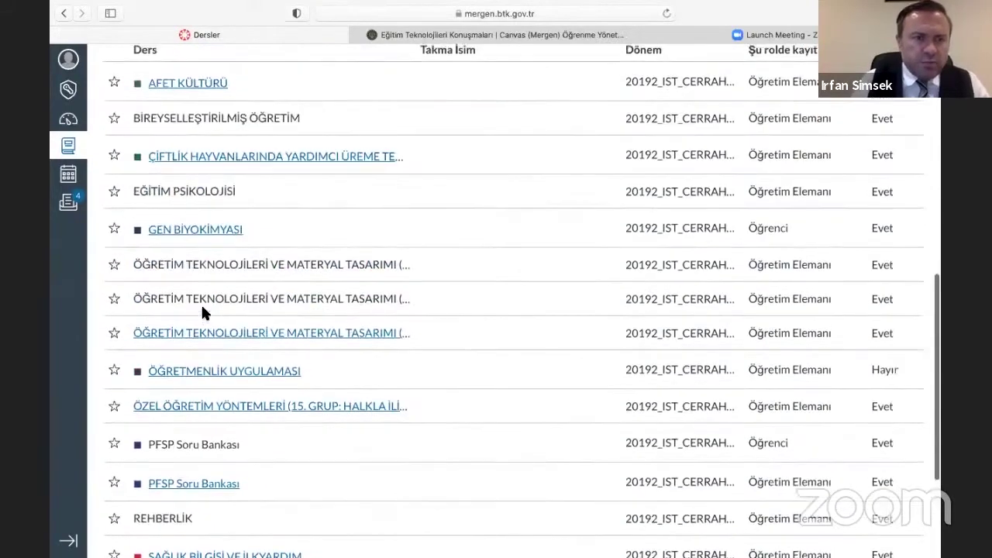
left_click(203, 183)
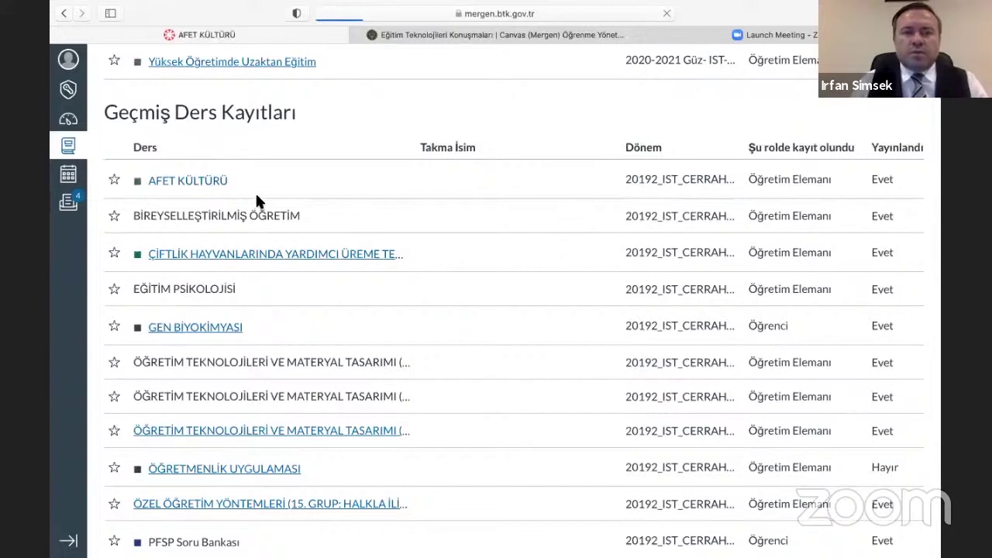
- Open the quiz statistics of "Afet Kültürü Final Sınavı" in the ODAK0001 course
left_click(149, 296)
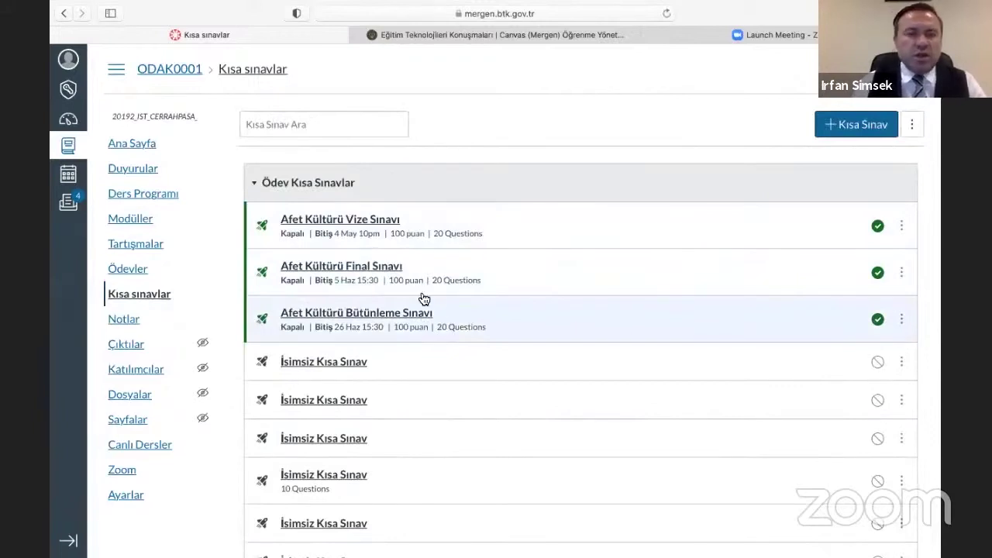
left_click(412, 274)
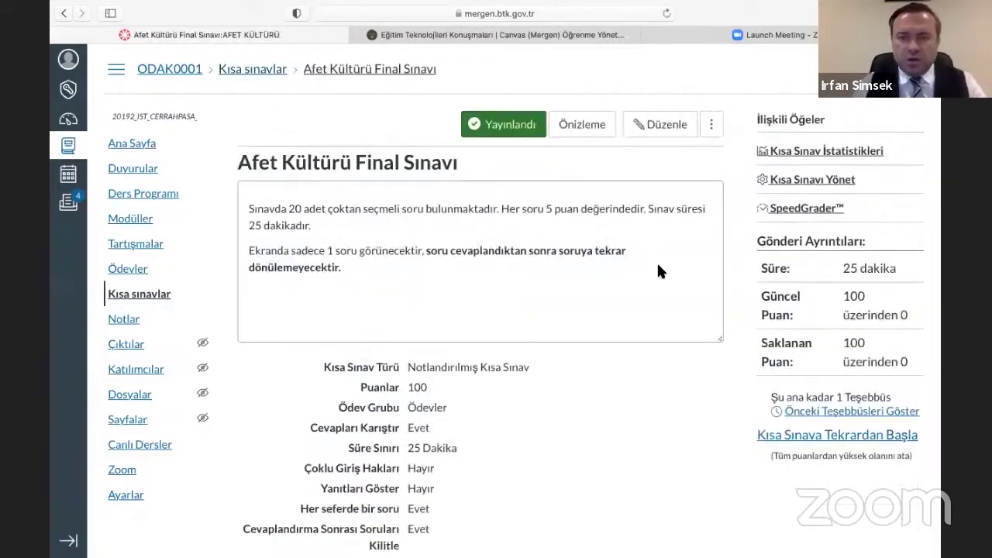
left_click(811, 152)
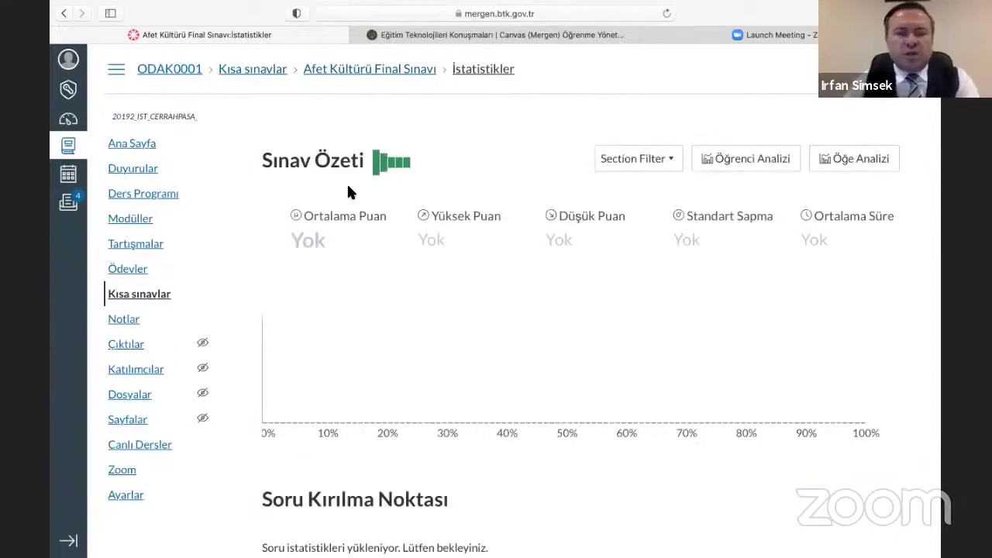
scroll(373, 414, "down", 2)
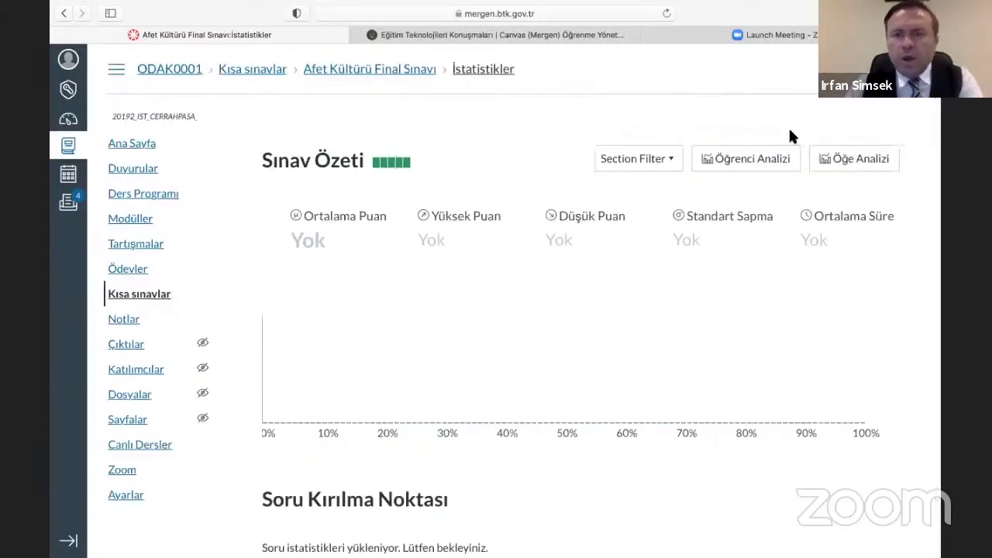
- Generate the student analysis and item analysis reports for the final exam, and allow downloads from mergen.btk.gov.tr
left_click(760, 169)
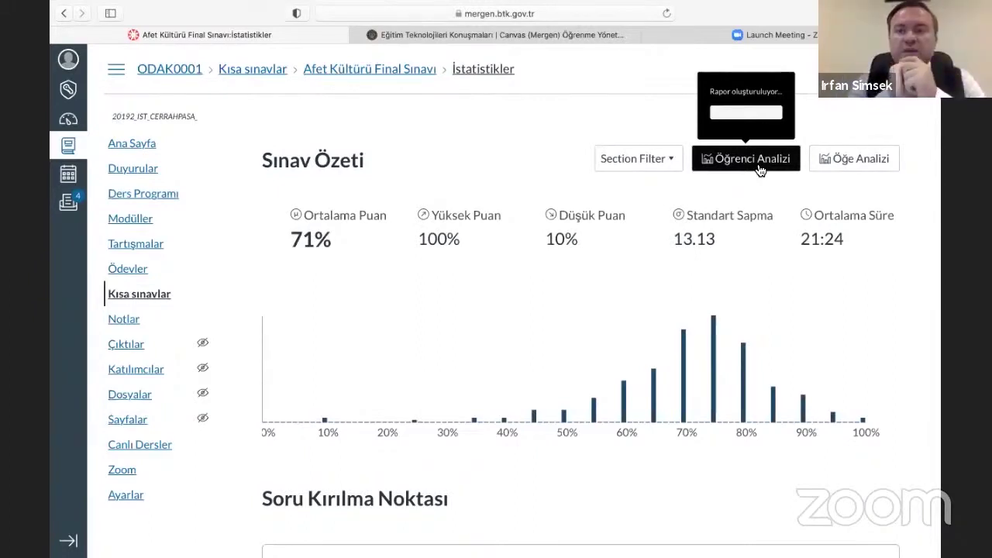
left_click(759, 166)
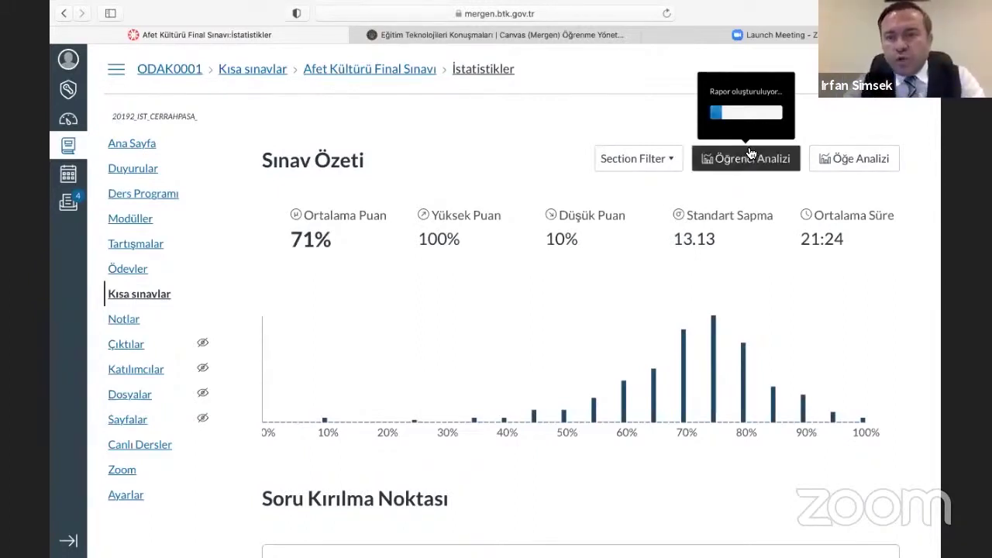
left_click(853, 166)
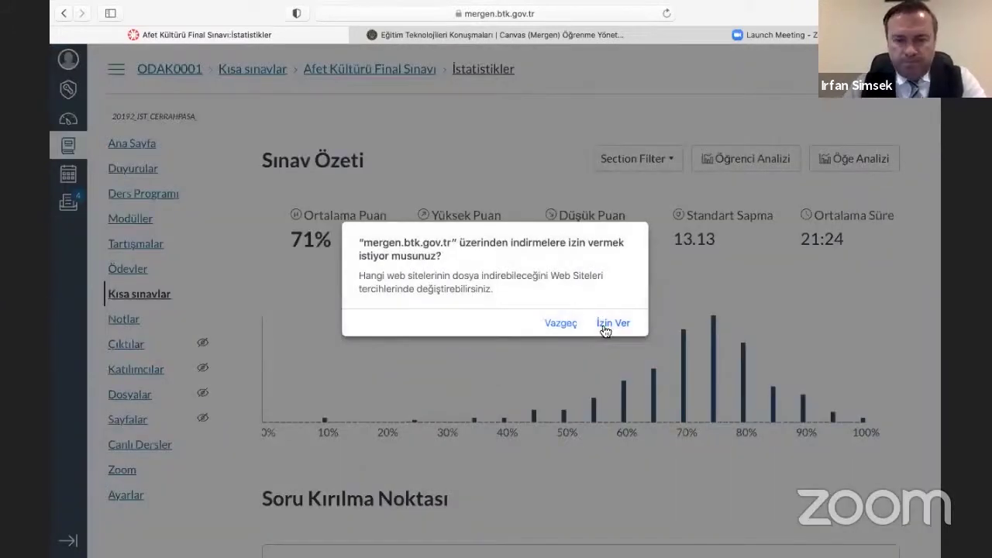
left_click(620, 325)
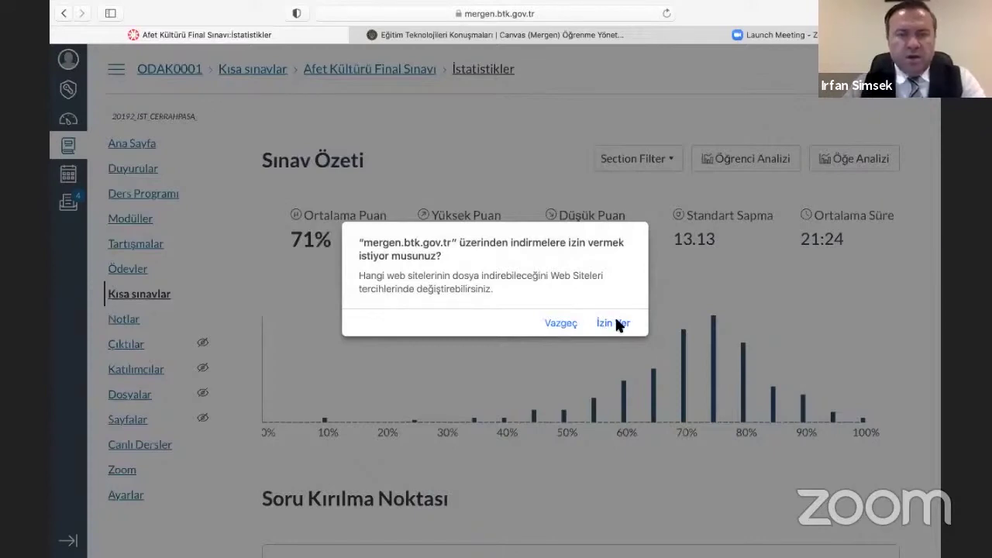
- Examine the score distribution and the question breakdown of the final exam, including answer distributions and discrimination indexes
scroll(618, 326, "down", 1)
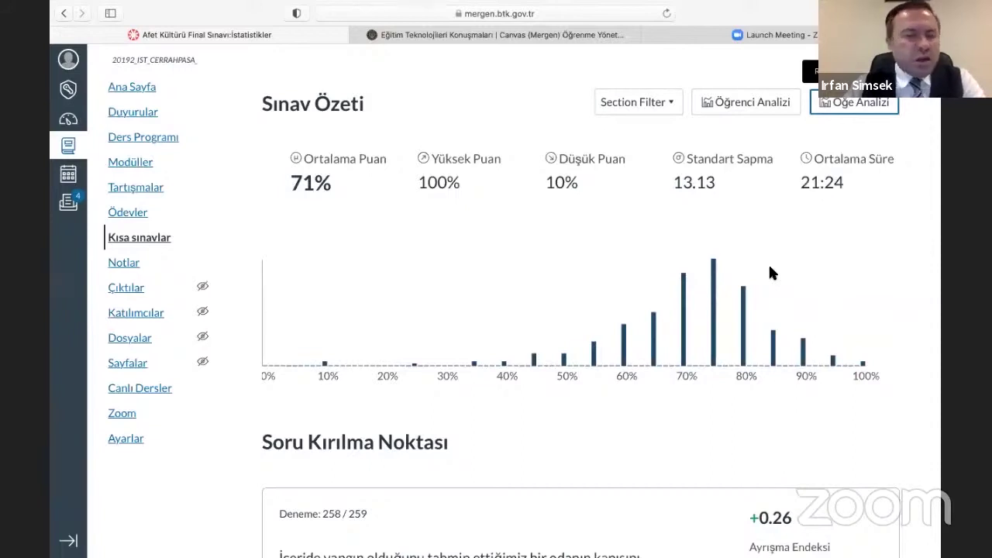
scroll(771, 268, "down", 5)
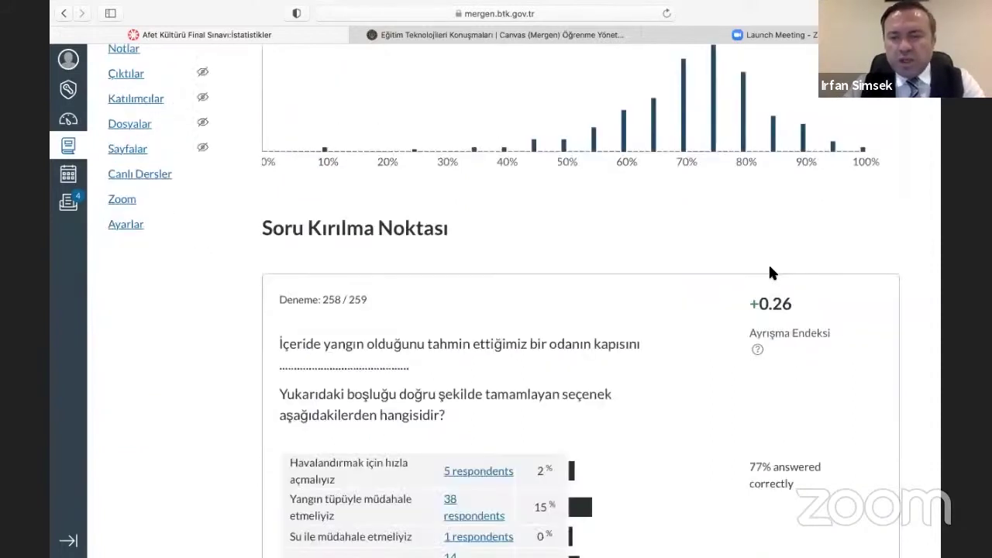
scroll(771, 272, "down", 1)
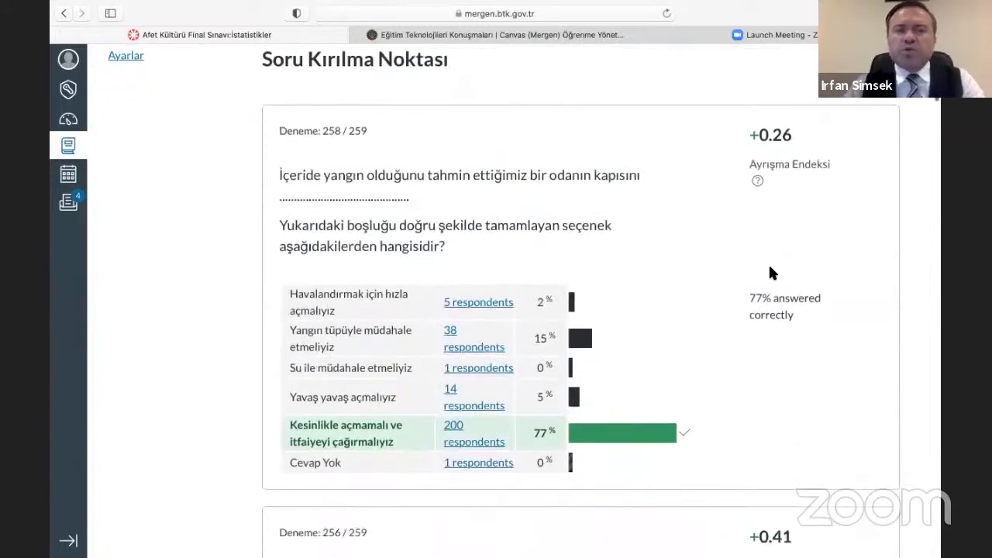
scroll(770, 272, "down", 1)
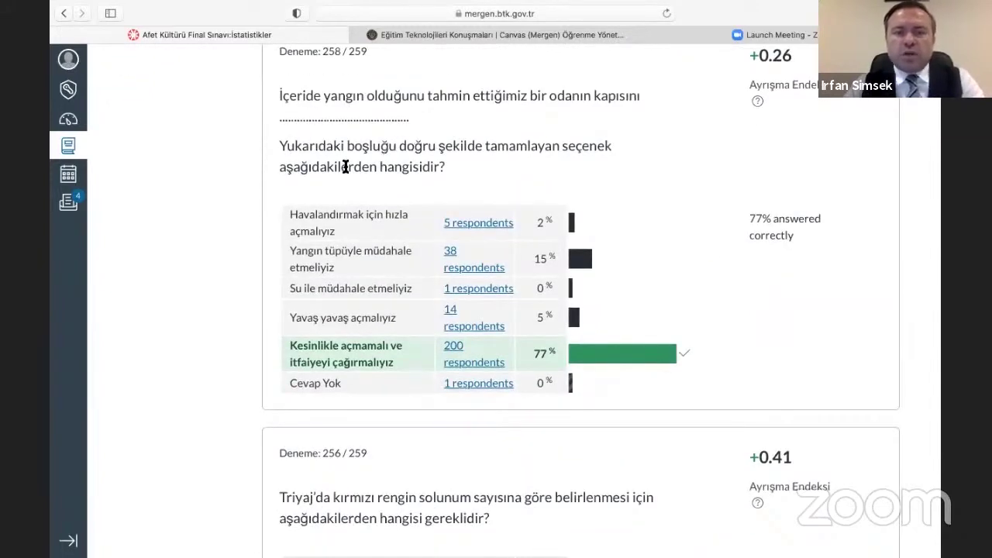
scroll(343, 162, "up", 1)
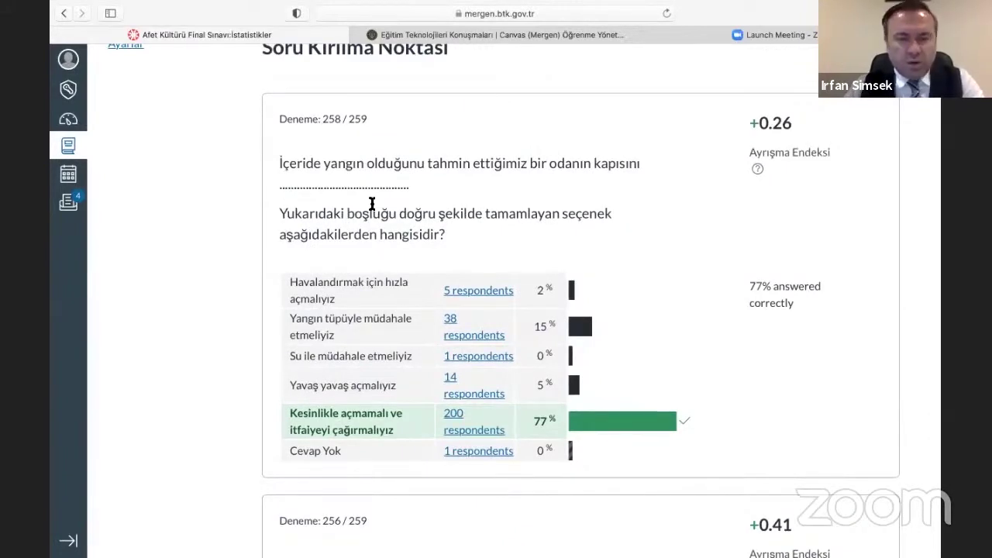
scroll(372, 206, "down", 1)
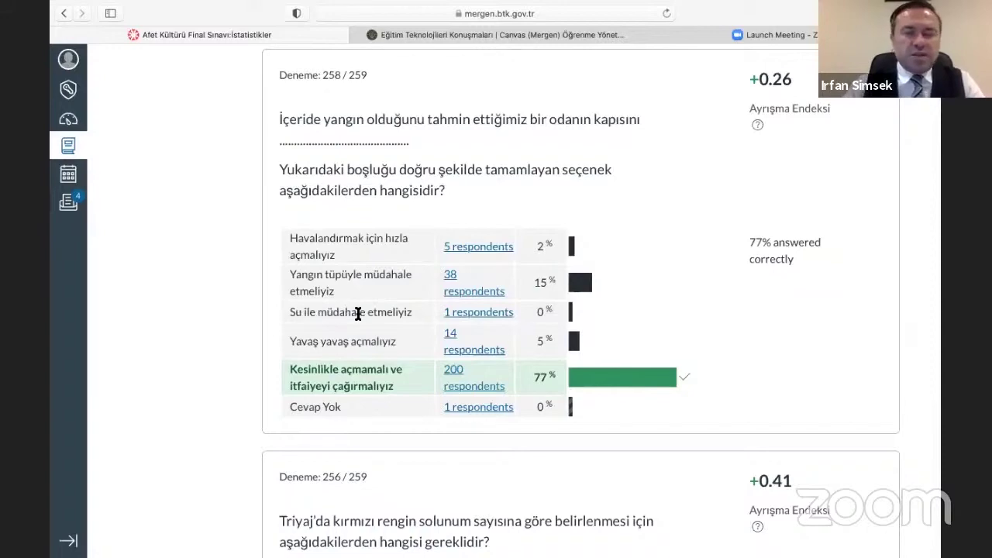
scroll(358, 313, "down", 10)
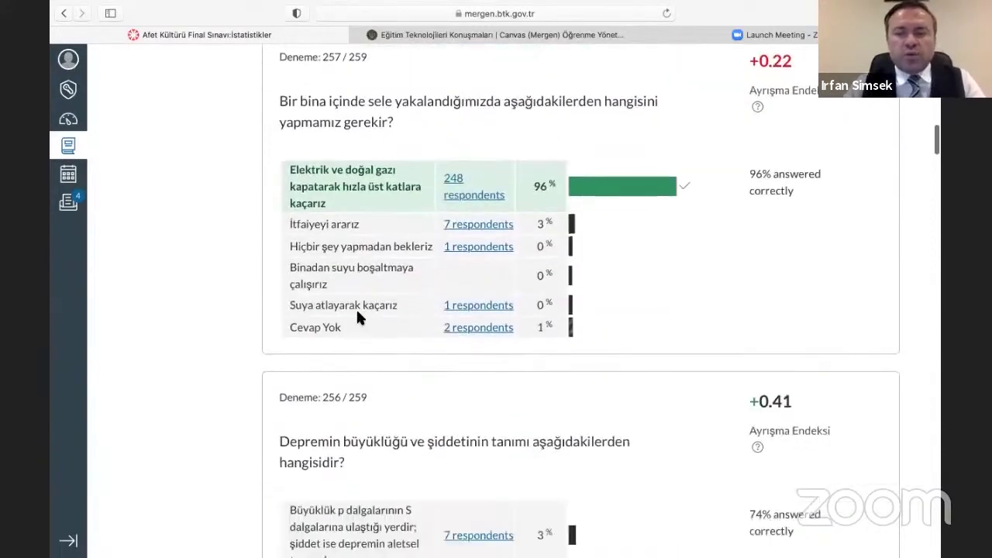
scroll(358, 313, "up", 6)
scroll(358, 313, "down", 2)
scroll(597, 264, "down", 2)
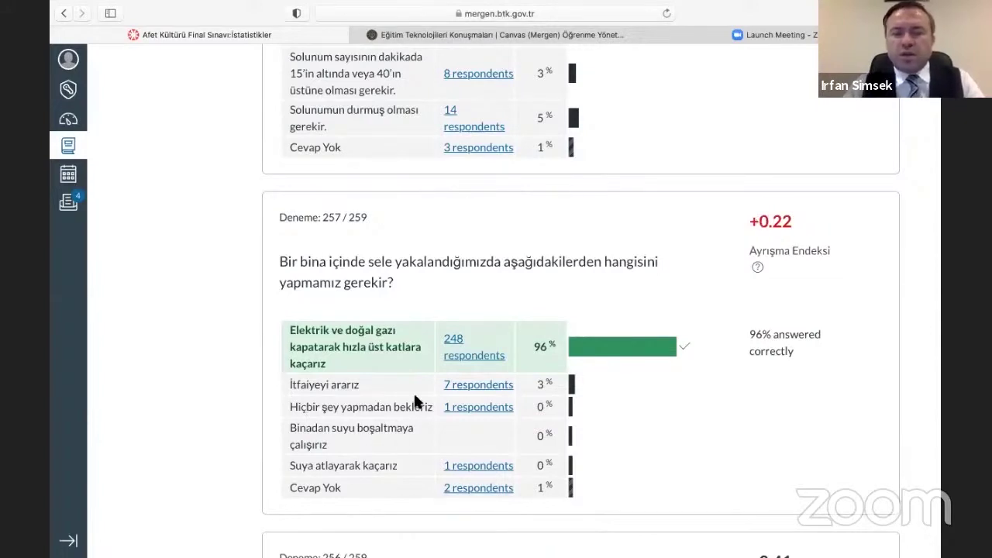
scroll(417, 401, "down", 1)
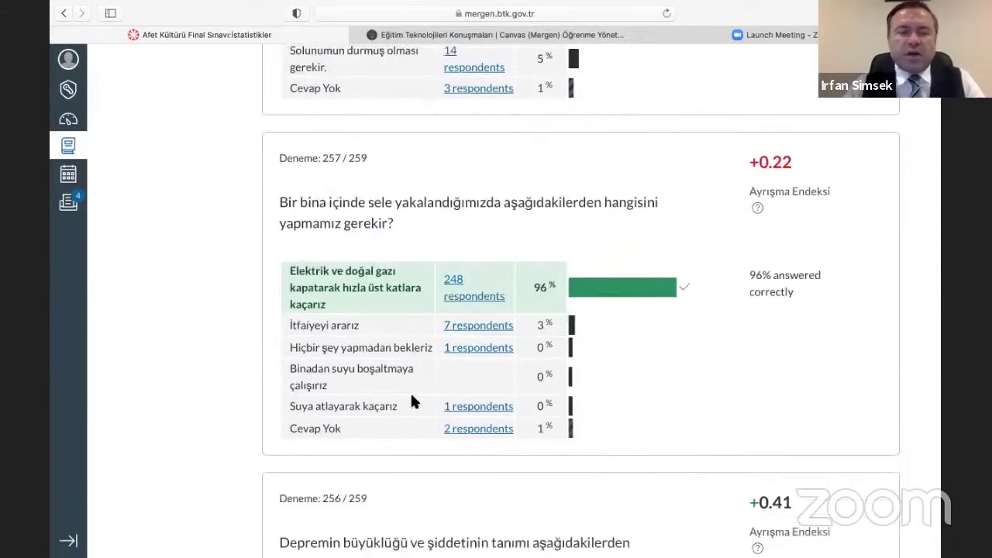
scroll(411, 399, "up", 2)
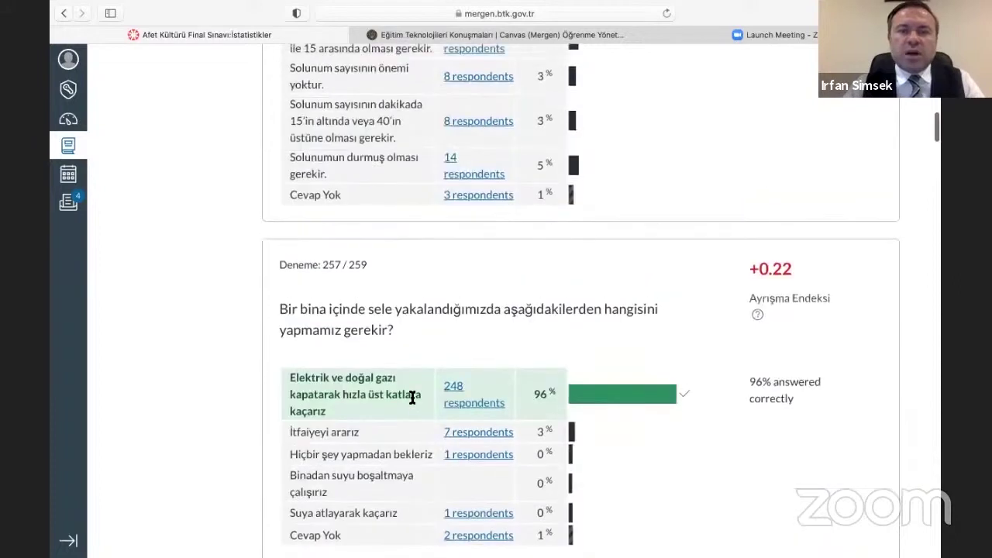
- Review the final exam's remaining question statistics, from the in-building flood question to the urban flood damage question, comparing correct-answer rates and discrimination indexes
scroll(412, 397, "down", 2)
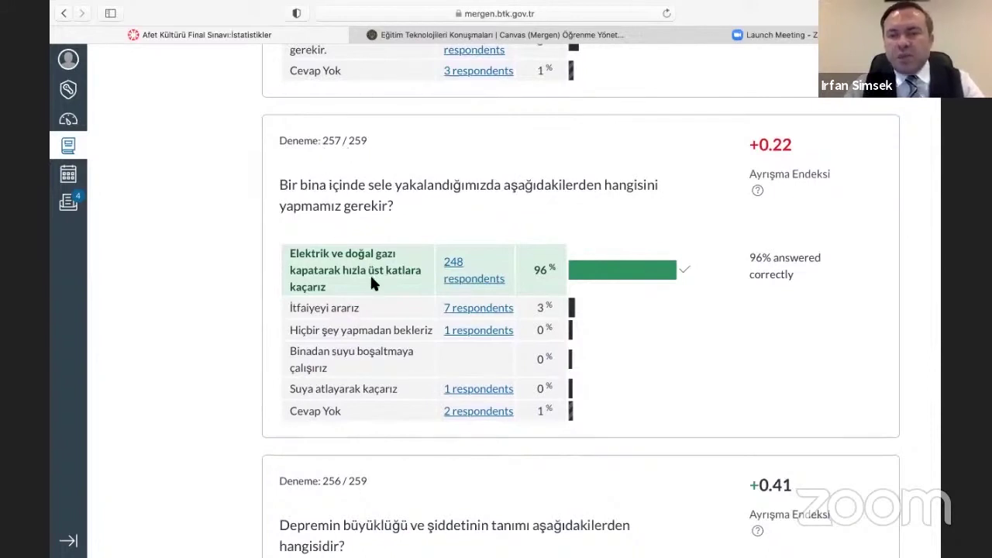
scroll(370, 284, "down", 3)
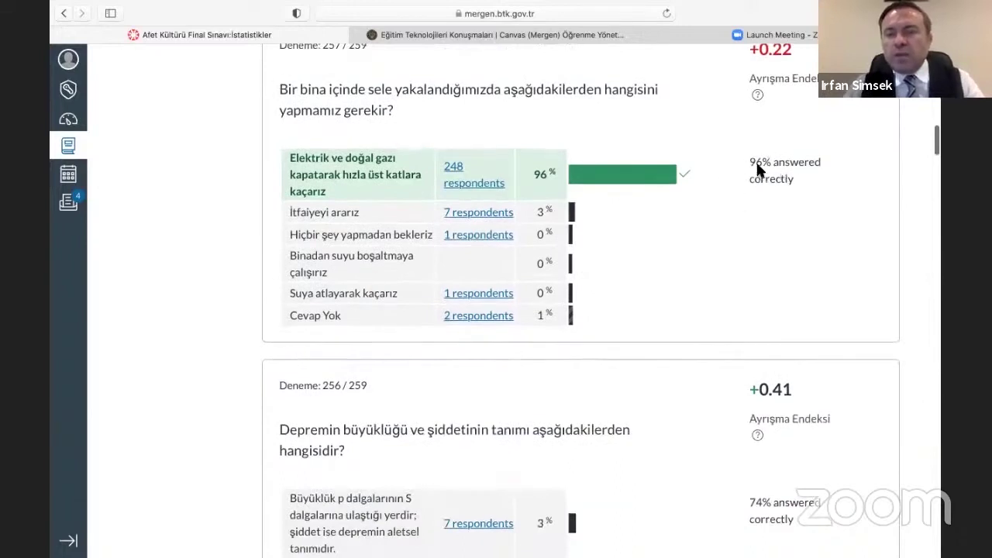
scroll(770, 187, "up", 3)
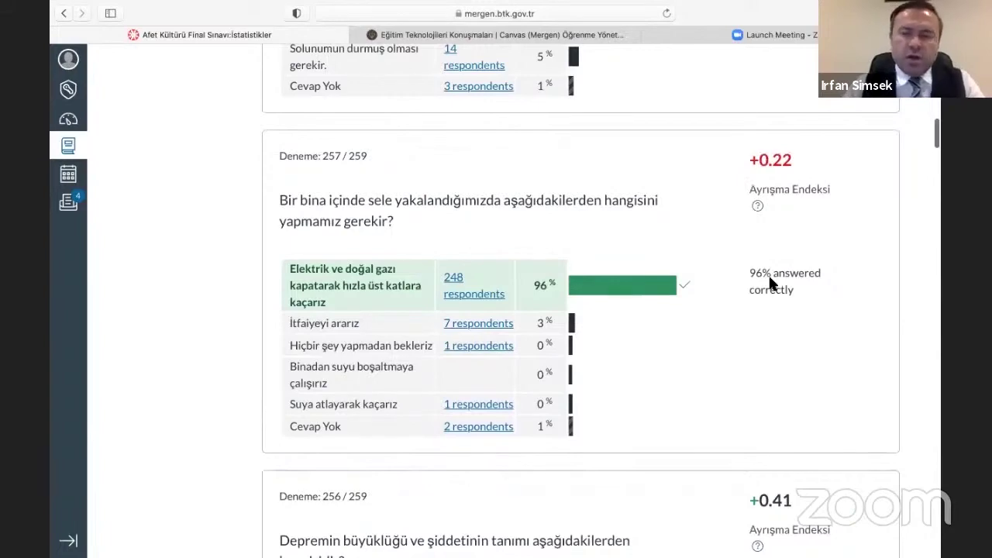
scroll(767, 291, "down", 9)
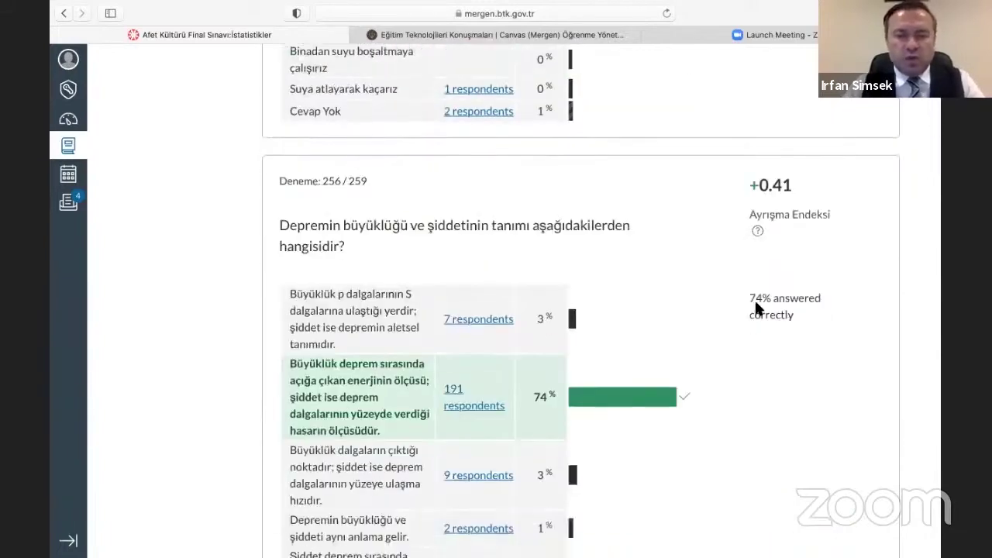
scroll(756, 307, "down", 3)
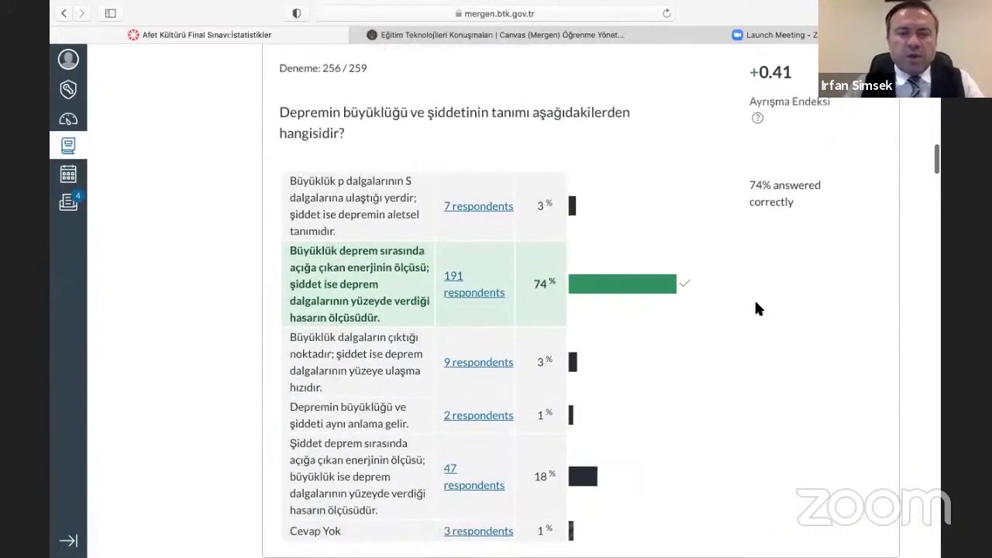
scroll(757, 307, "up", 3)
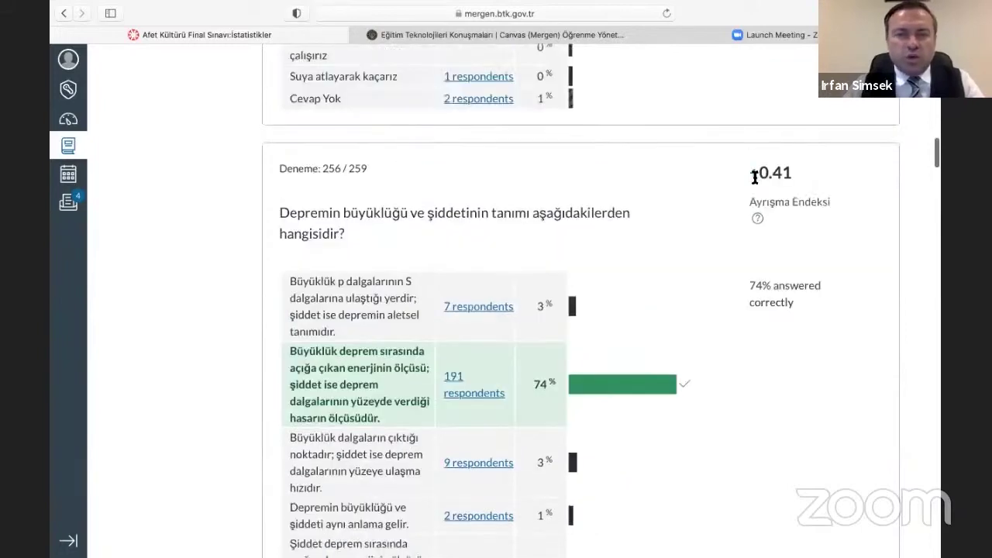
scroll(620, 239, "down", 1)
scroll(619, 240, "down", 20)
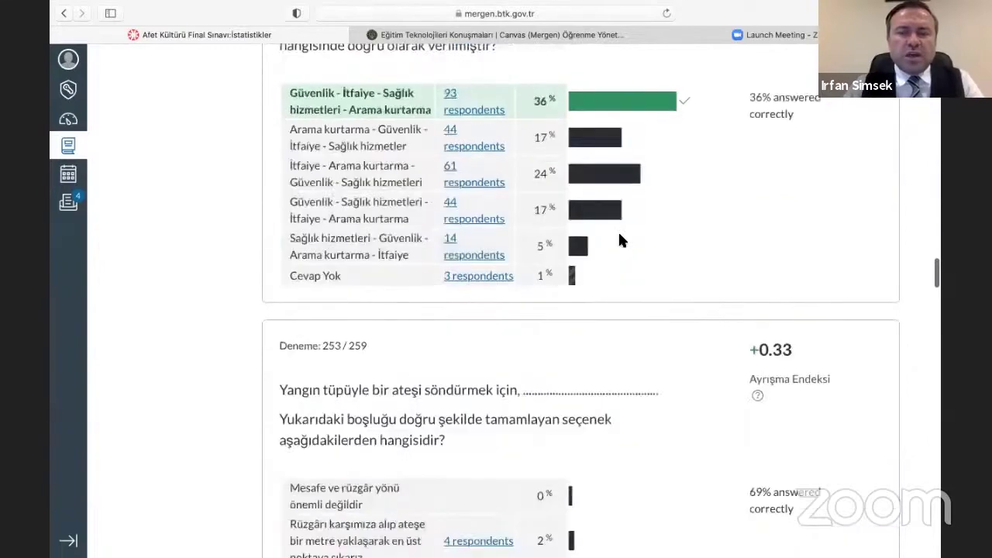
scroll(619, 241, "down", 10)
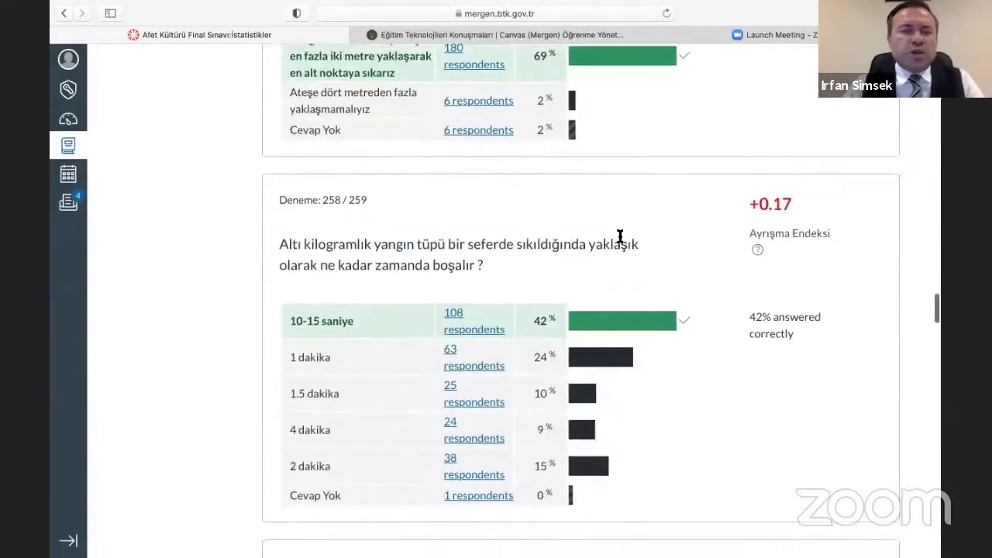
scroll(620, 236, "down", 5)
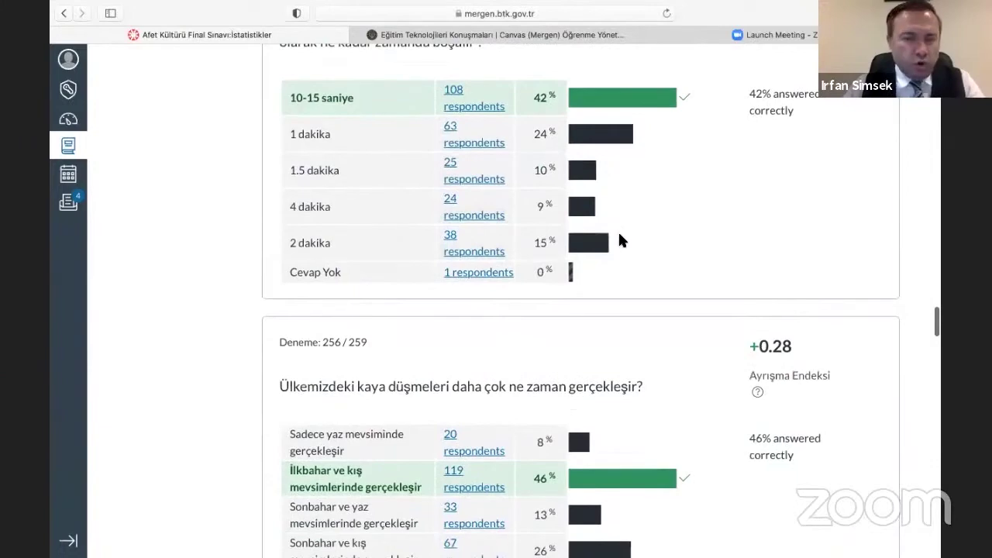
scroll(620, 240, "down", 5)
scroll(619, 241, "down", 5)
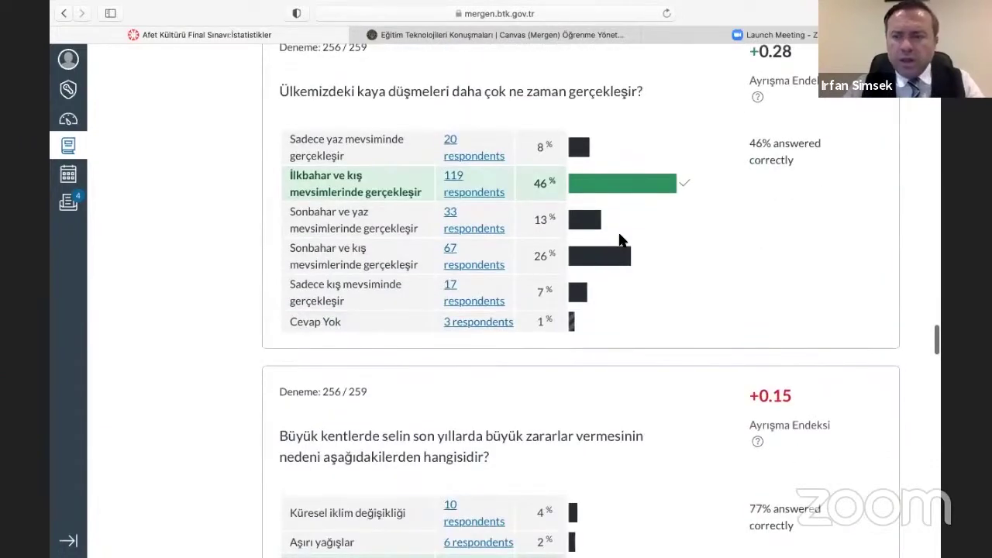
scroll(619, 240, "down", 20)
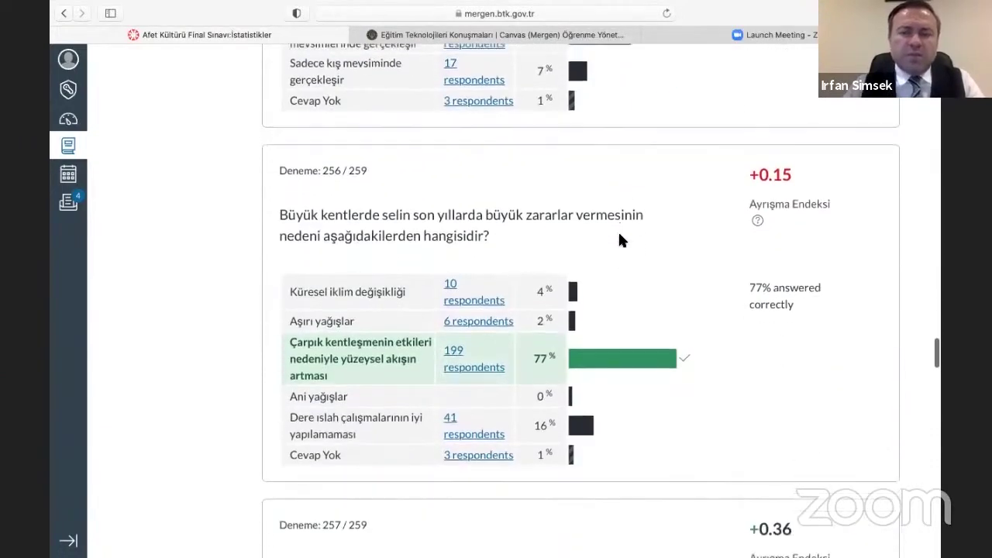
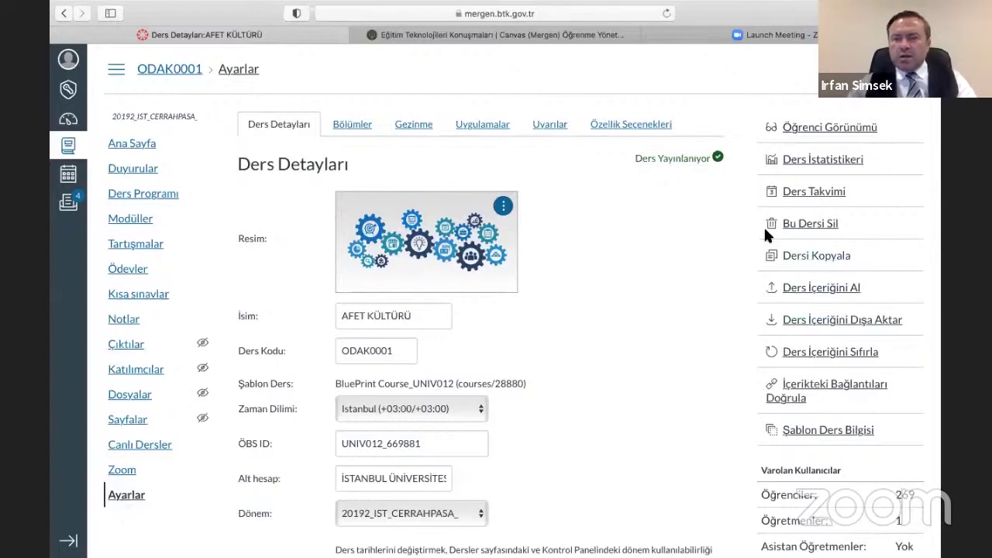
- Open the content export page of the ODAK0001 course and set the export type to Kısa Sınav
scroll(702, 246, "down", 1)
scroll(702, 246, "down", 2)
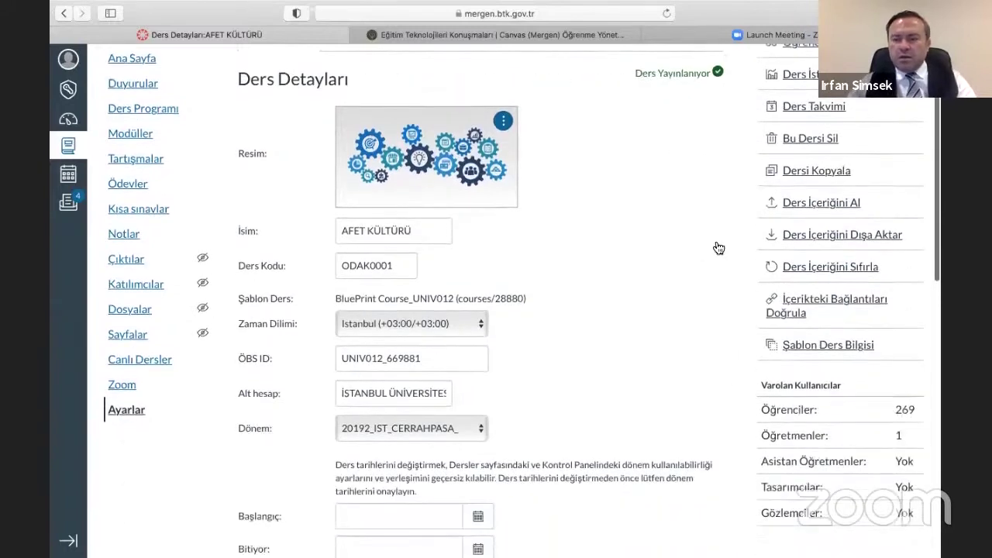
left_click(842, 237)
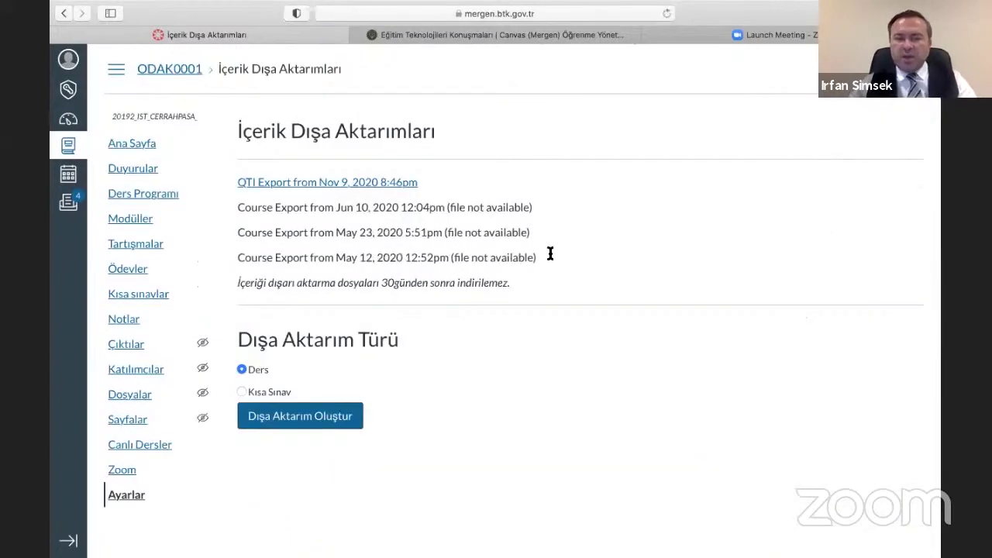
left_click(243, 392)
scroll(315, 370, "down", 5)
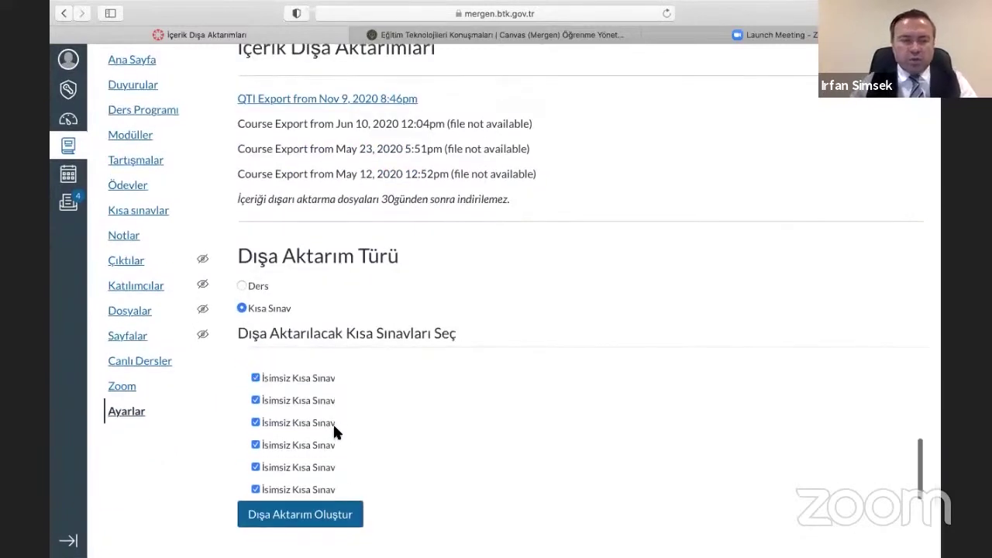
scroll(333, 423, "up", 3)
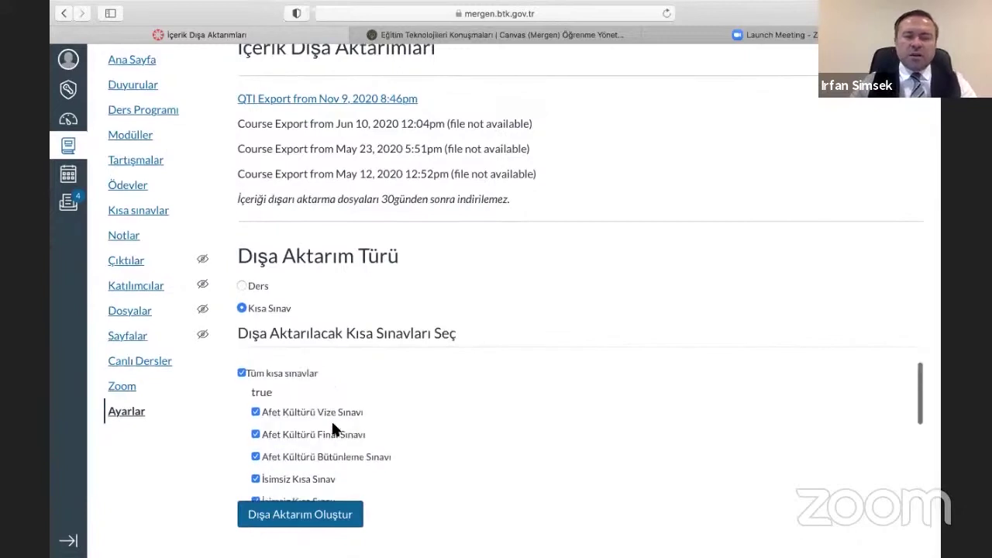
- Export only the Afet Kültürü Vize Sınavı quiz and download the new export file
left_click(241, 373)
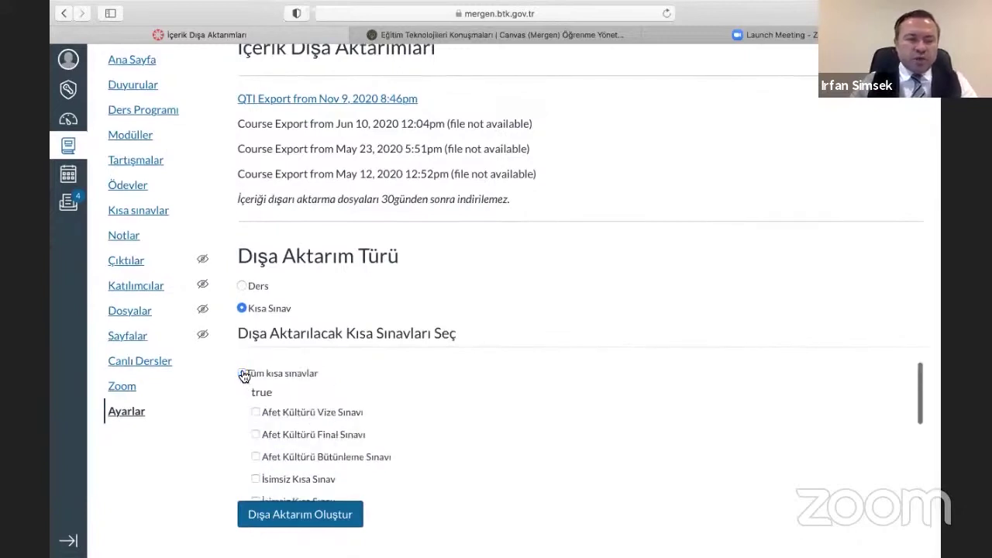
left_click(256, 413)
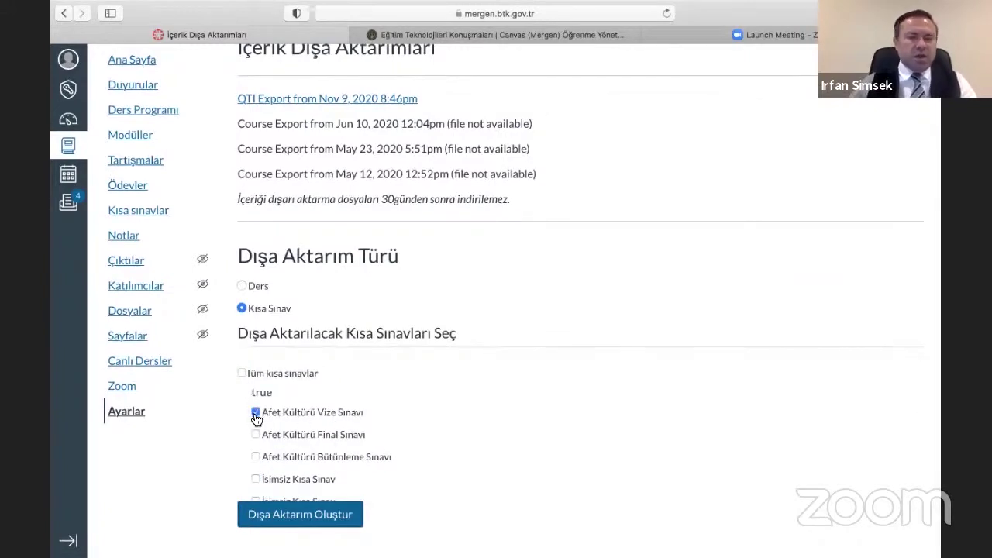
left_click(325, 521)
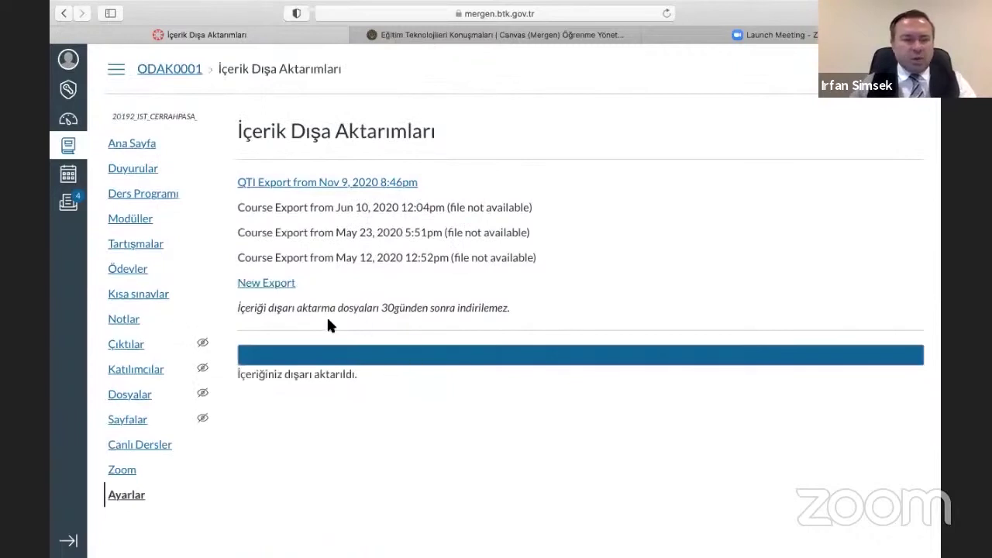
left_click(260, 285)
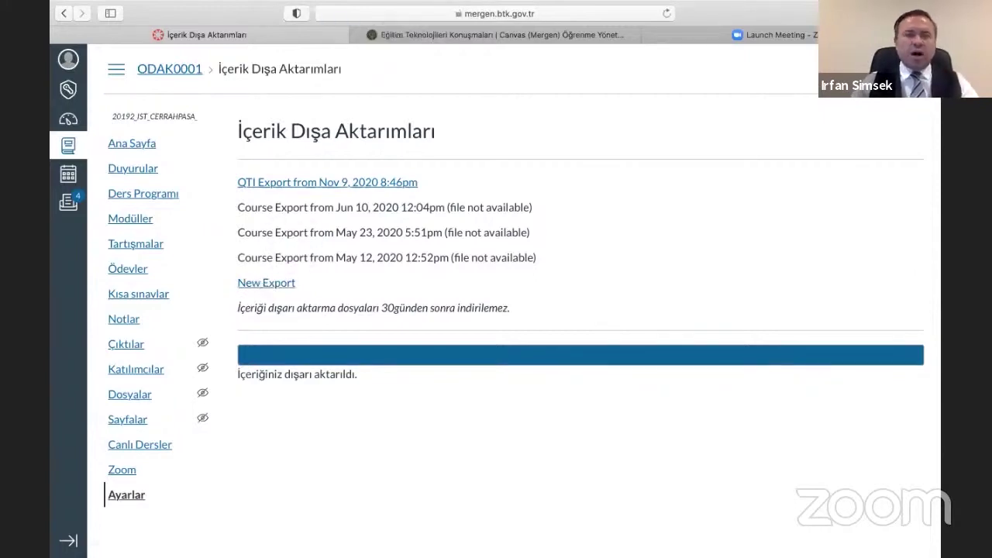
- Open the course's content import page and set the content type to Mergen Dersi Dışarı Aktarma Paketi
left_click(127, 496)
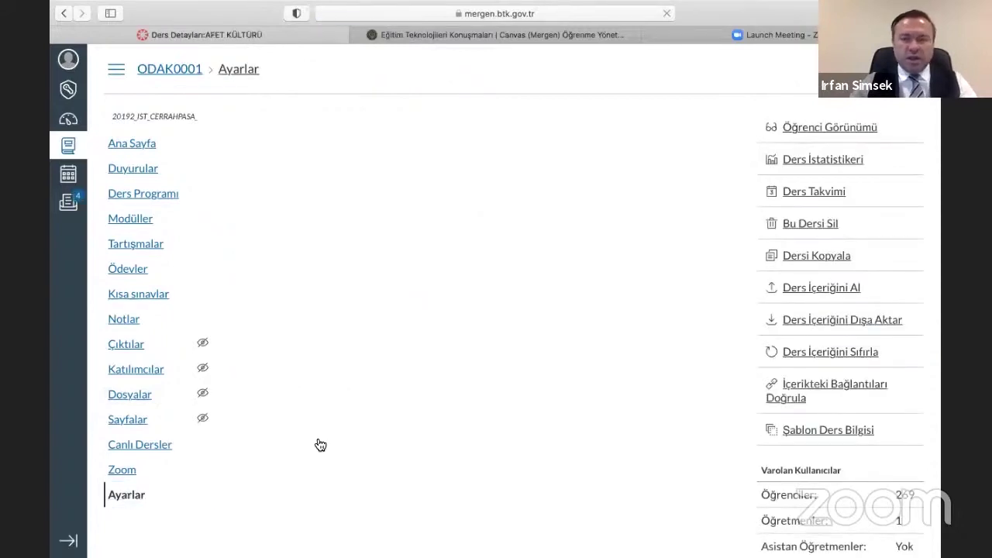
left_click(803, 292)
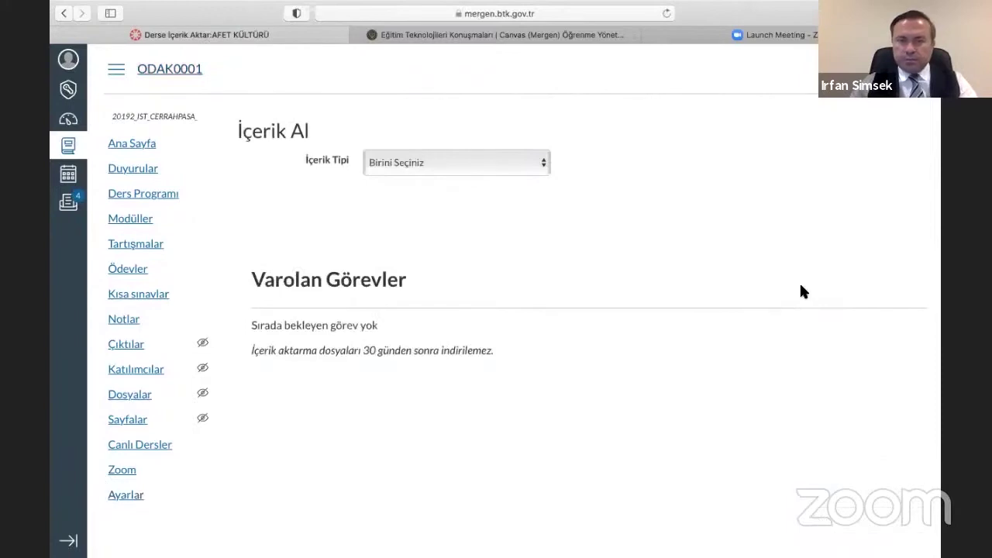
left_click(400, 163)
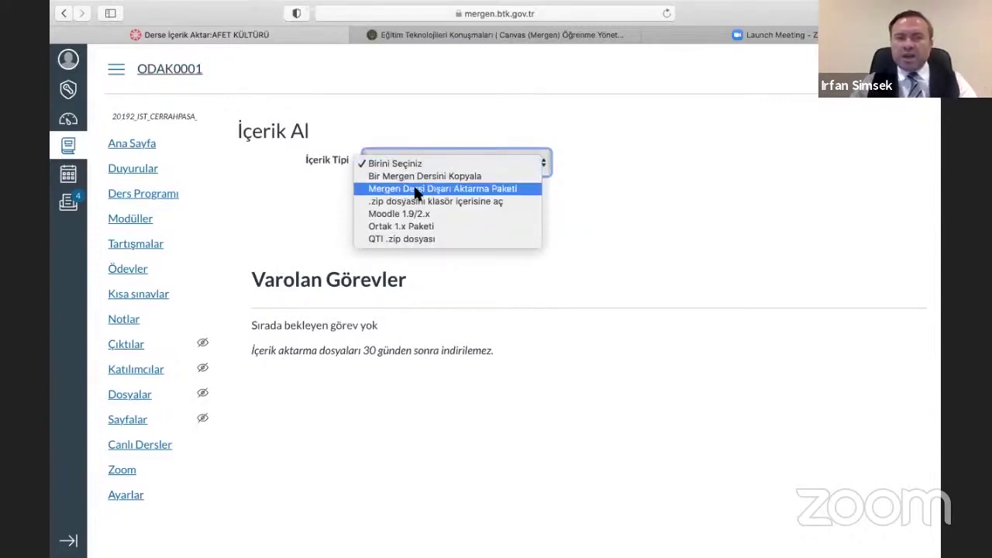
left_click(411, 189)
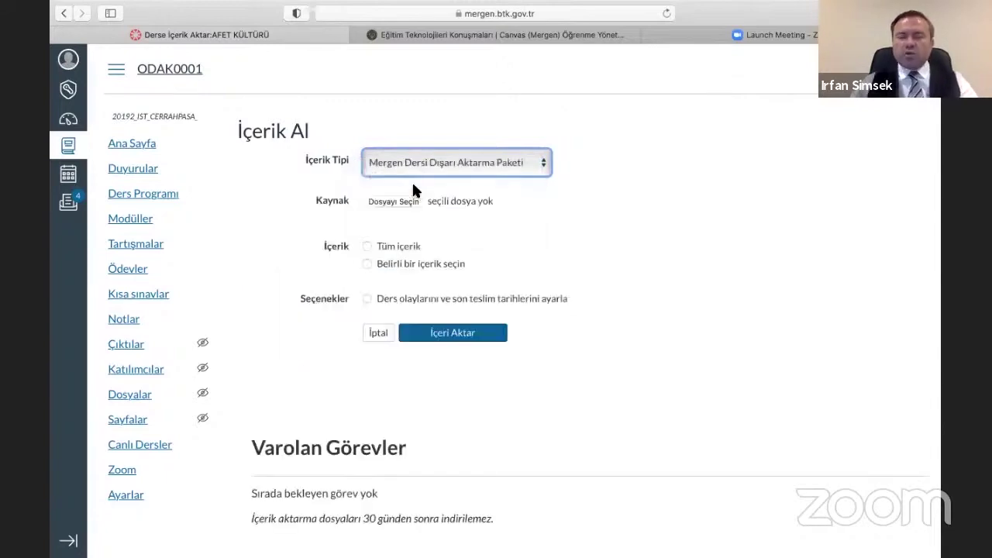
- Try to choose afet-kulturu-quiz-export from the İndirilenler folder as the import source
left_click(403, 200)
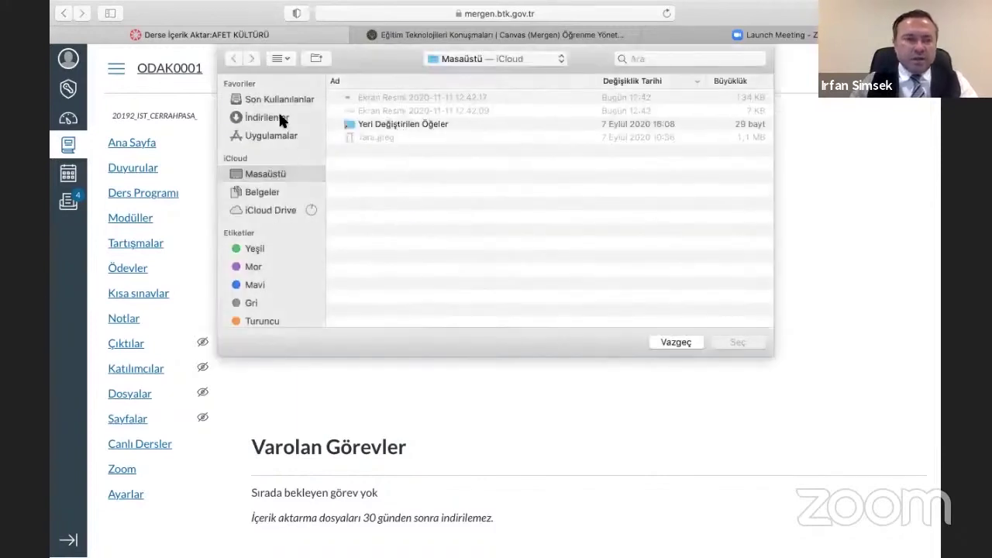
left_click(280, 116)
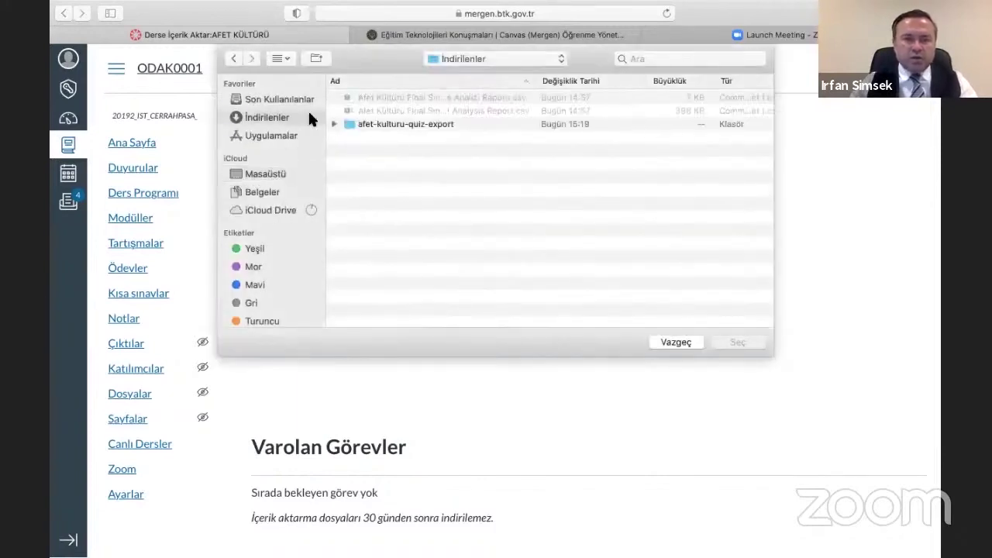
double_click(379, 124)
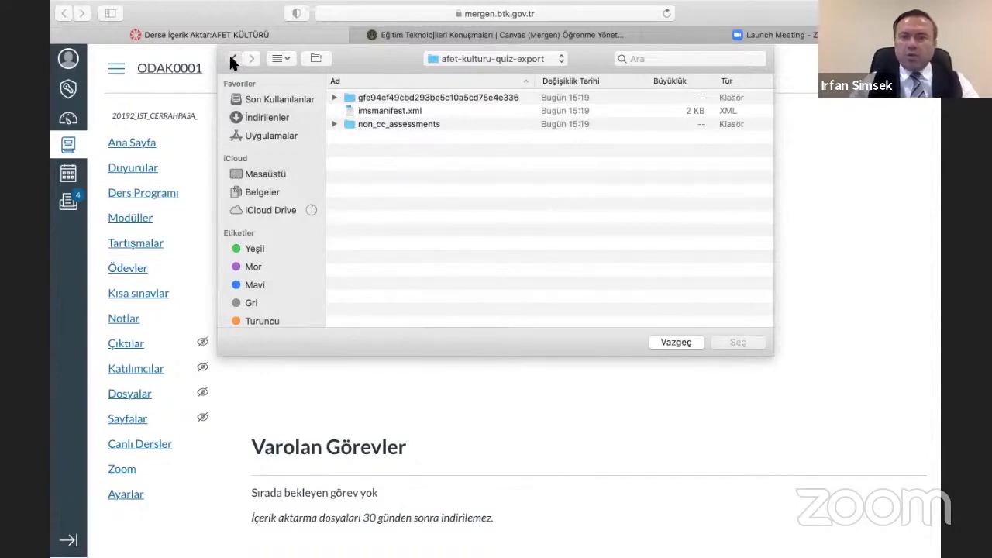
left_click(232, 59)
left_click(385, 124)
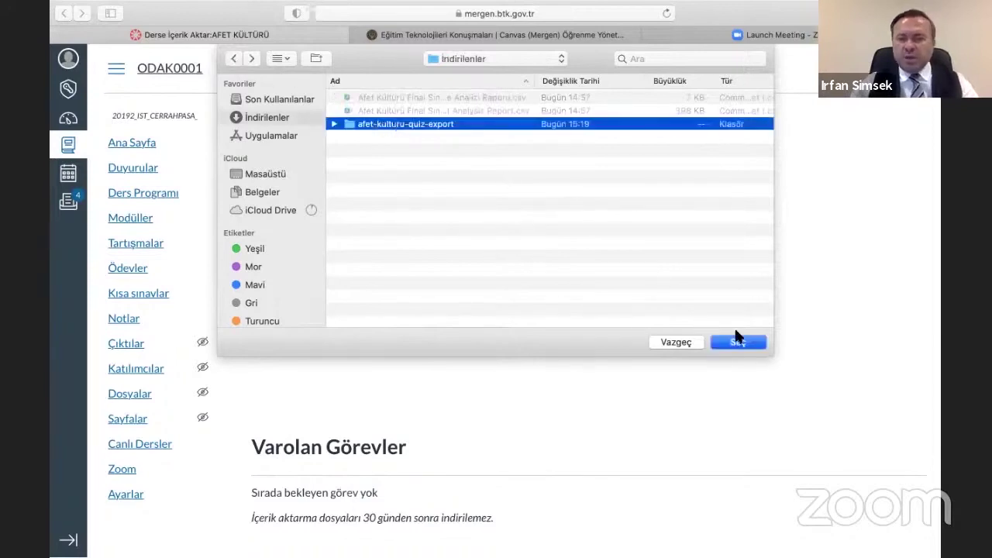
left_click(738, 342)
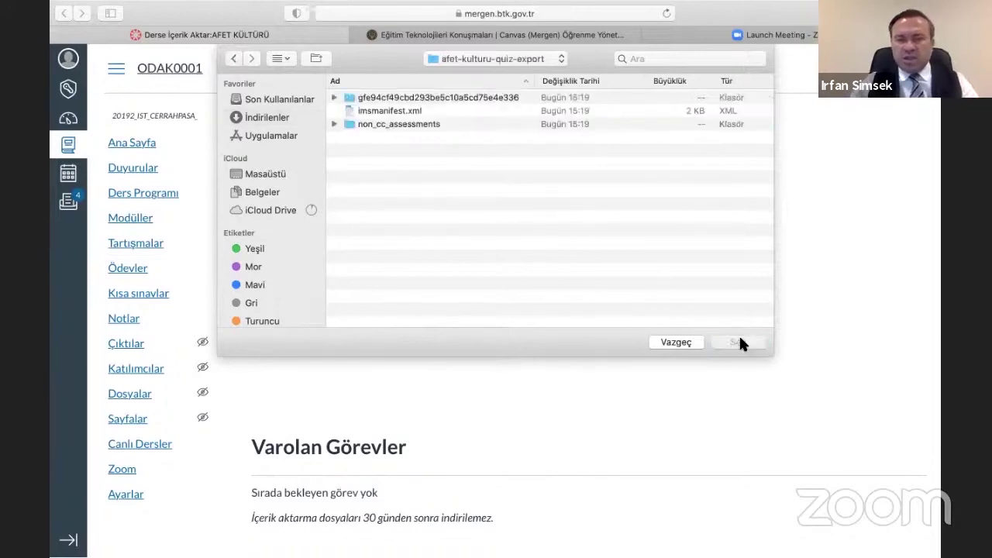
left_click(677, 343)
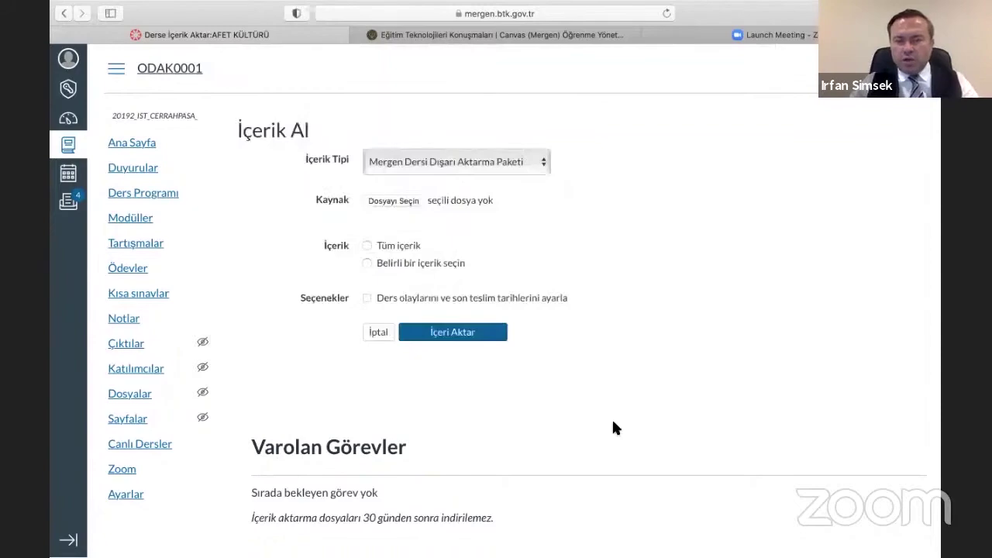
- Switch to Finder, inspect the contents of the afet-kulturu-quiz-export folder in İndirilenler, and select the folder
key("super+Tab")
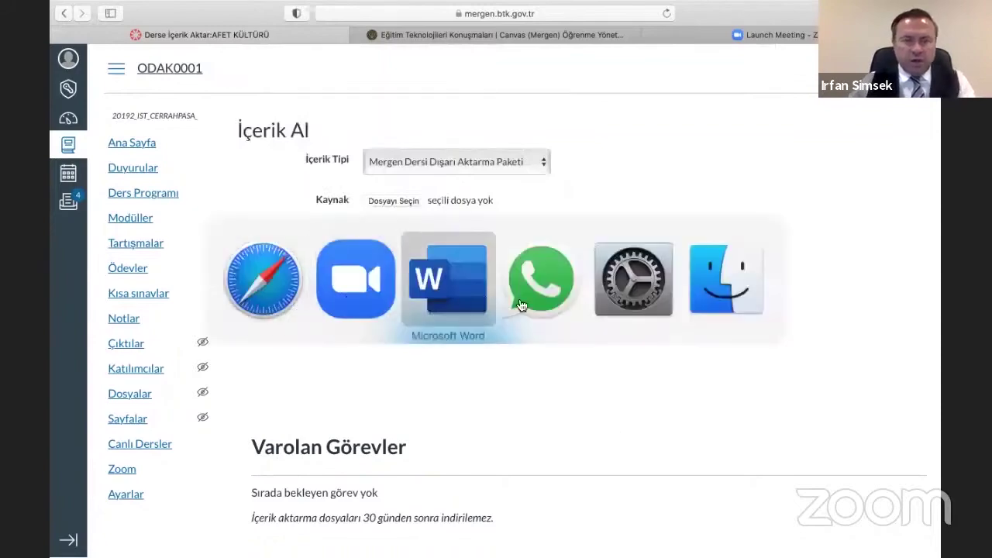
left_click(744, 302)
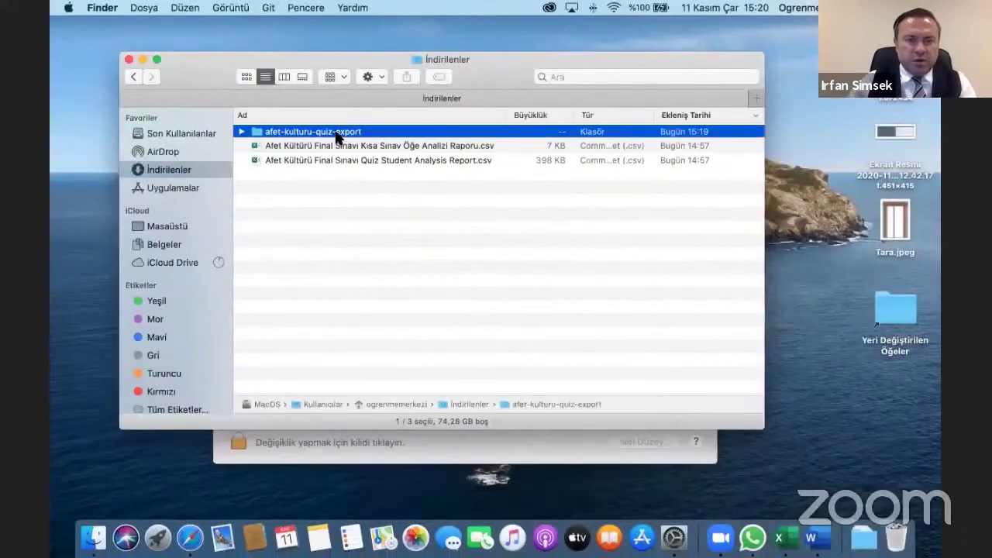
double_click(334, 127)
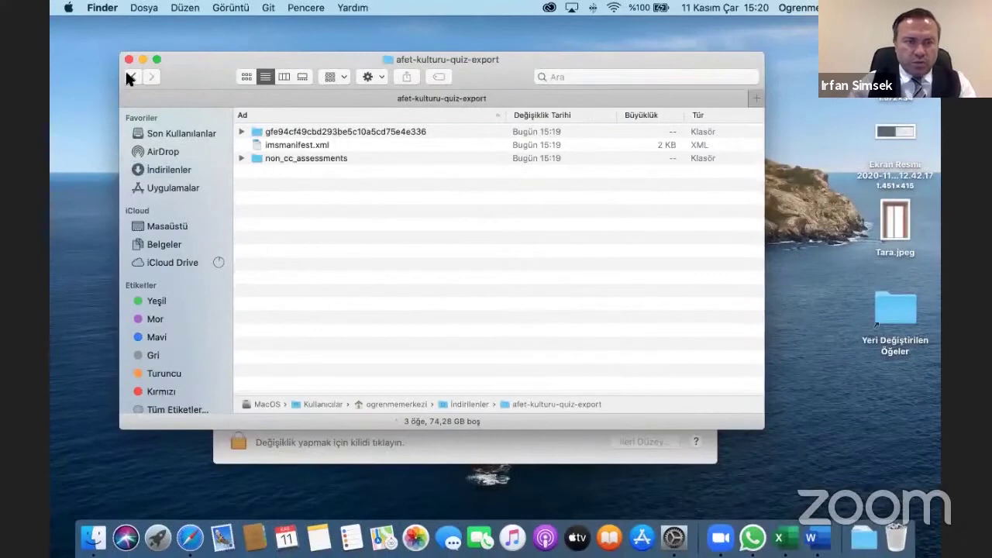
left_click(133, 76)
left_click(351, 132)
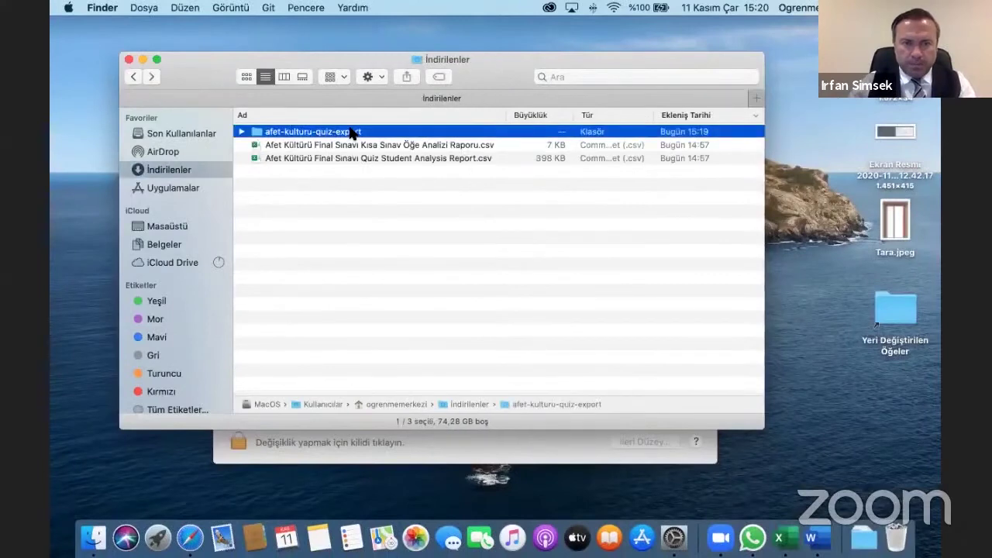
key("Escape")
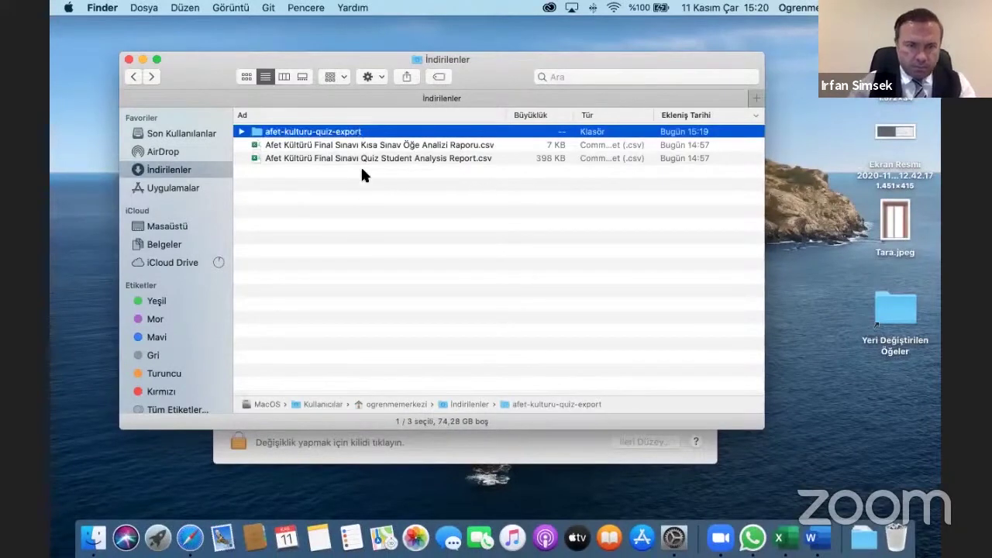
- Compress the afet-kulturu-quiz-export folder in İndirilenler into a zip archive
right_click(362, 170)
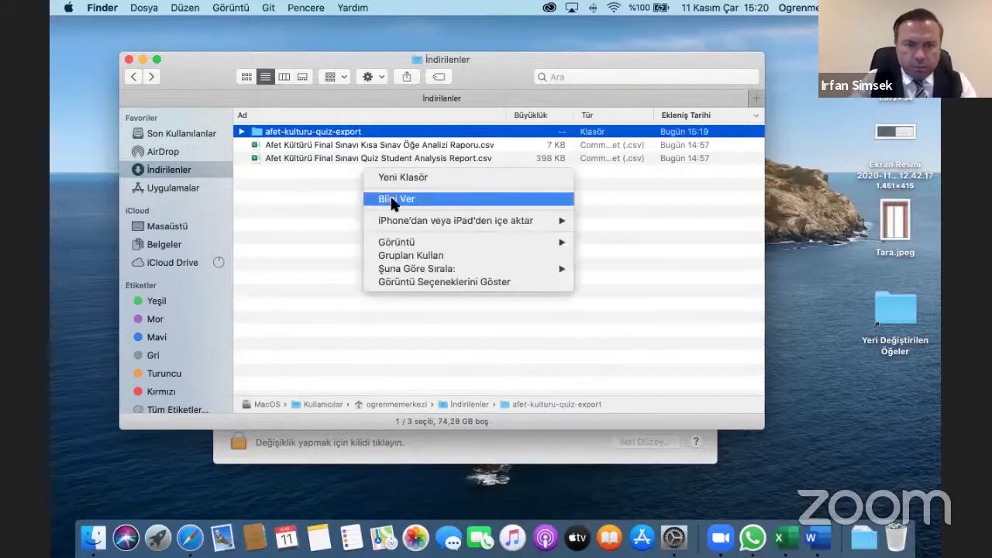
right_click(355, 132)
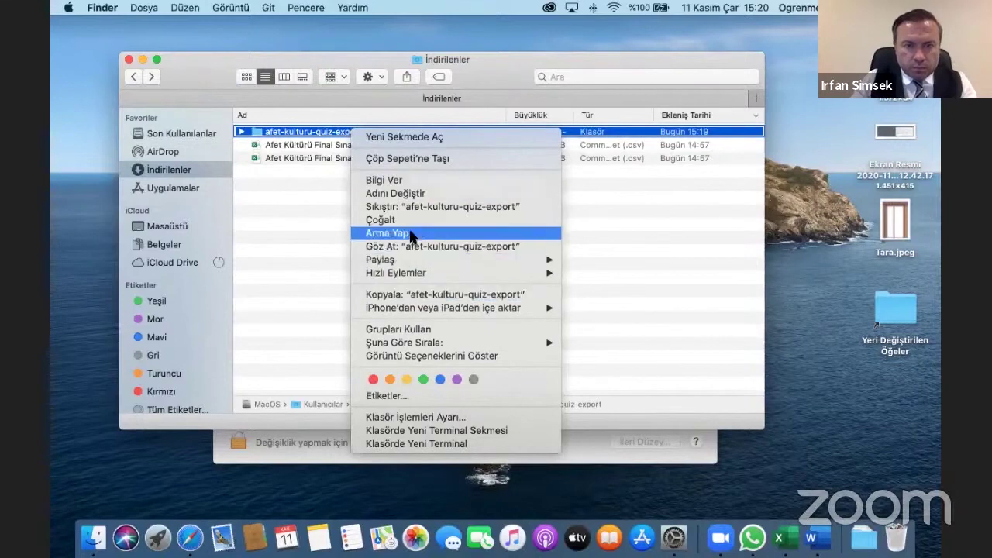
left_click(406, 208)
- Switch back to Safari and choose afet-kulturu-quiz-export.zip from İndirilenler as the content import source
key("super+Tab")
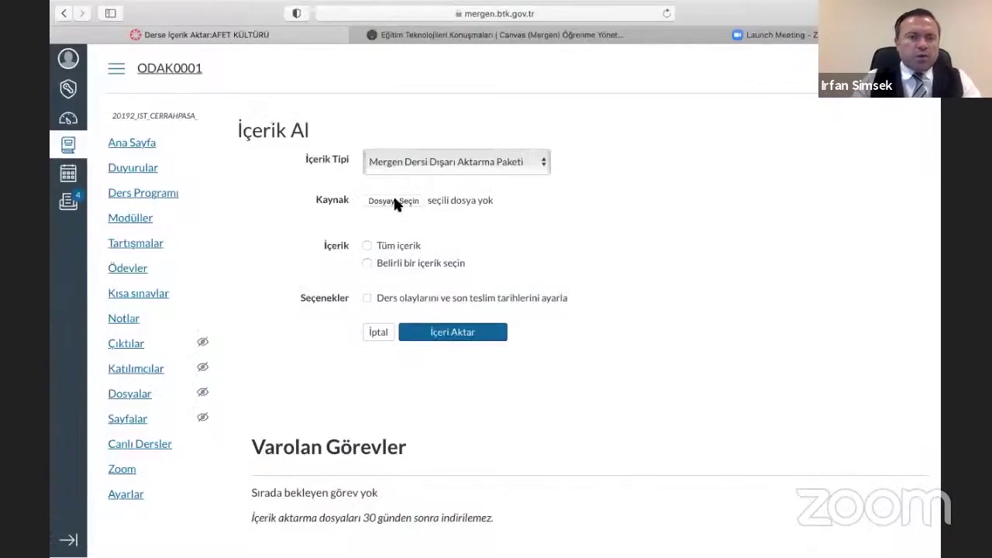
left_click(393, 199)
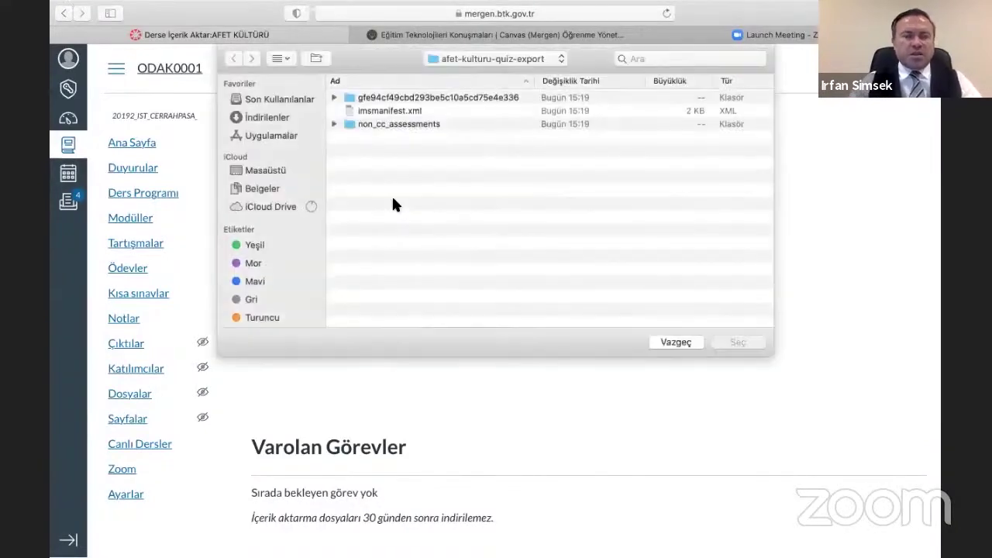
left_click(266, 117)
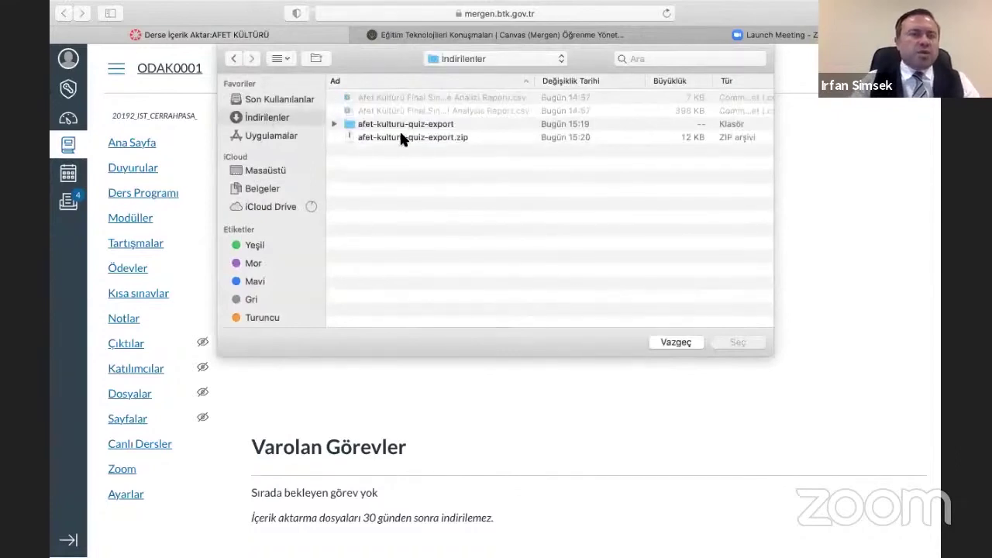
left_click(401, 136)
left_click(738, 344)
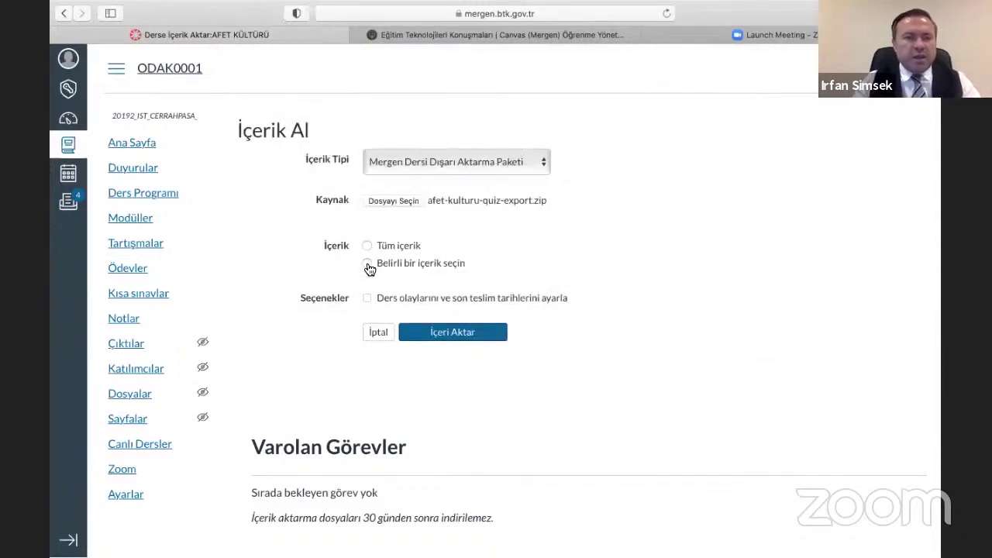
- Import the package with the Belirli bir içerik seçin option, selecting Ödevler and Kısa sınavlar as the content to bring in
left_click(369, 265)
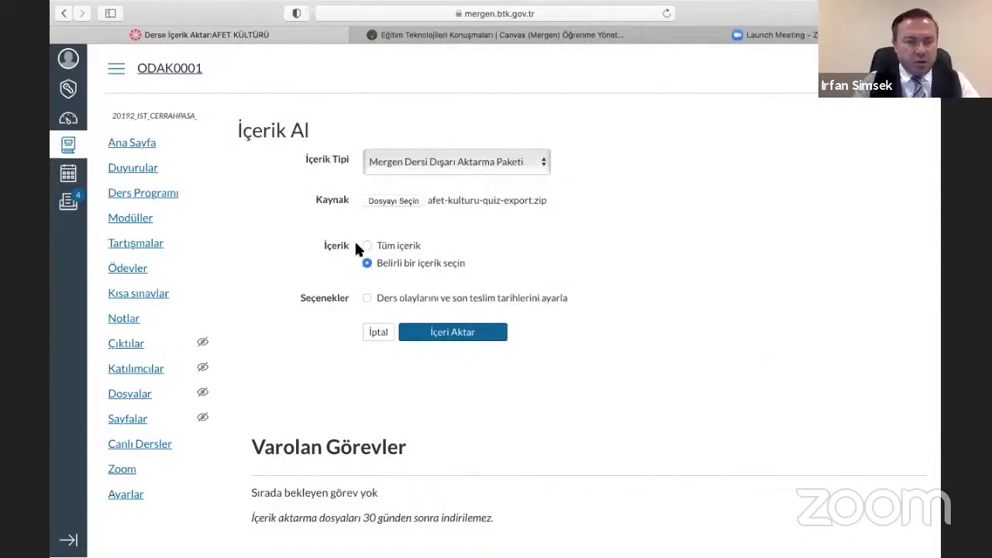
left_click(455, 333)
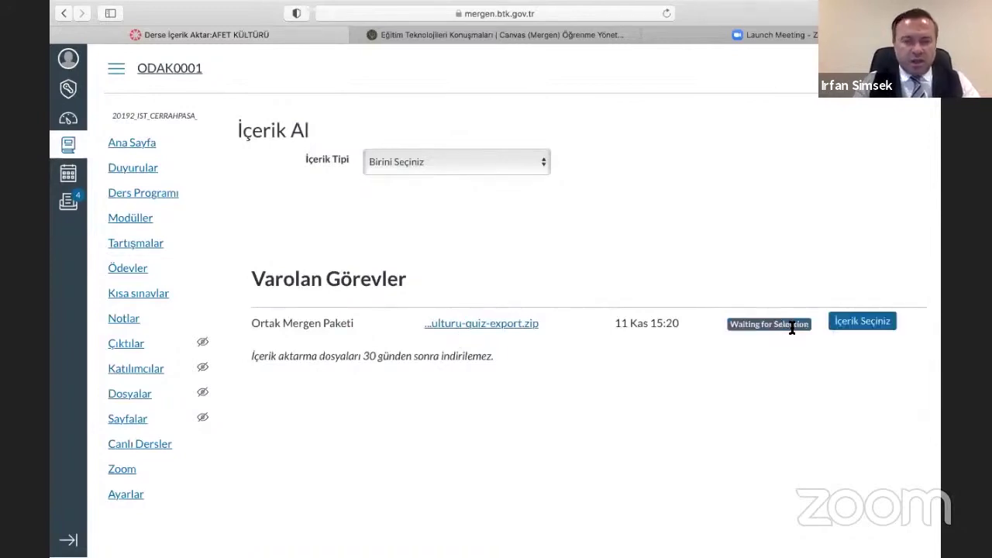
left_click(855, 326)
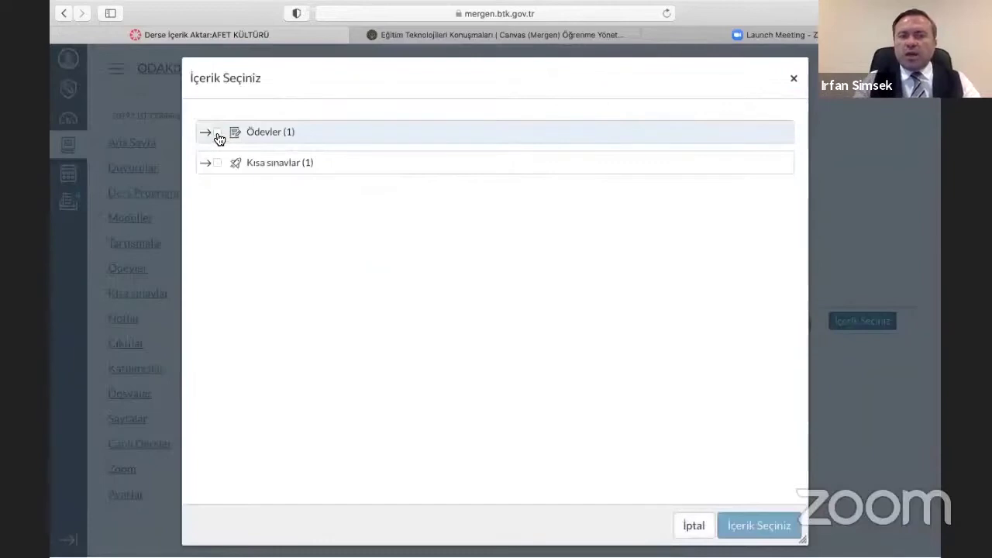
left_click(218, 134)
left_click(218, 166)
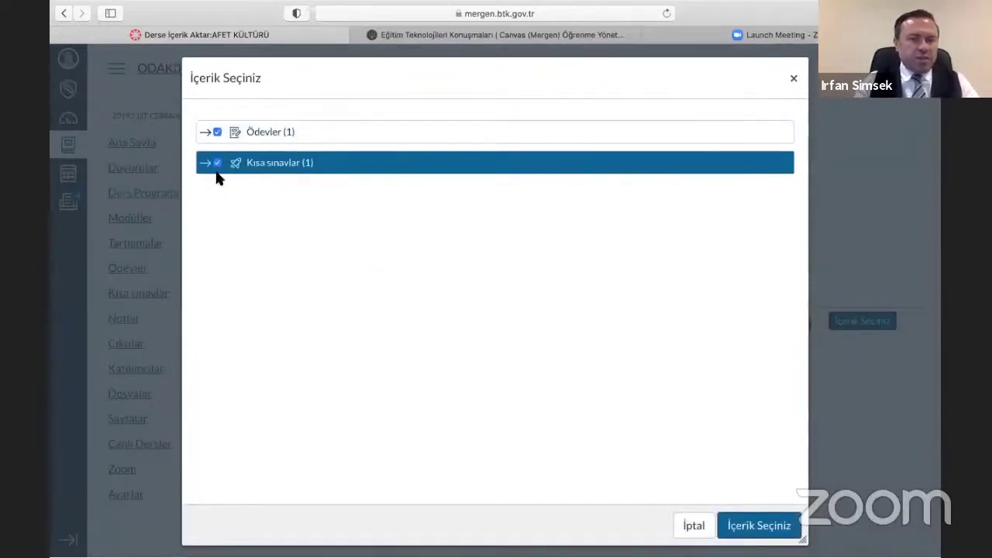
left_click(759, 527)
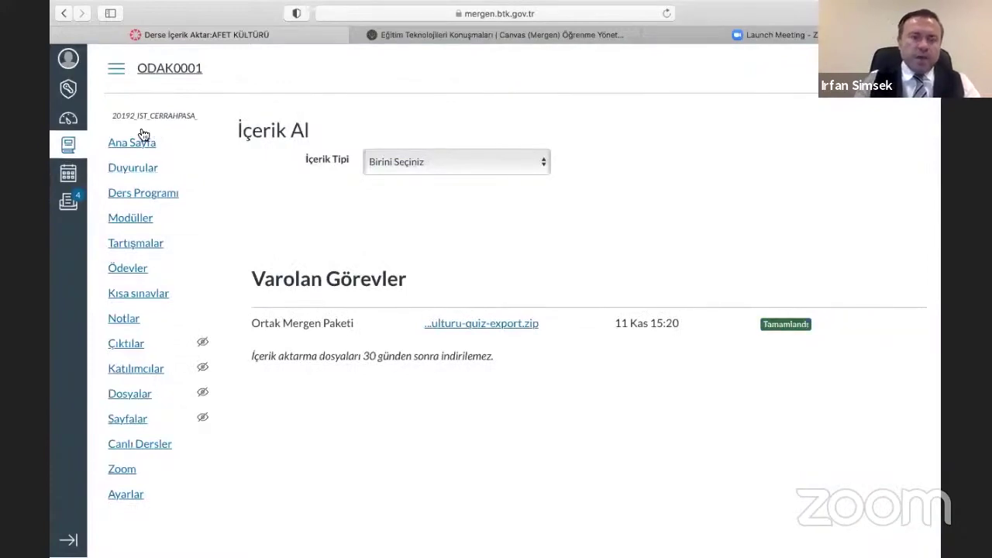
- Set up another import of type Bir Mergen Dersini Kopyala, enter "dada" as the course search and choose Belirli bir içerik seçin
left_click(401, 160)
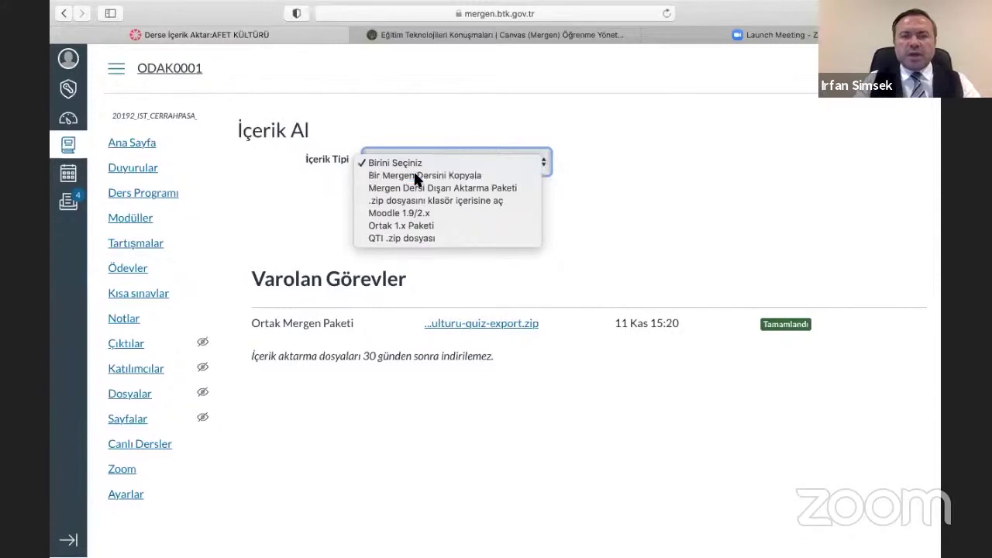
left_click(416, 175)
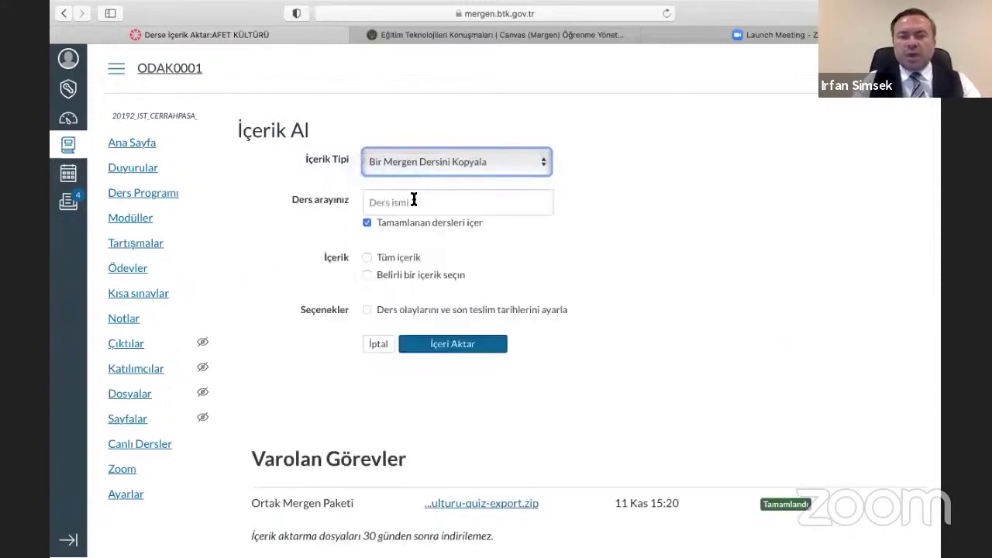
left_click(449, 200)
type("dada")
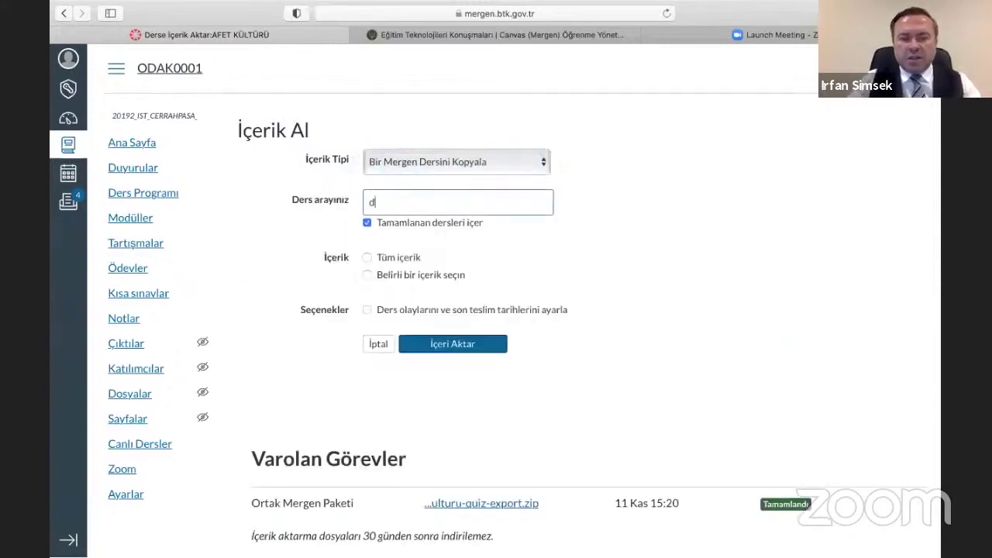
left_click(391, 275)
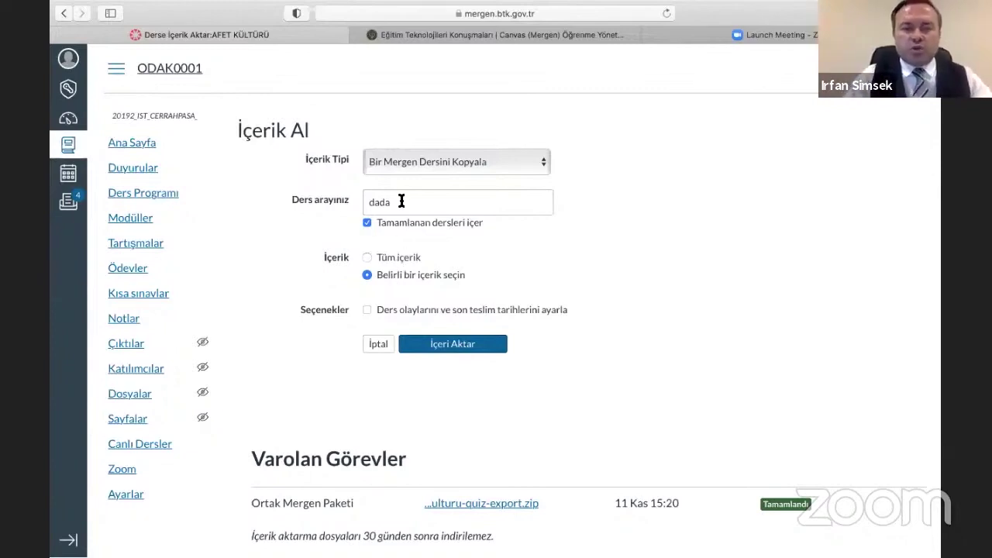
- Replace the course search with "uygulamalı" and select Sağlık Kurumlarında Uygulamalı Eğitim as the course to copy from
left_click_drag(398, 200, 348, 199)
type("uygulamalı")
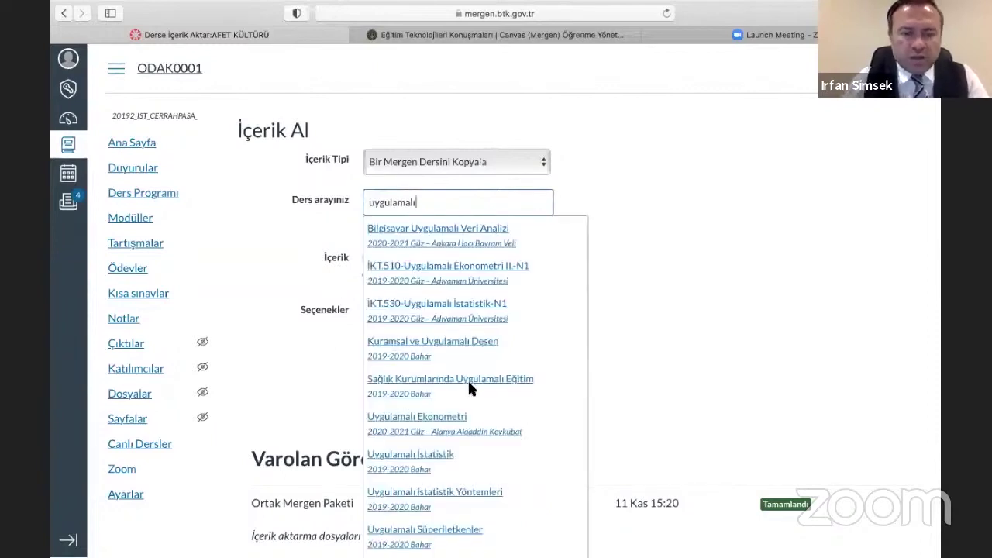
scroll(469, 390, "down", 1)
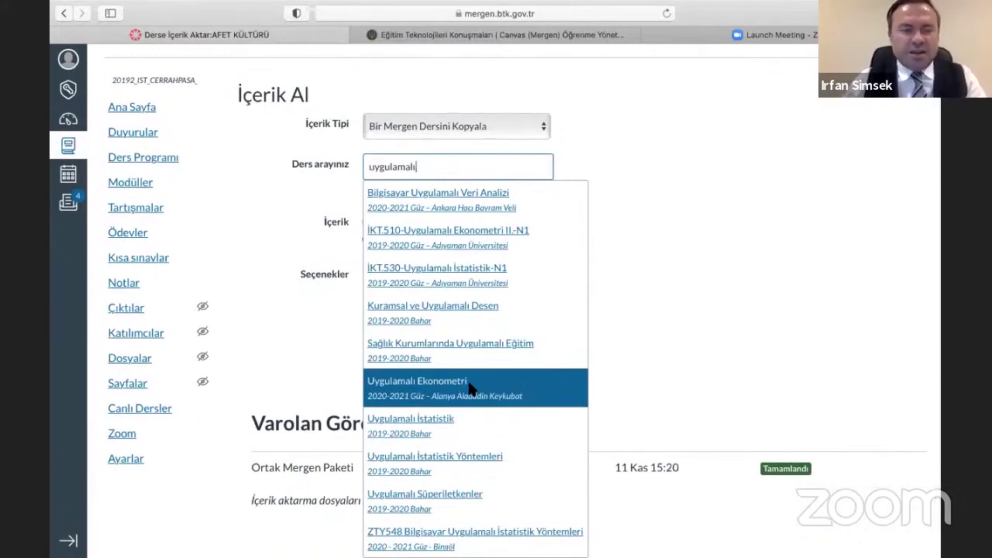
scroll(469, 389, "up", 1)
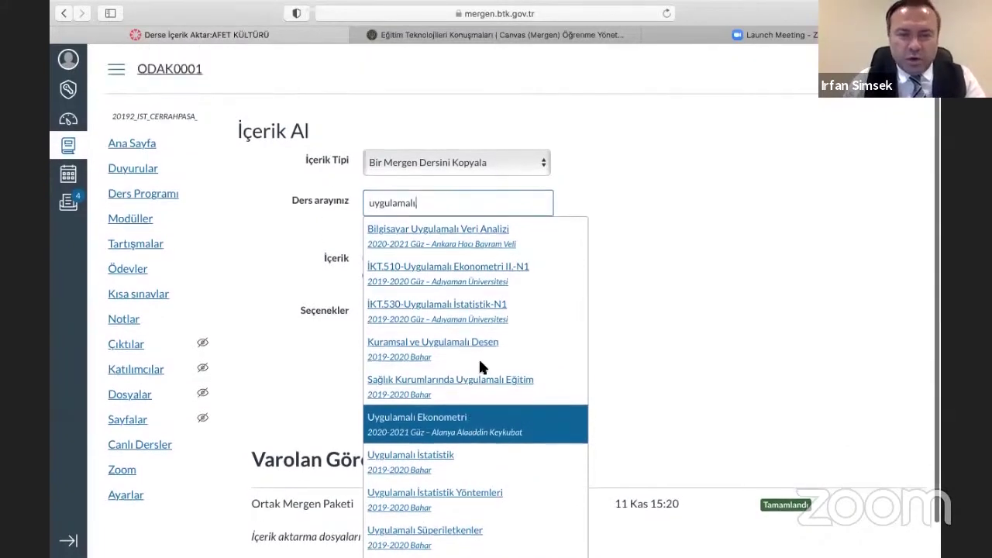
left_click(489, 387)
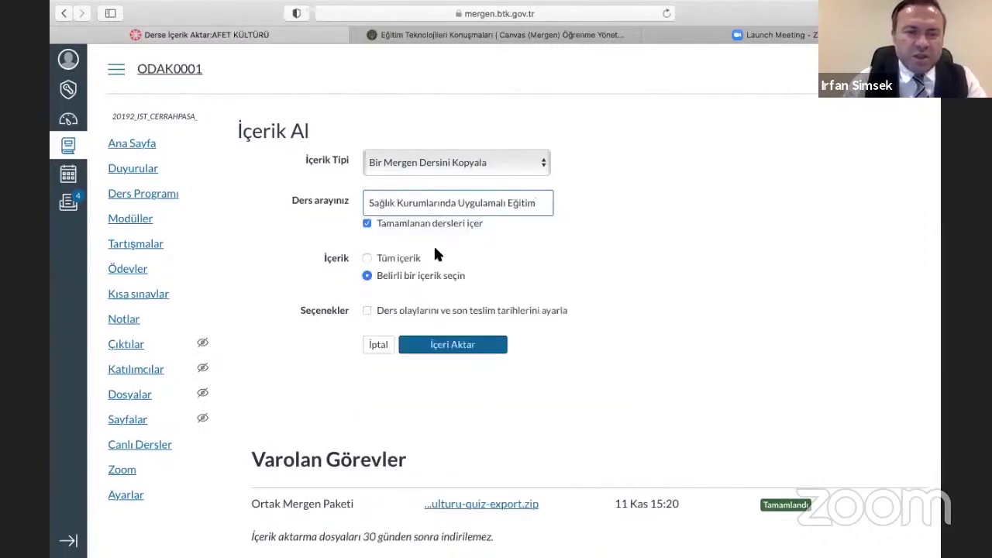